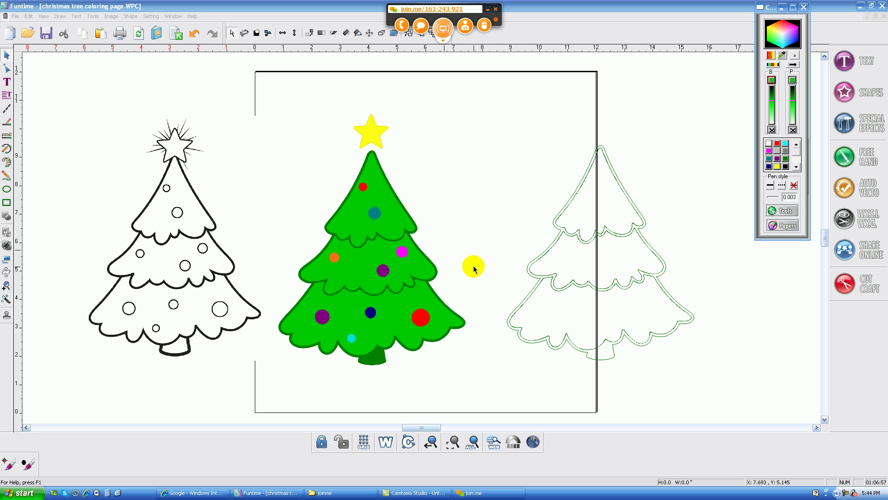
# Step: Switch to Internet Explorer and search Google for "coloring book christmas tree"
pyautogui.click(196, 493)
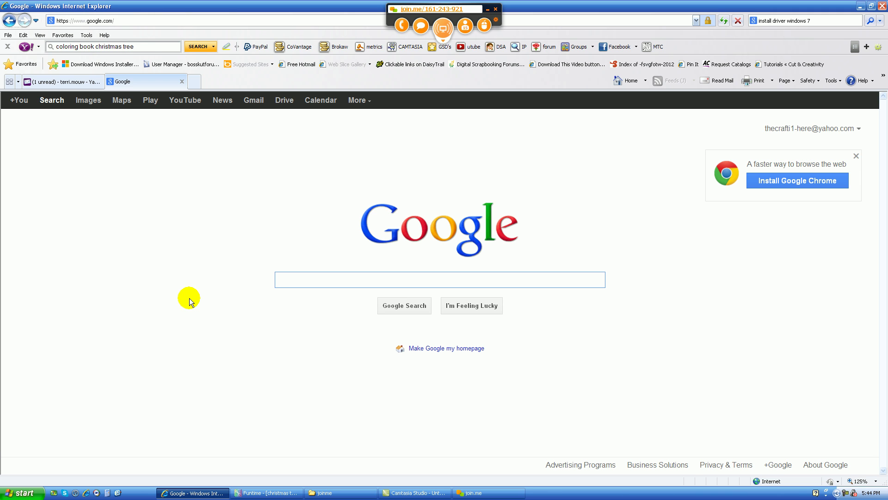
pyautogui.click(297, 280)
pyautogui.write('co')
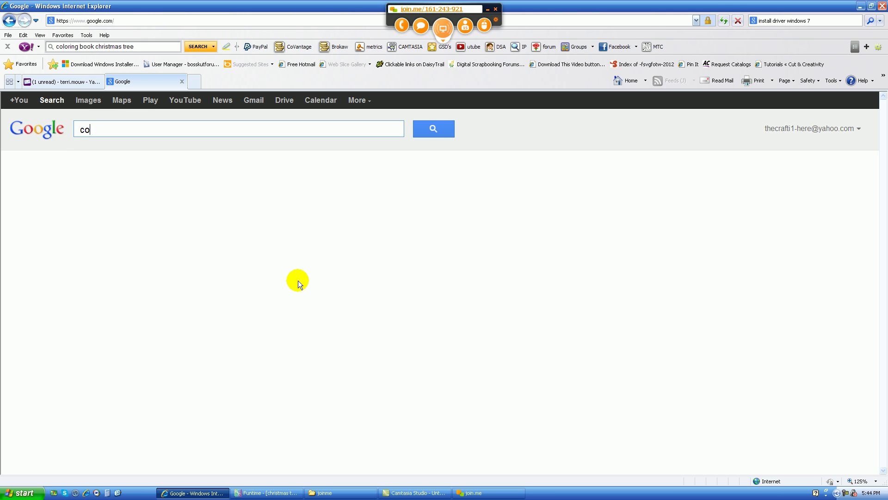
pyautogui.write('lorin')
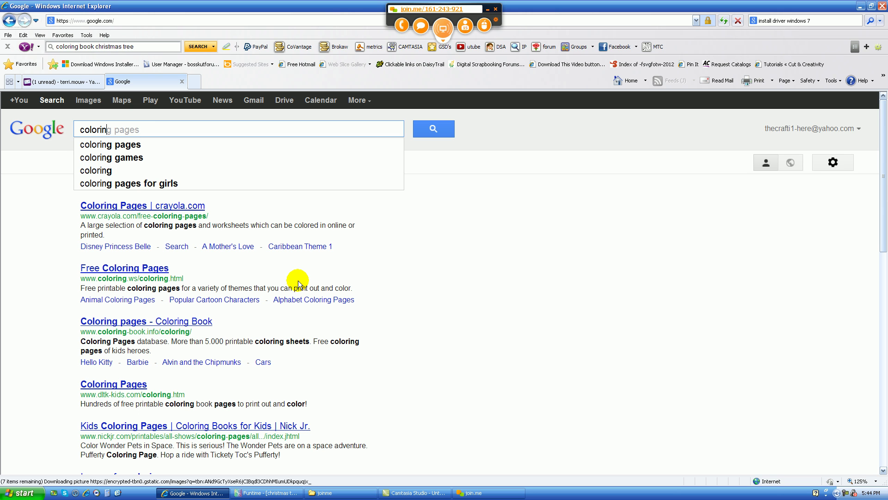
pyautogui.write('g book')
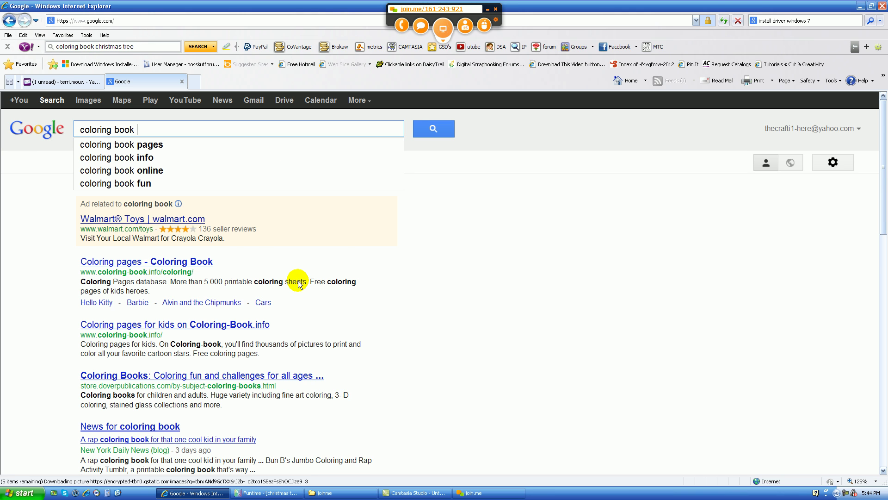
pyautogui.write(' christ')
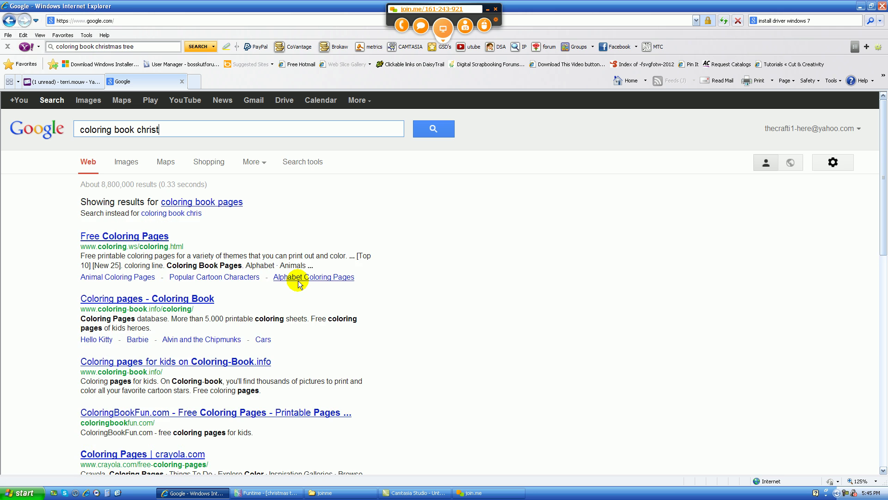
pyautogui.write('mas te')
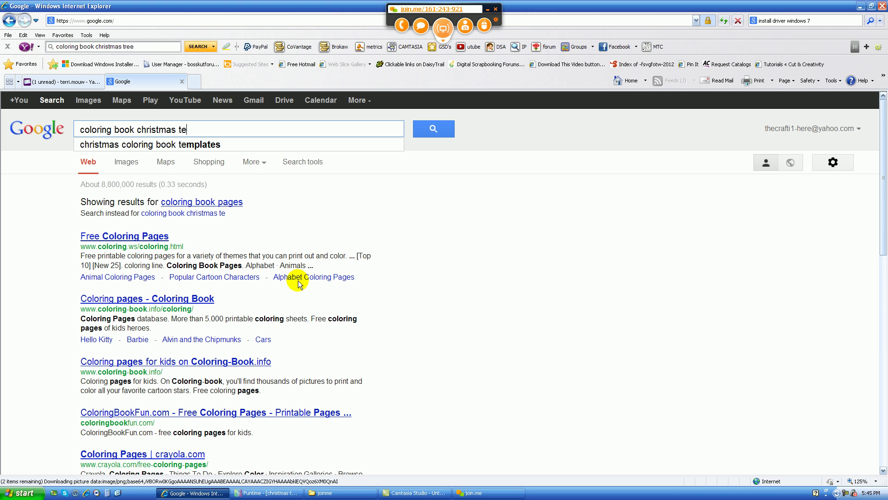
pyautogui.press('BackSpace')
pyautogui.write('=ree')
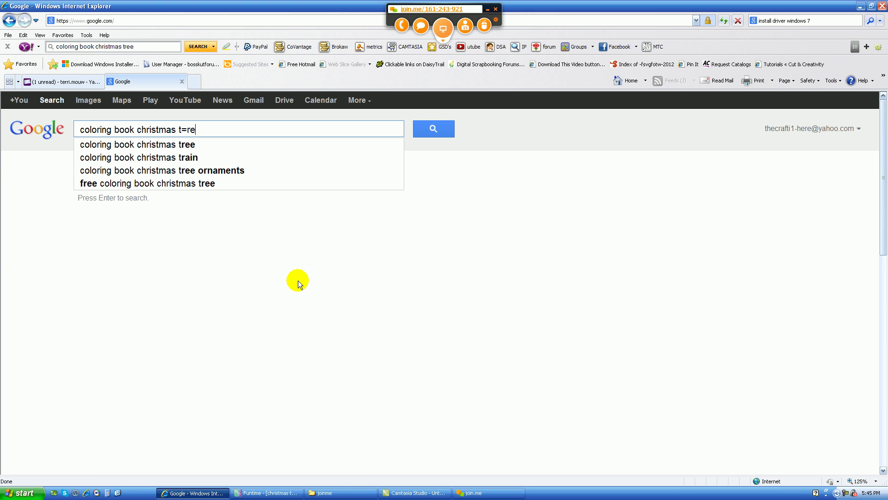
pyautogui.press('BackSpace')
pyautogui.press('BackSpace')
pyautogui.press('BackSpace')
pyautogui.press('BackSpace')
pyautogui.press('BackSpace')
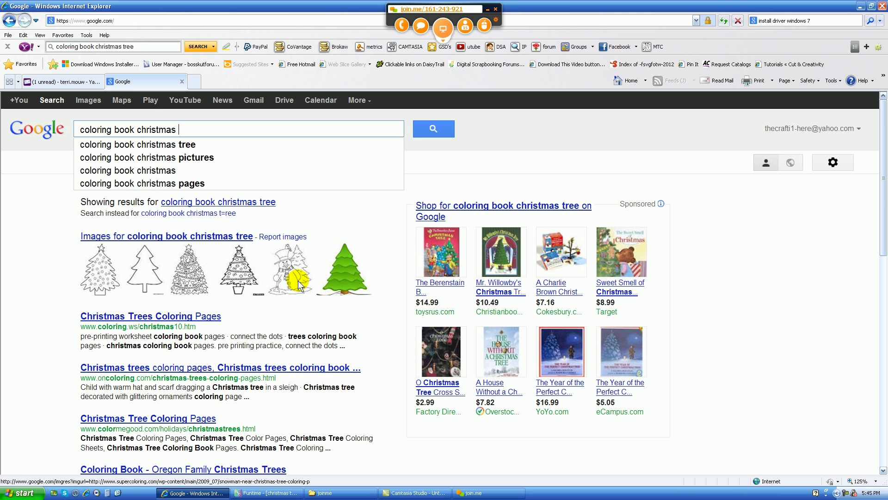
pyautogui.write('t')
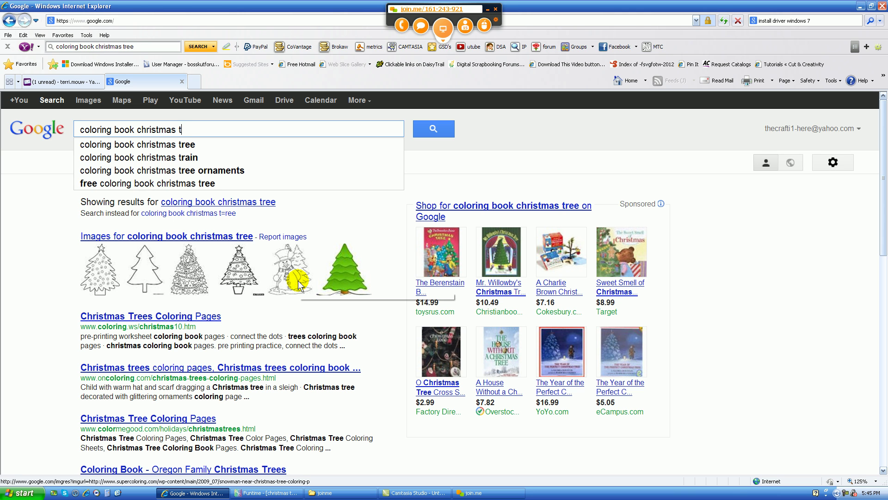
pyautogui.write('ree')
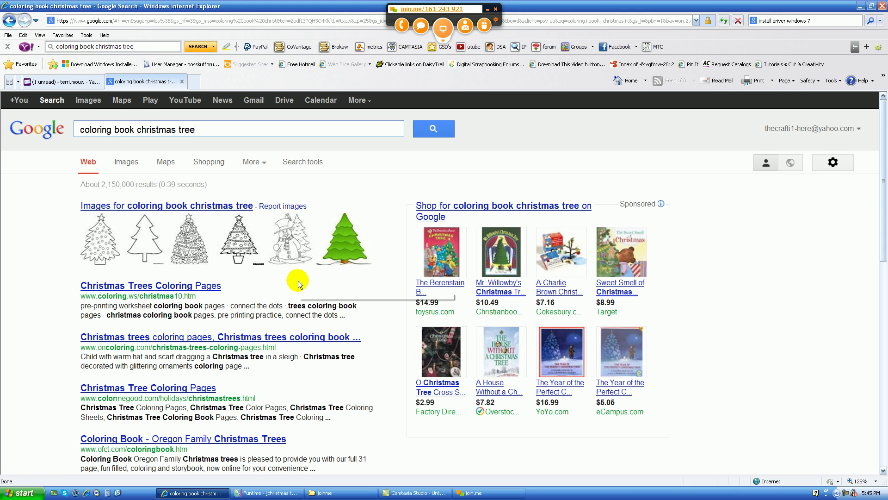
pyautogui.press('Return')
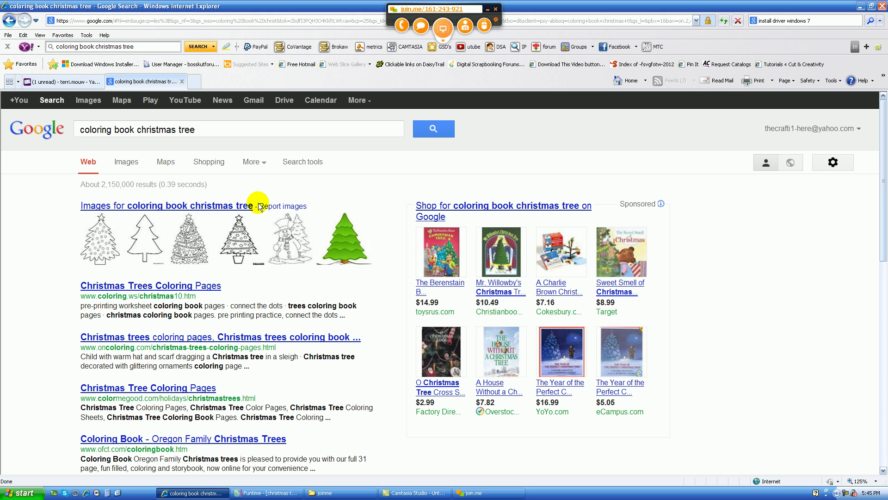
# Step: Show the image results for the Christmas tree search and preview one of the tree drawings
pyautogui.click(125, 165)
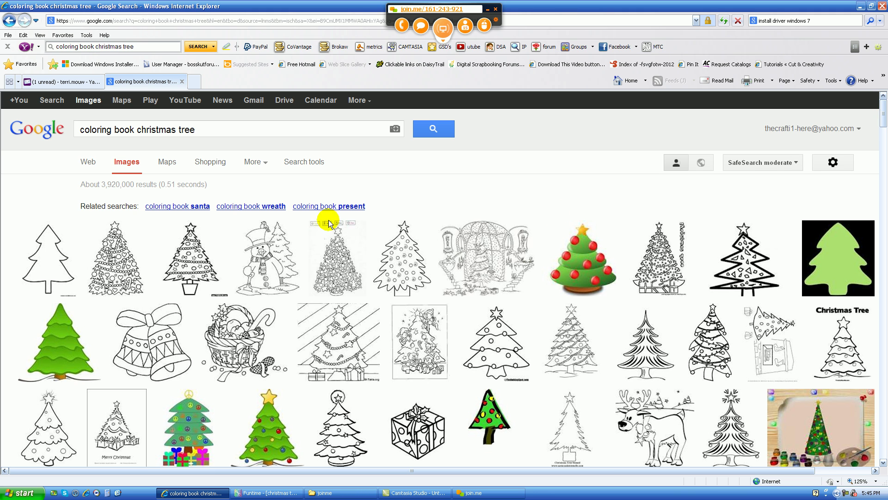
pyautogui.moveTo(200, 256)
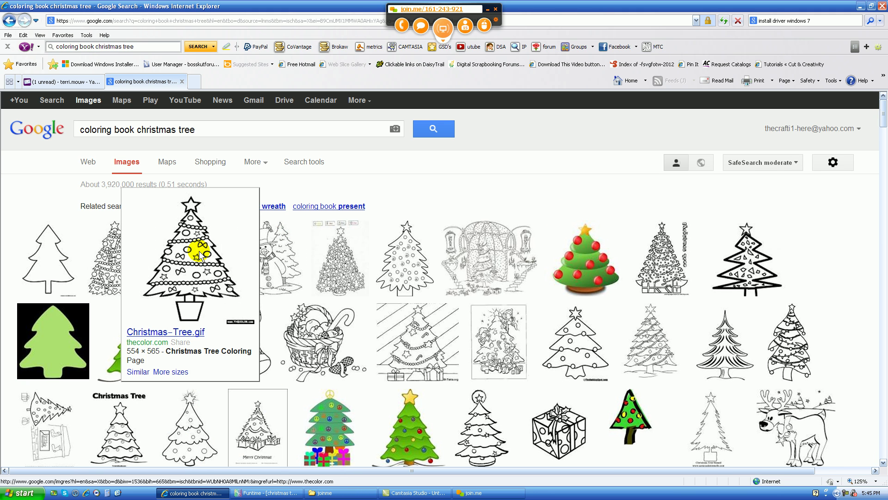
pyautogui.moveTo(588, 261)
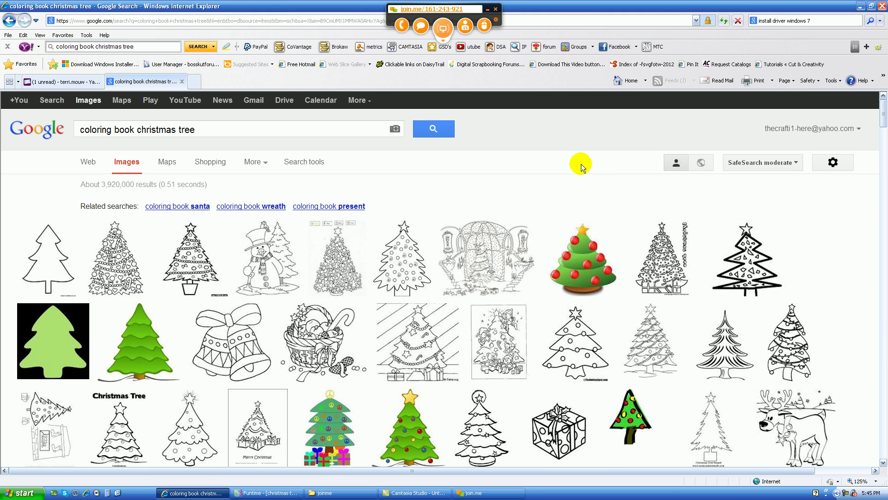
# Step: Narrow the results with an advanced image search for black & white images of type Line drawing
pyautogui.click(832, 168)
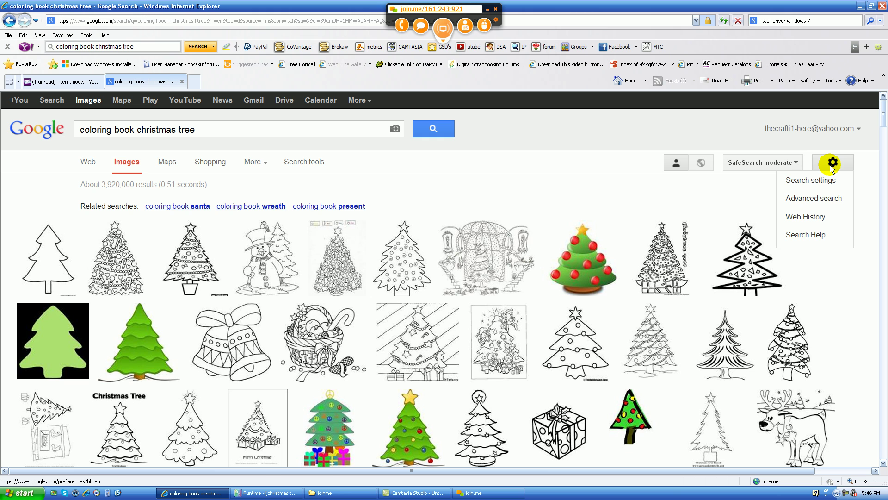
pyautogui.click(802, 200)
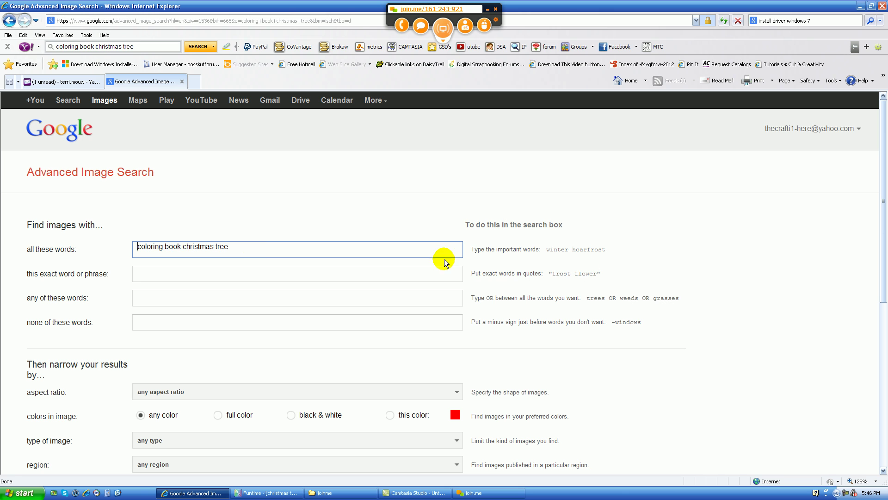
pyautogui.scroll(-1, 347, 265)
pyautogui.scroll(-2, 348, 267)
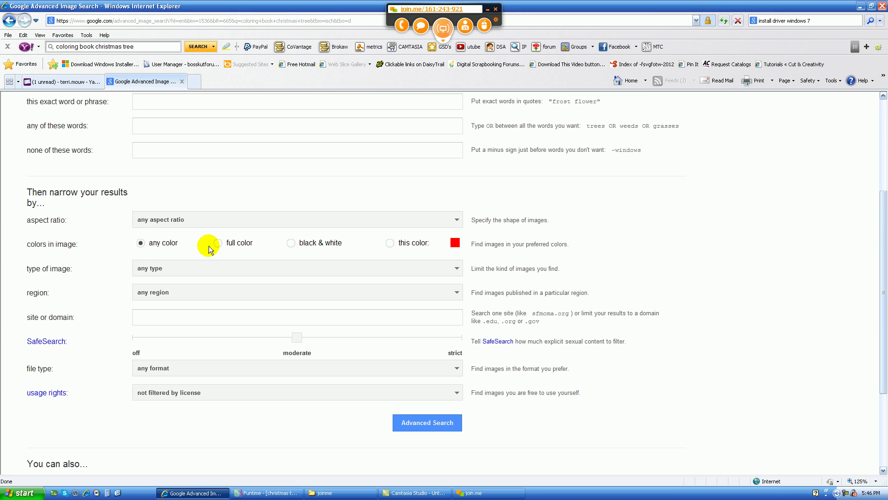
pyautogui.click(291, 243)
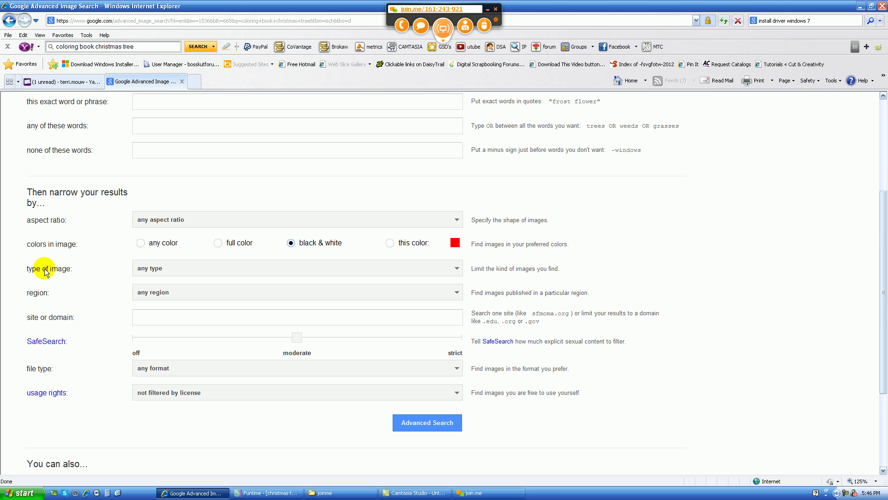
pyautogui.click(156, 268)
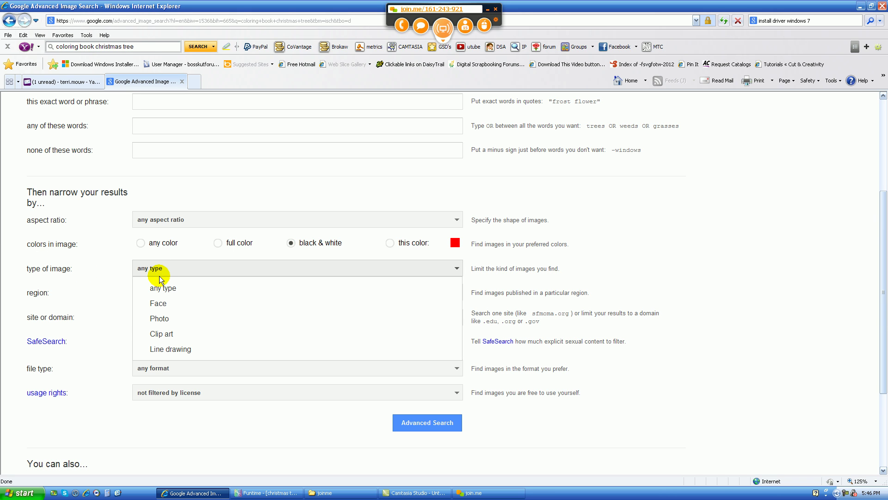
pyautogui.click(162, 348)
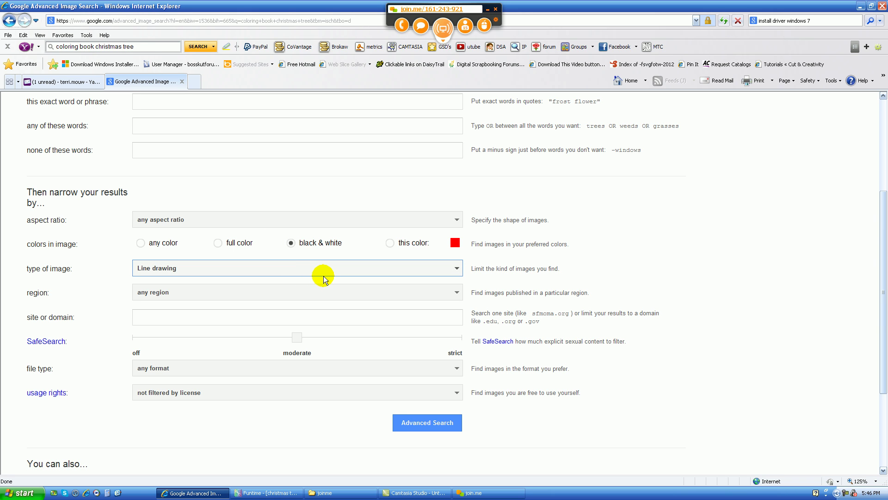
pyautogui.click(428, 426)
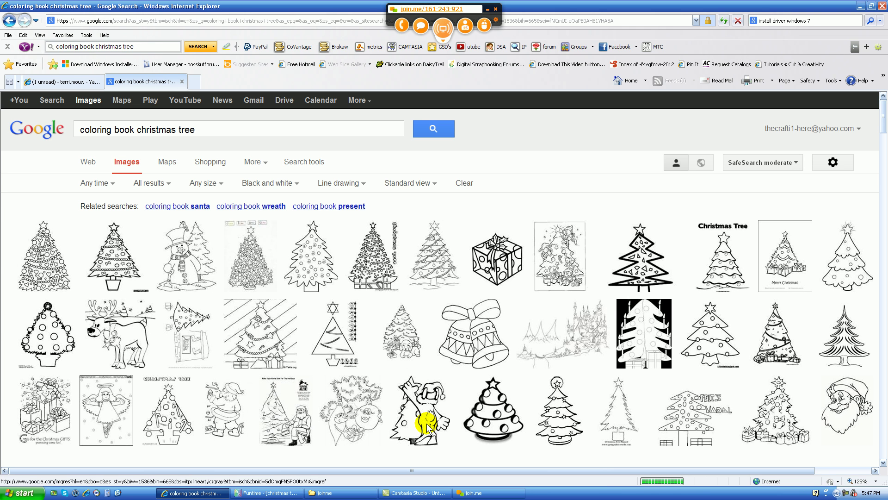
pyautogui.click(425, 425)
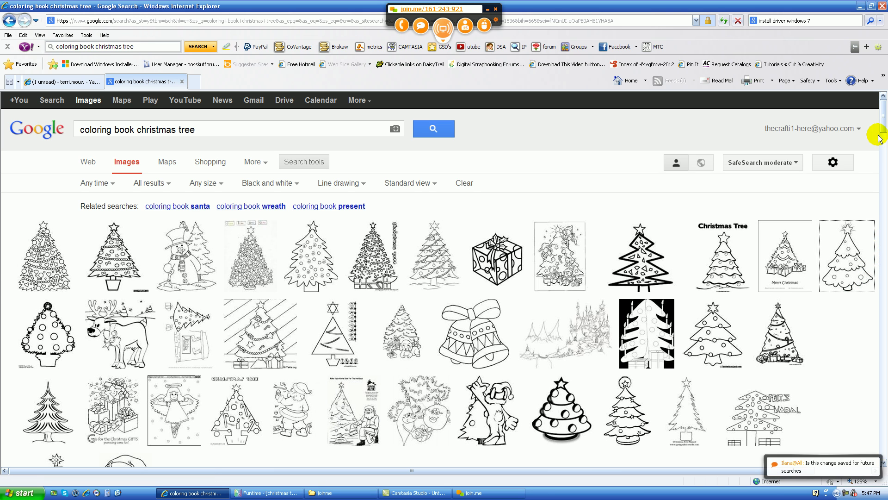
# Step: Browse the filtered line drawings for a simple Christmas tree image suitable for tracing
pyautogui.moveTo(884, 129); pyautogui.dragTo(885, 184)
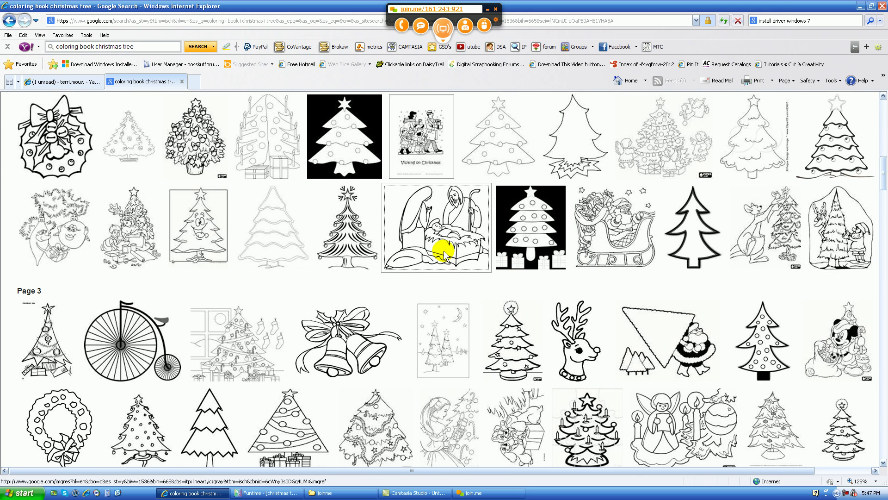
pyautogui.scroll(-2, 443, 250)
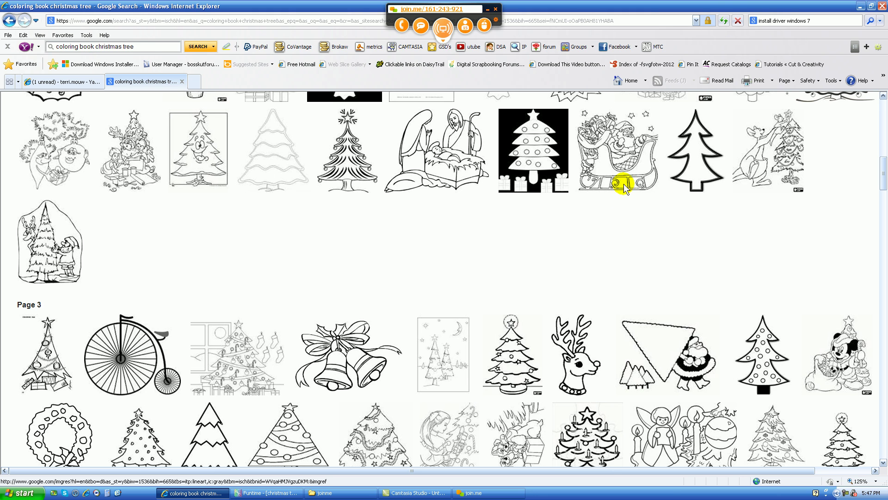
pyautogui.moveTo(625, 186)
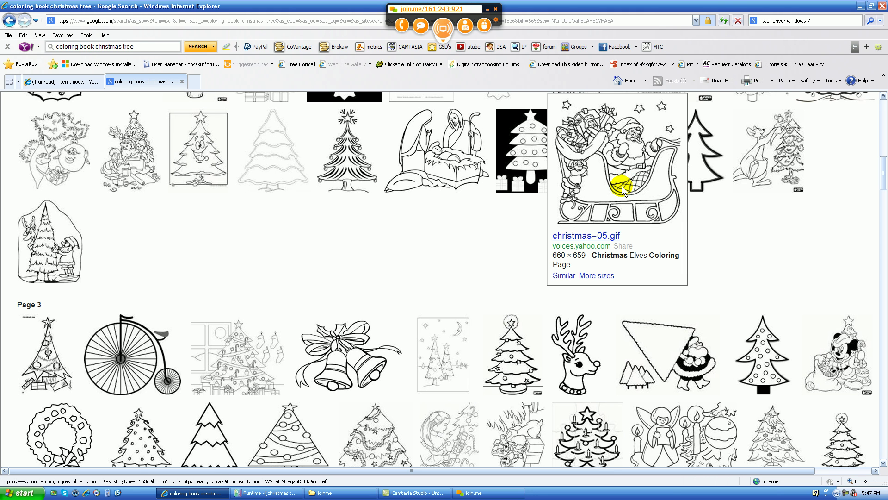
pyautogui.moveTo(884, 175); pyautogui.dragTo(885, 106)
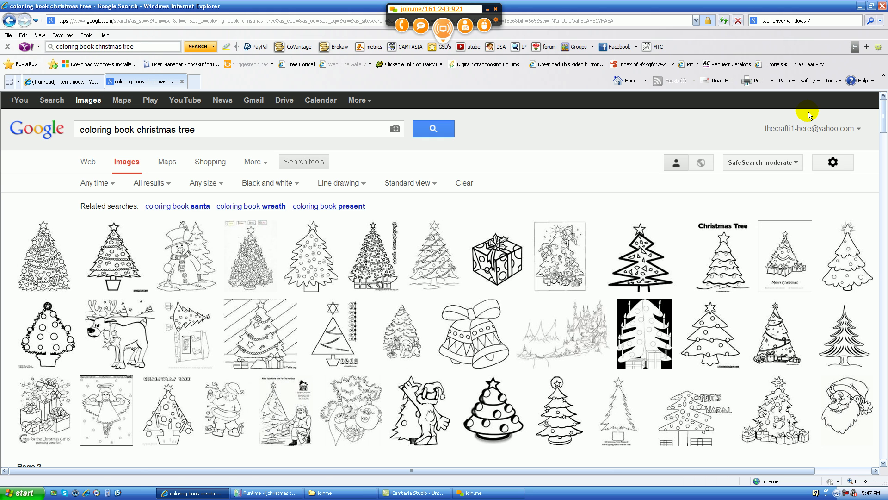
pyautogui.moveTo(150, 340)
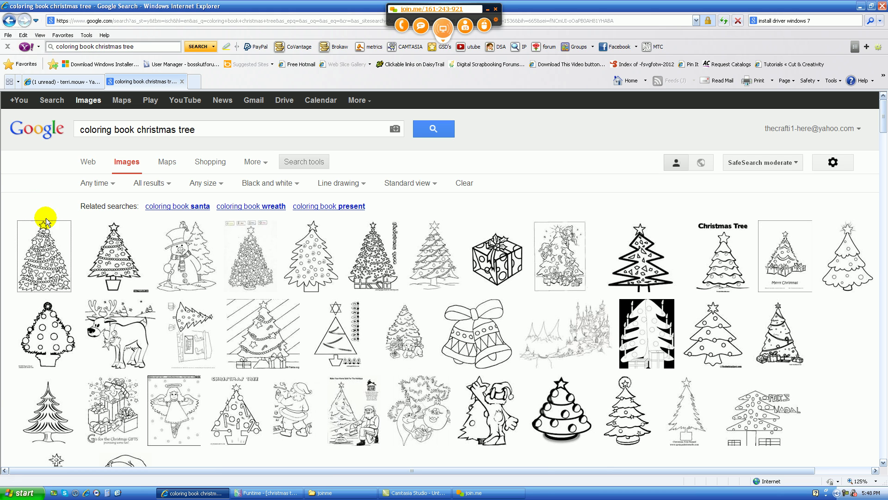
pyautogui.moveTo(47, 274)
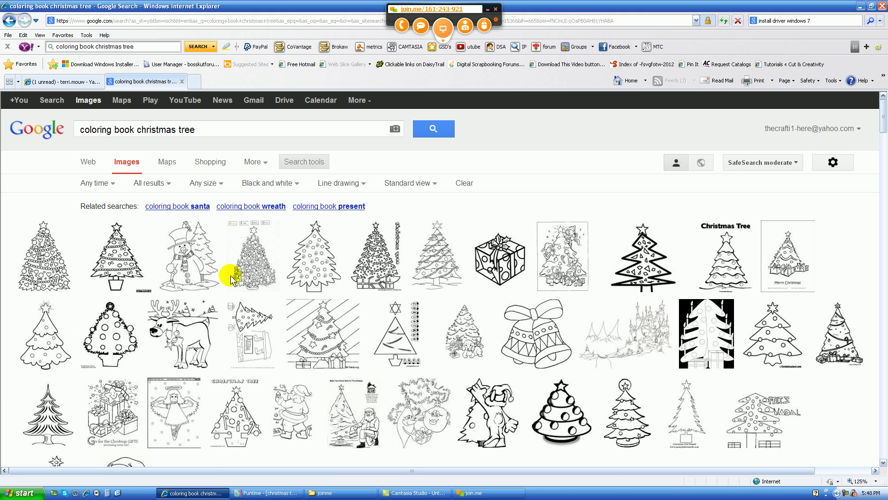
pyautogui.moveTo(258, 277)
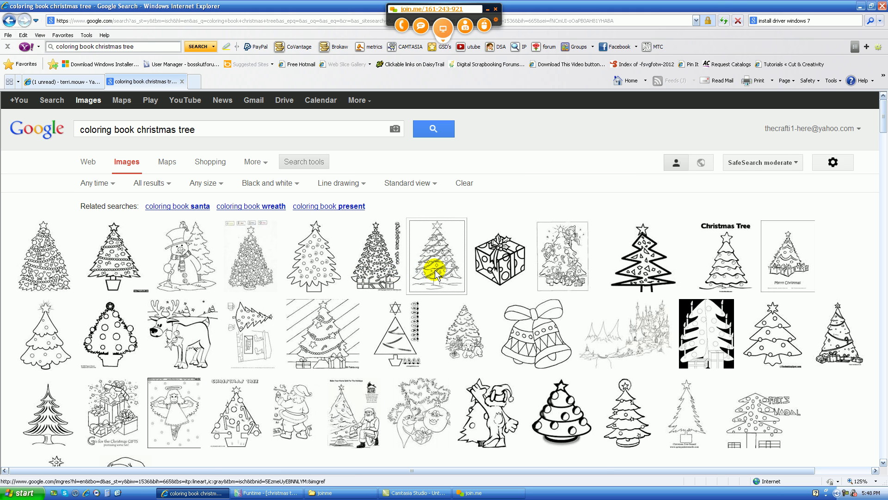
pyautogui.moveTo(435, 274)
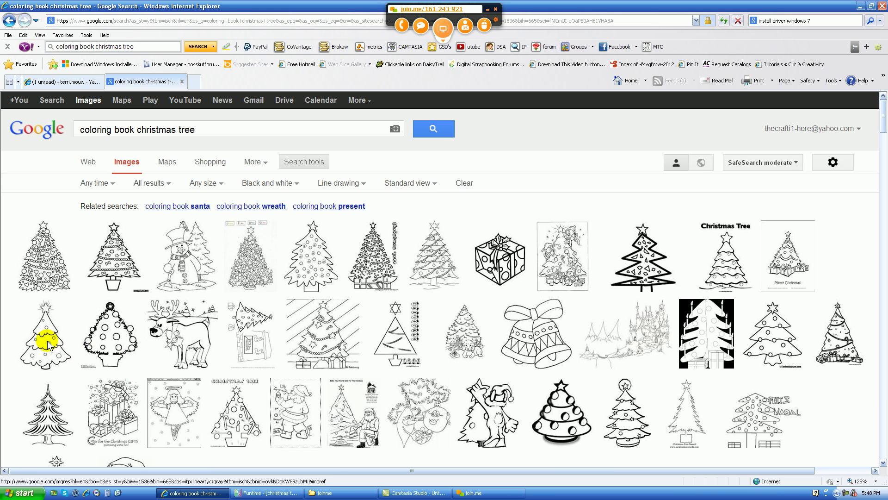
# Step: Copy the christmas_tree.gif image from sheknows.com and switch to the Funtime drawing
pyautogui.moveTo(48, 345)
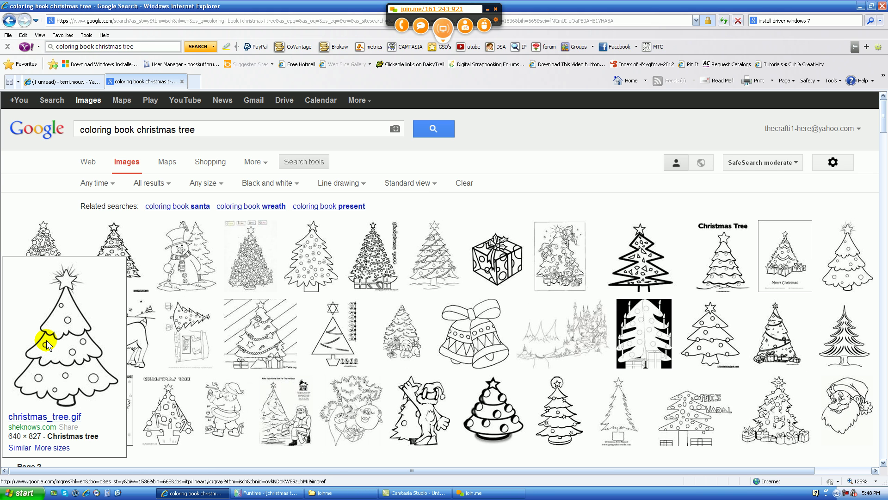
pyautogui.rightClick(68, 357)
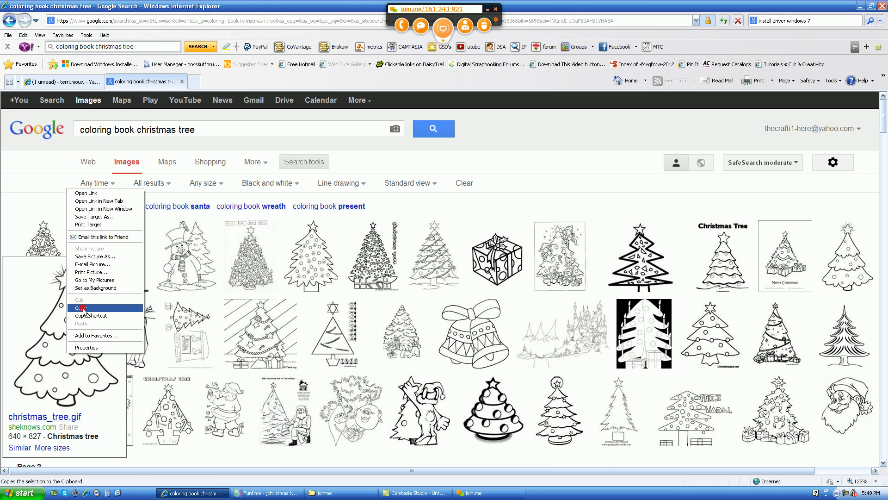
pyautogui.click(84, 308)
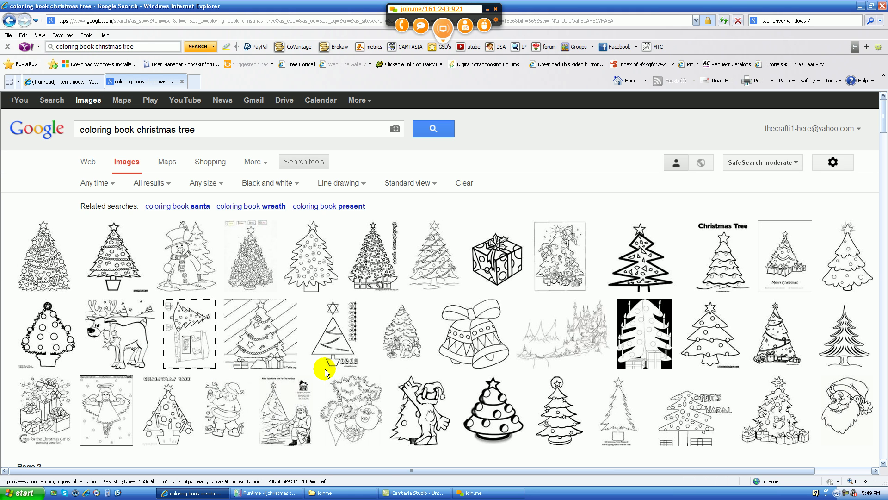
pyautogui.moveTo(320, 403); pyautogui.dragTo(266, 496)
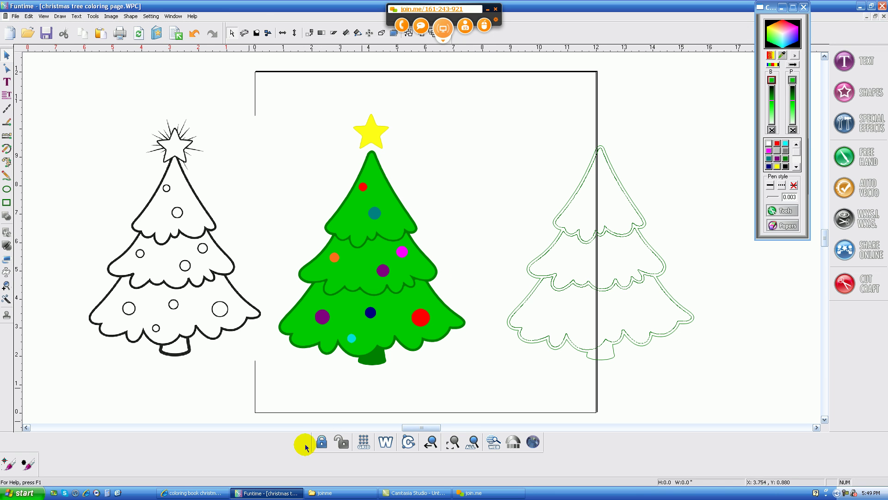
# Step: Open the join.me chat to read the participants' messages
pyautogui.click(421, 25)
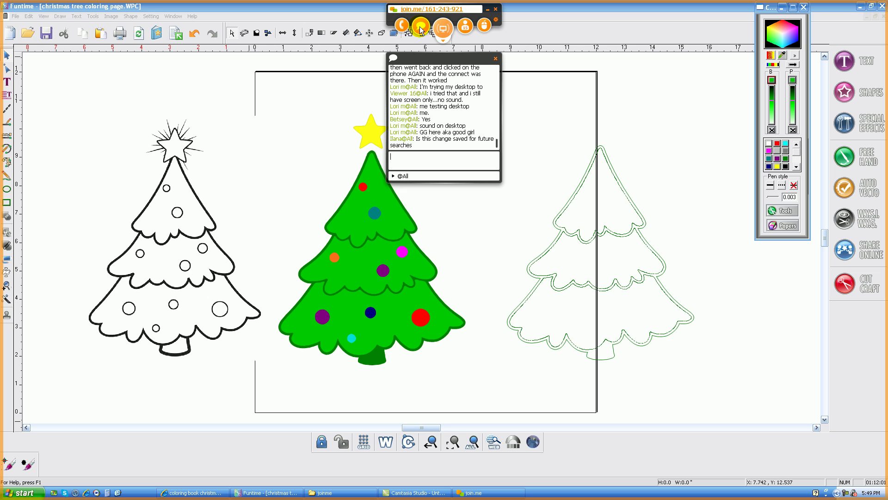
# Step: Move the chat window off the drawing area and create a new drawing with a 12 x 12 inch page
pyautogui.moveTo(431, 56); pyautogui.dragTo(686, 73)
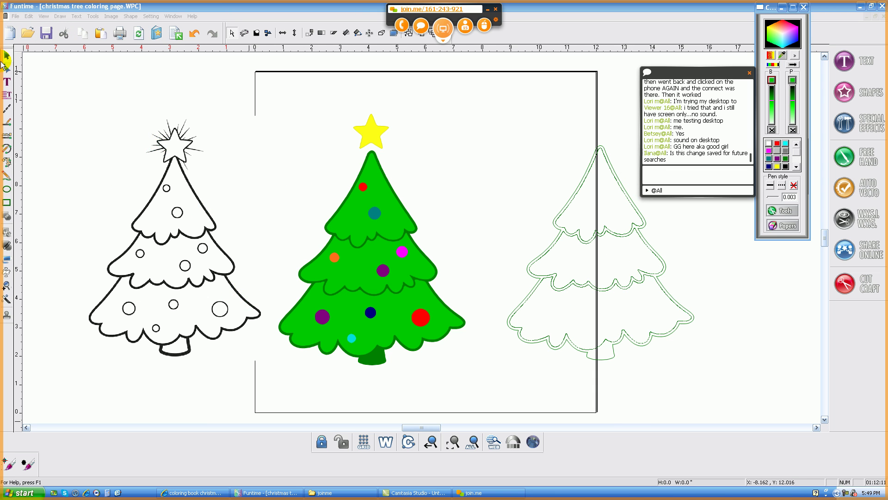
pyautogui.click(11, 33)
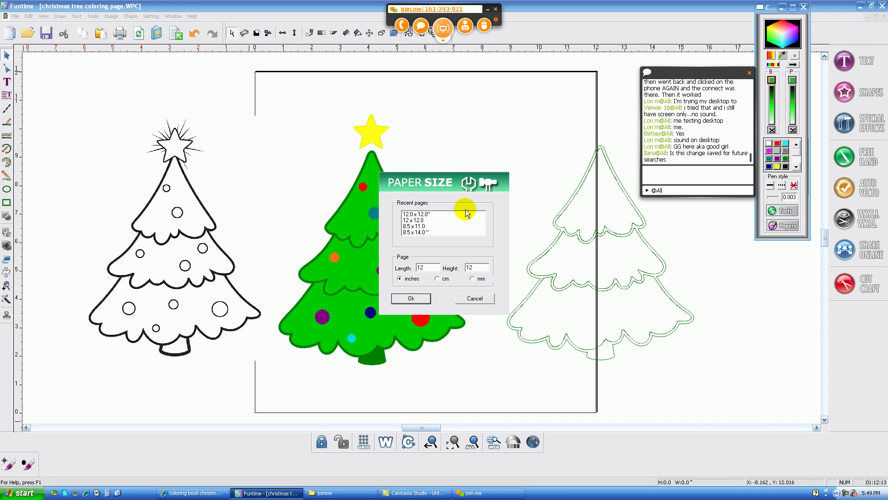
pyautogui.click(422, 213)
pyautogui.click(409, 298)
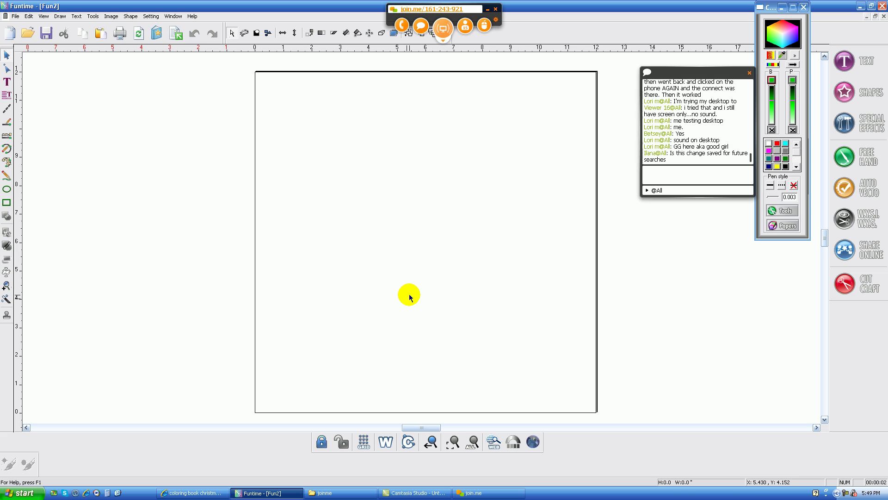
# Step: Paste the copied Christmas tree image into the new drawing
pyautogui.click(28, 16)
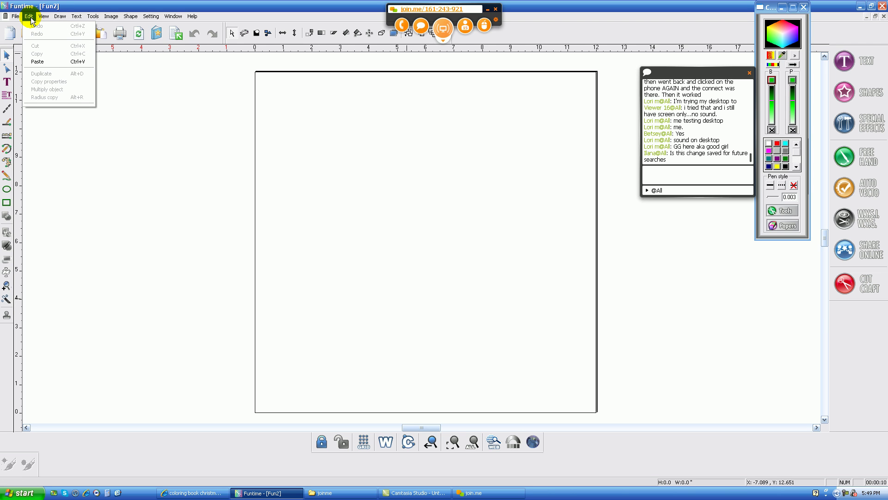
pyautogui.click(39, 62)
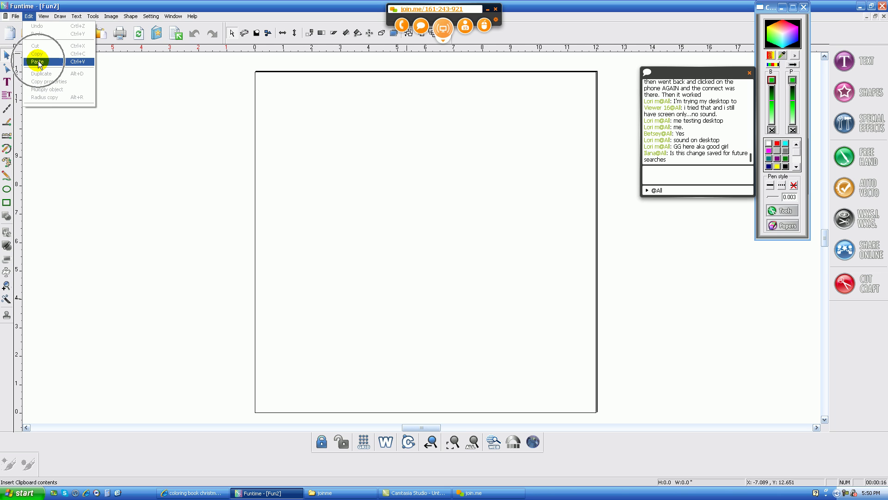
pyautogui.click(38, 63)
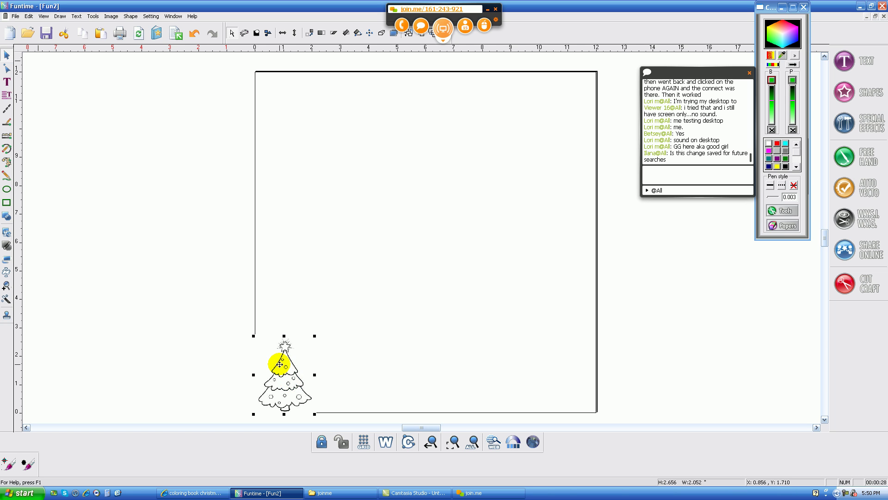
pyautogui.click(453, 442)
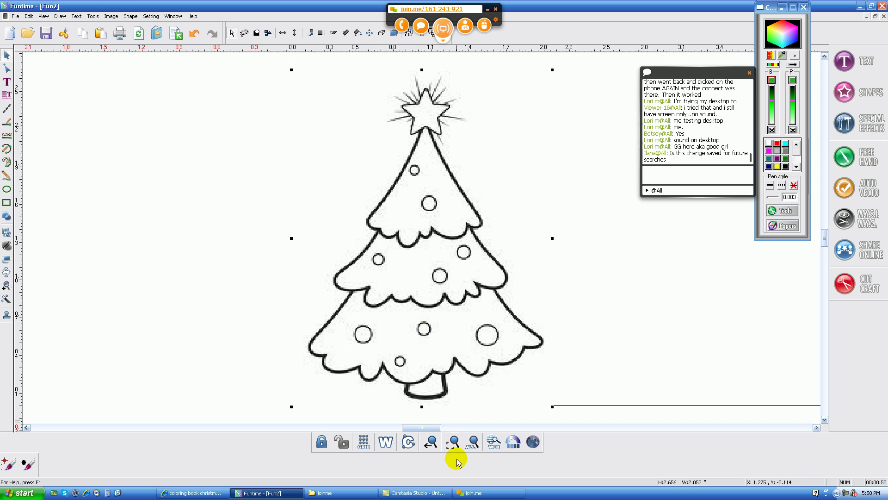
pyautogui.click(468, 440)
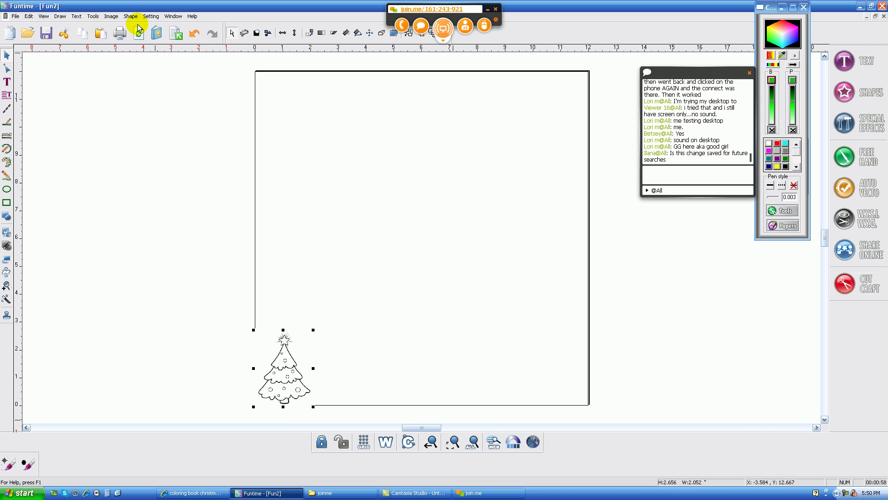
# Step: Resample the pasted tree image with Standard interpolation, keeping the preset value
pyautogui.click(110, 21)
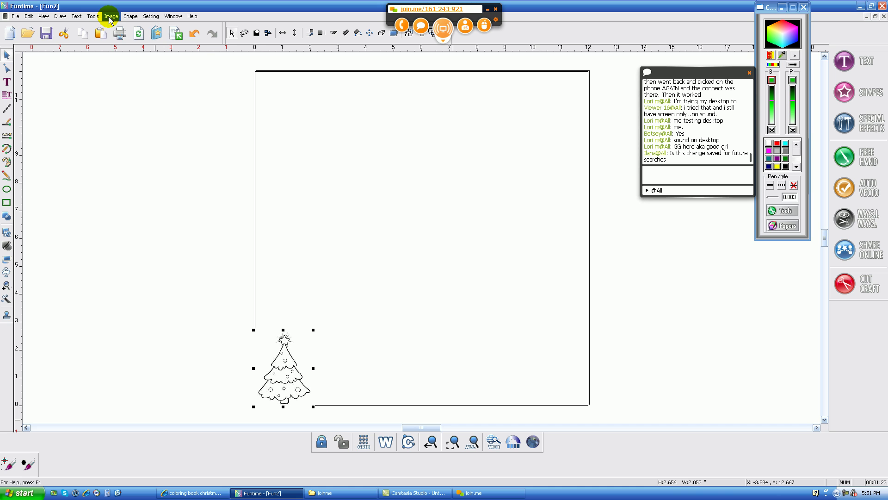
pyautogui.click(110, 19)
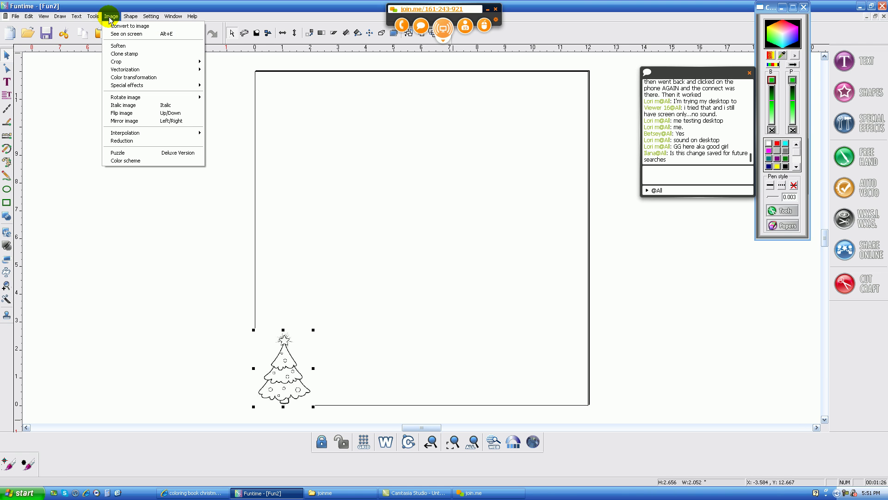
pyautogui.moveTo(124, 134)
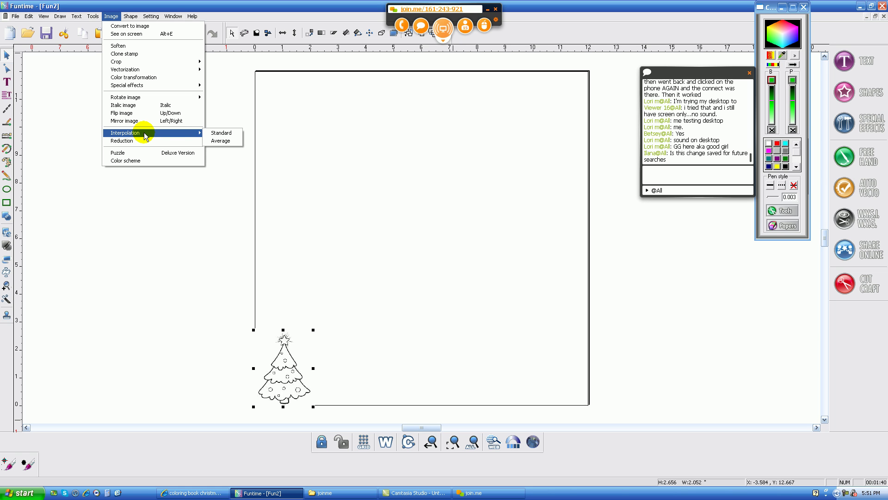
pyautogui.click(222, 133)
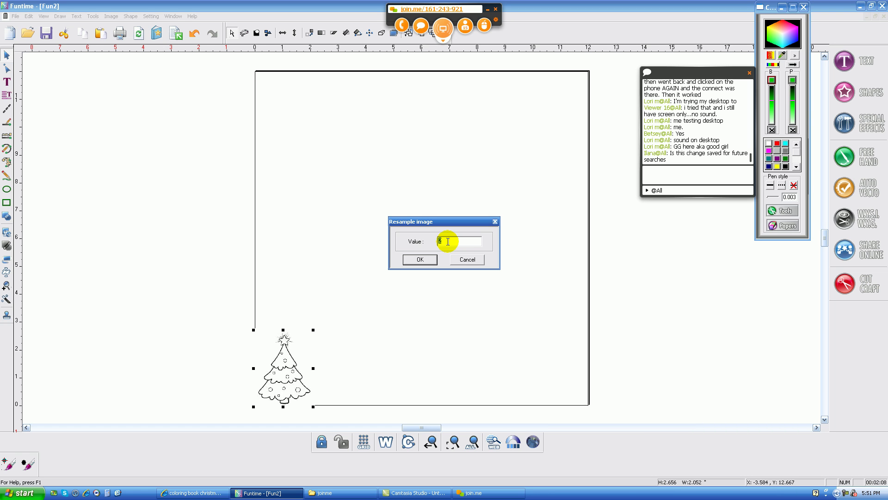
pyautogui.click(423, 261)
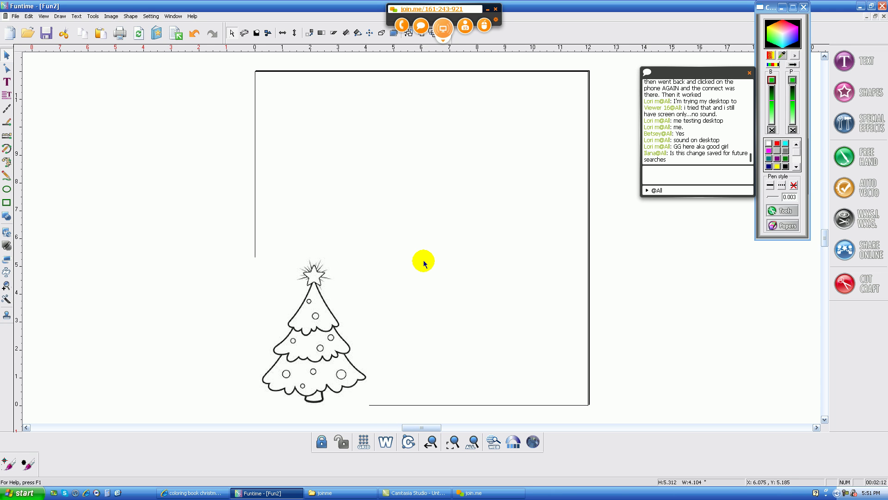
# Step: Select the enlarged tree image and move it slightly inward from the page's lower-left corner
pyautogui.click(8, 55)
pyautogui.click(307, 326)
pyautogui.click(310, 338)
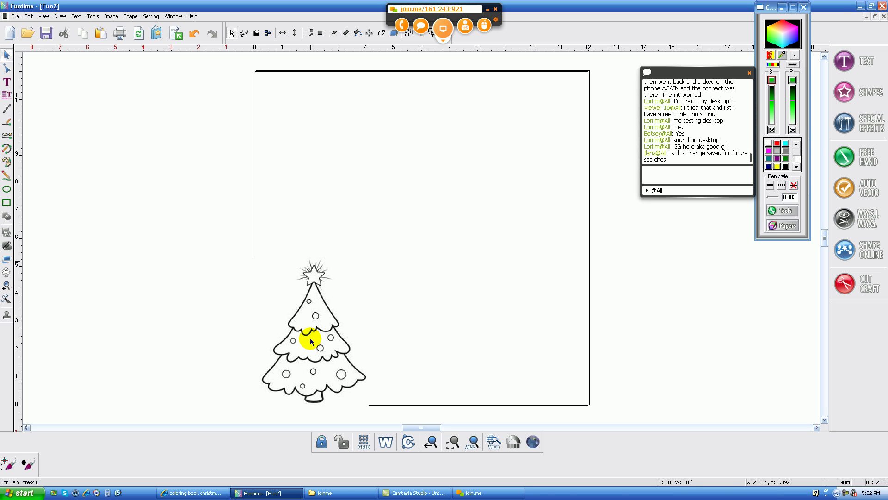
pyautogui.click(310, 338)
pyautogui.moveTo(310, 338); pyautogui.dragTo(316, 318)
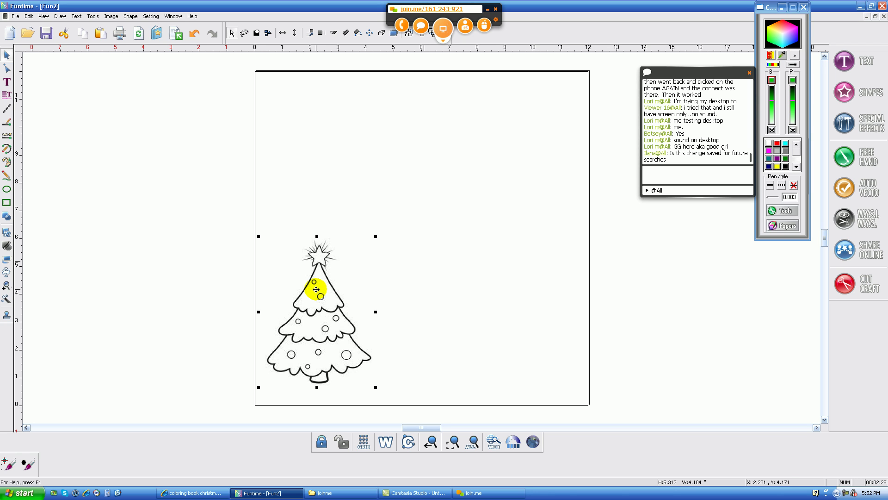
# Step: Resample the tree image a second time with Standard interpolation at the preset value
pyautogui.click(113, 17)
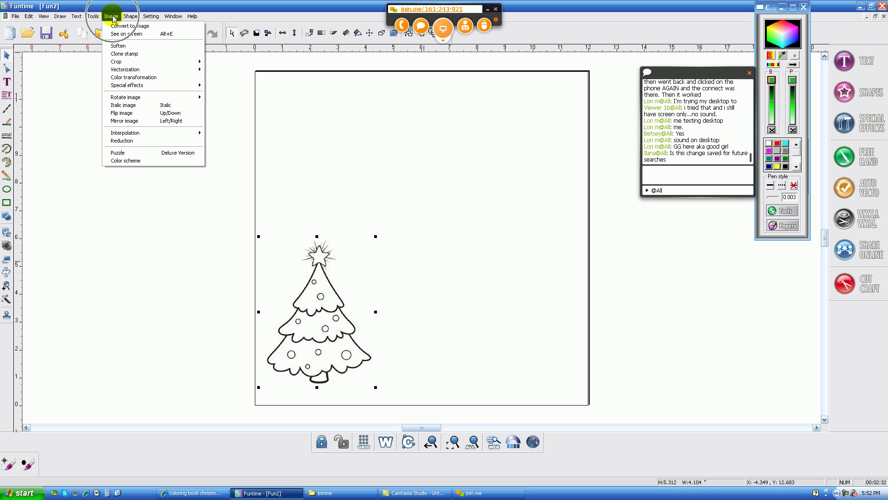
pyautogui.moveTo(137, 137)
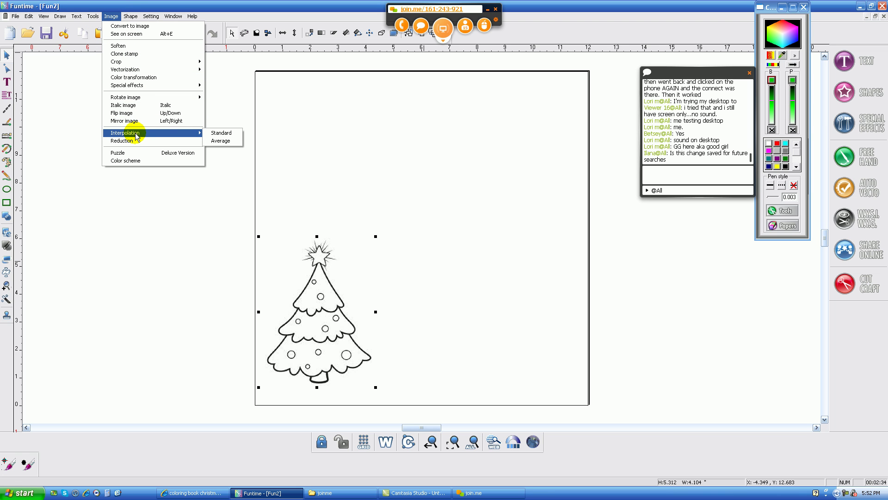
pyautogui.click(221, 134)
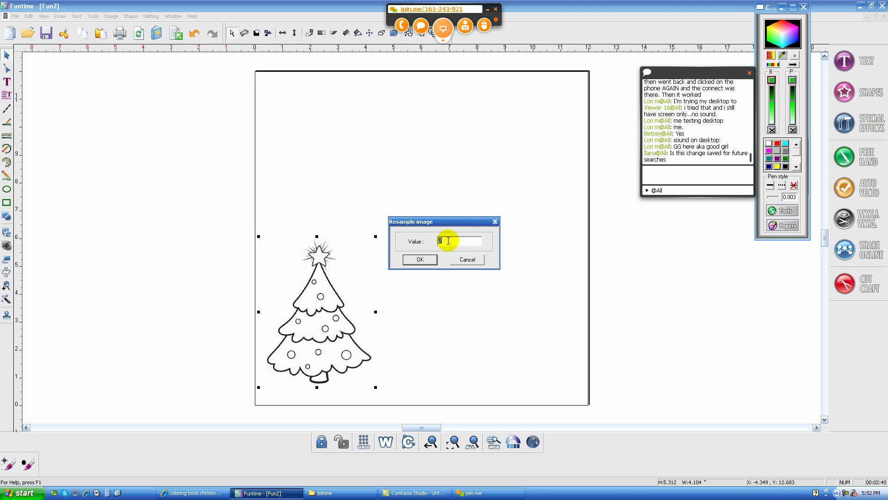
pyautogui.click(421, 259)
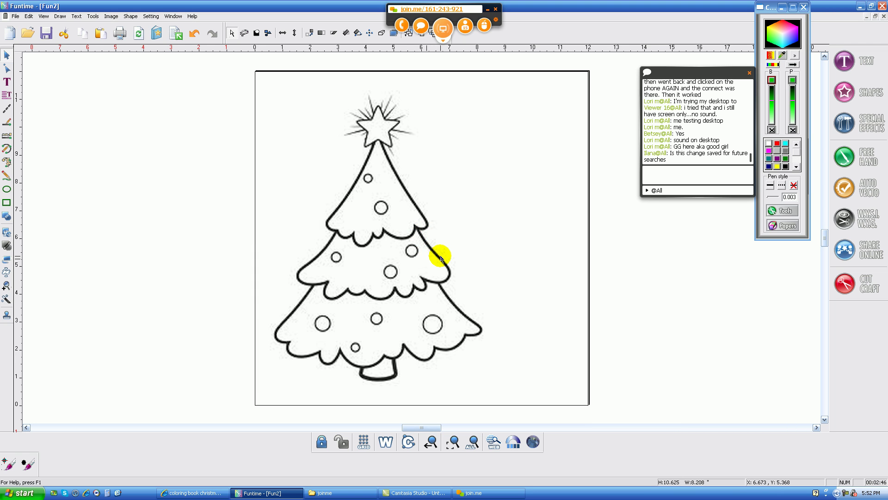
# Step: Reselect the tree image and resample it a third time with Standard interpolation at the preset value
pyautogui.click(360, 218)
pyautogui.click(360, 217)
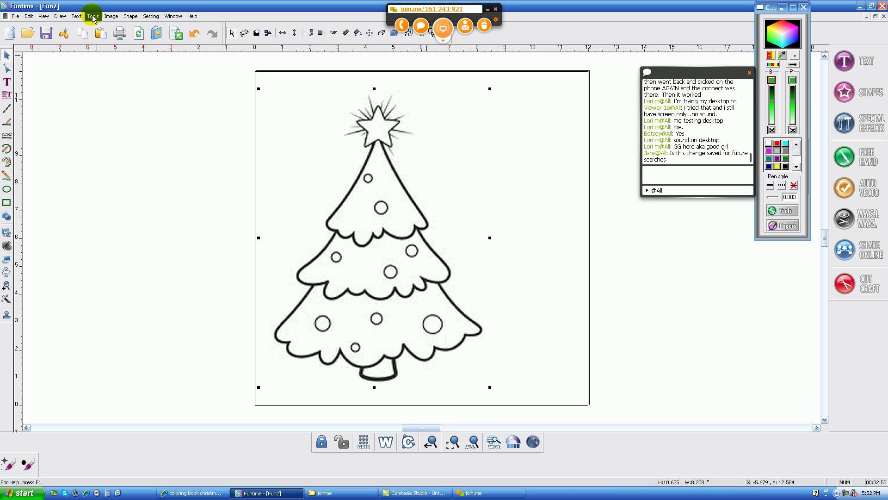
pyautogui.click(111, 17)
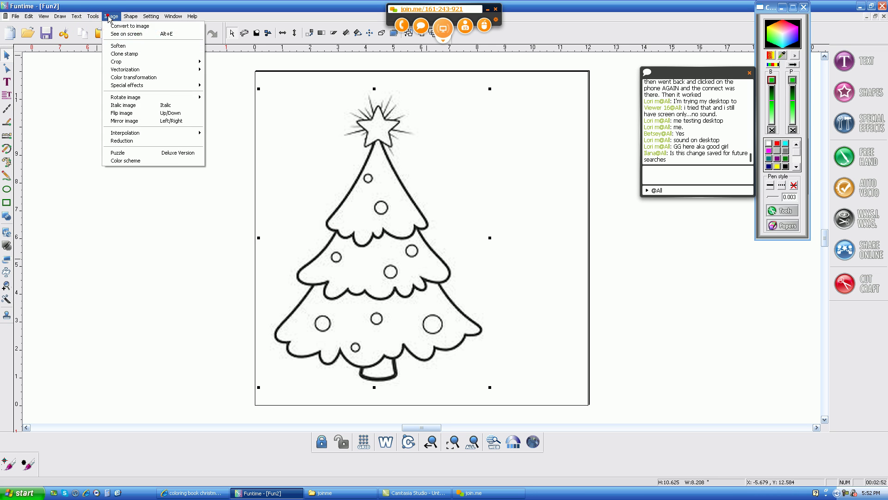
pyautogui.moveTo(122, 133)
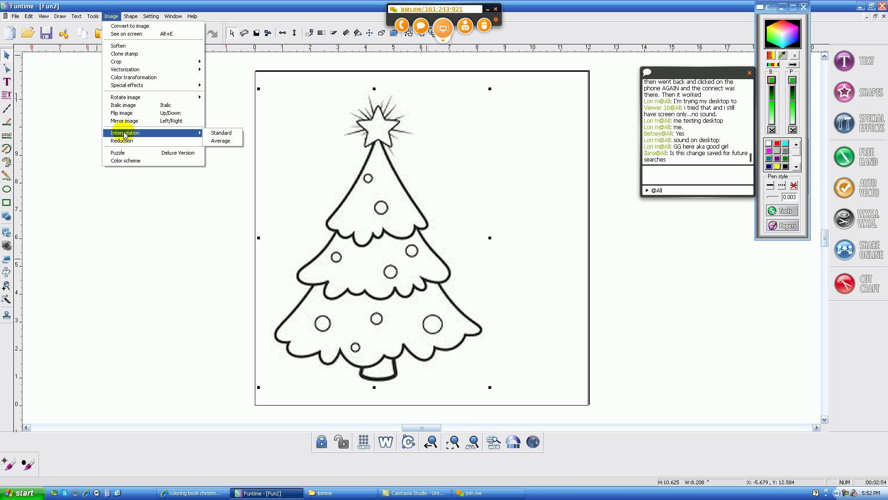
pyautogui.click(221, 133)
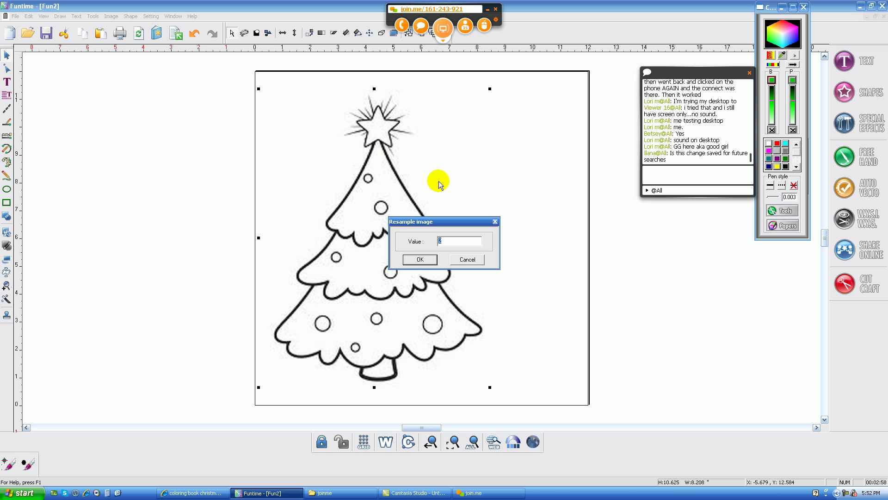
pyautogui.click(419, 260)
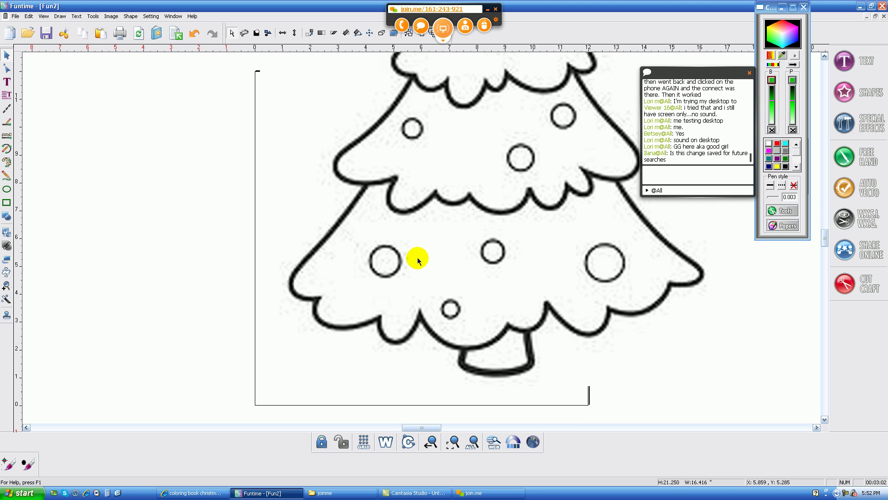
# Step: Scale the oversized tree image down proportionally to about 5.85 inches high and 4.52 inches wide
pyautogui.click(475, 442)
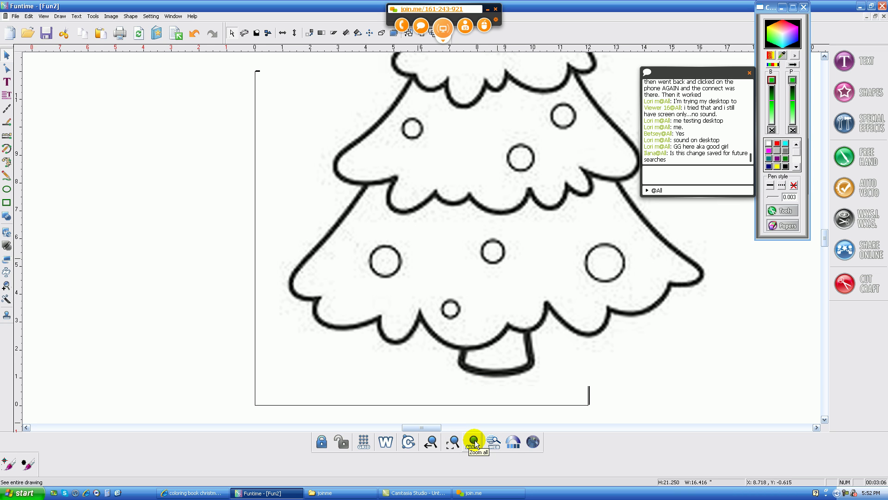
pyautogui.click(474, 442)
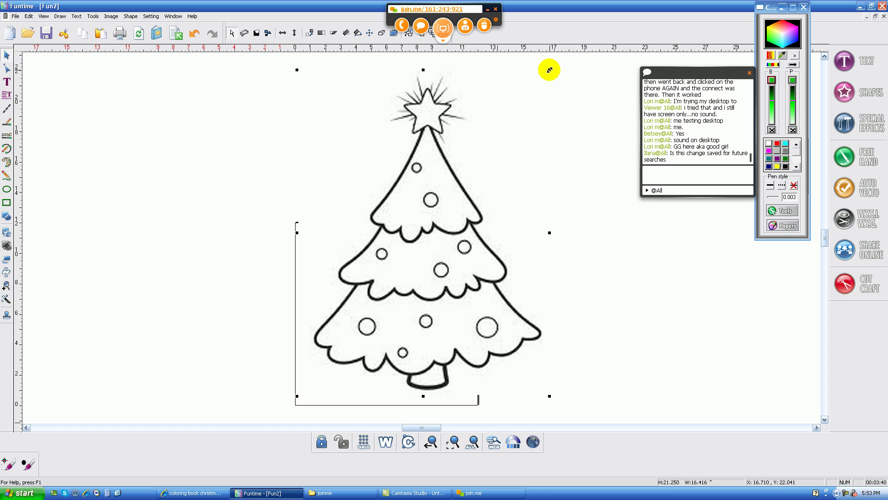
pyautogui.moveTo(549, 70); pyautogui.dragTo(361, 345)
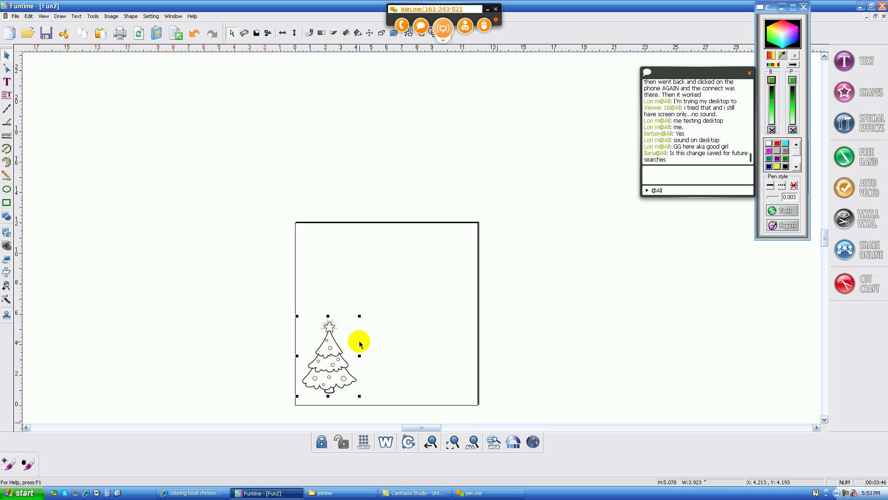
pyautogui.click(466, 442)
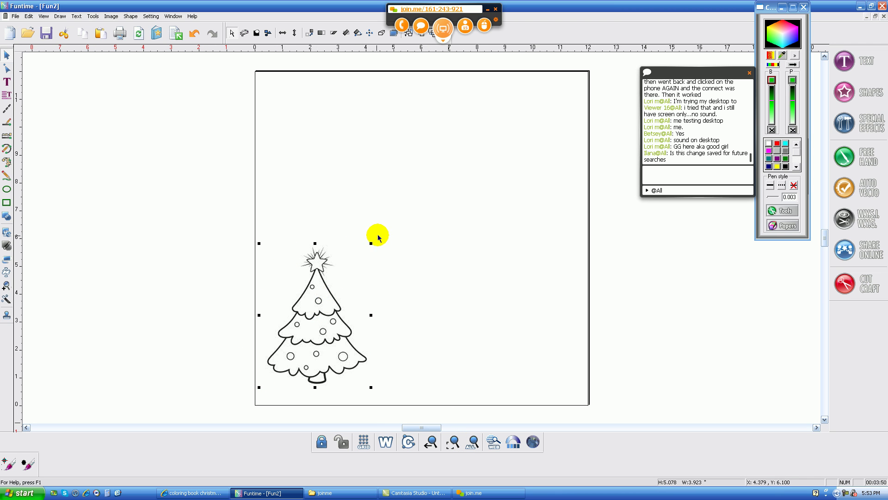
pyautogui.moveTo(371, 243); pyautogui.dragTo(388, 223)
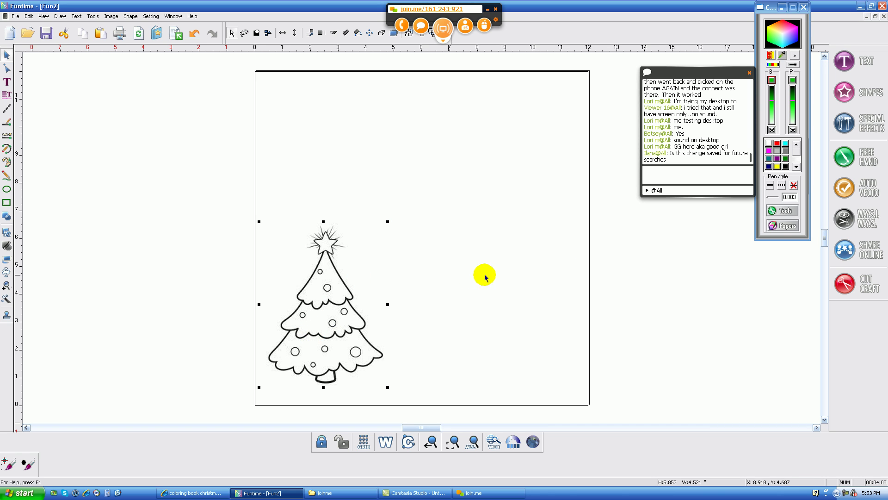
# Step: Auto-vectorize the tree's black lines in Bezier mode with the black magic wand, accepting the preset Posterize levels
pyautogui.click(862, 191)
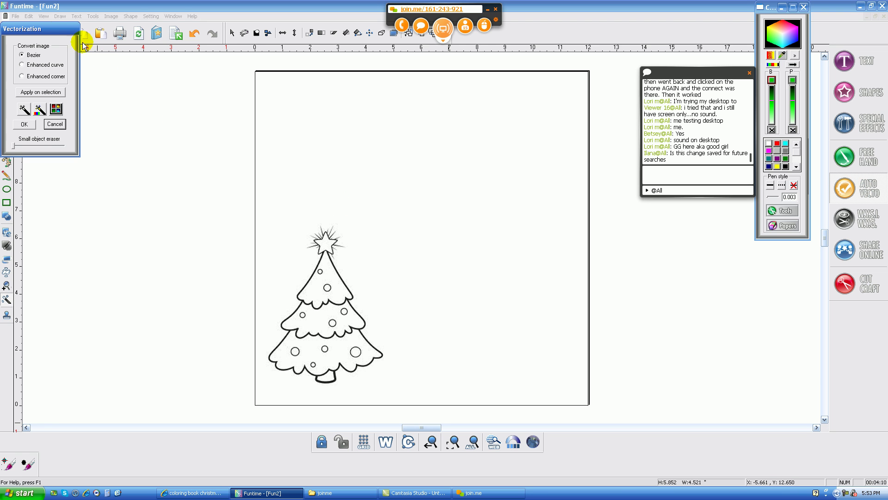
pyautogui.moveTo(27, 24); pyautogui.dragTo(193, 165)
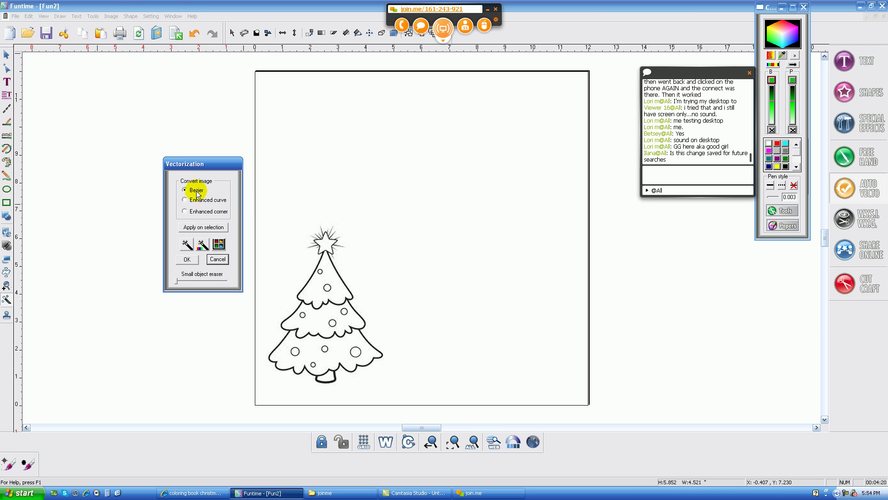
pyautogui.click(186, 245)
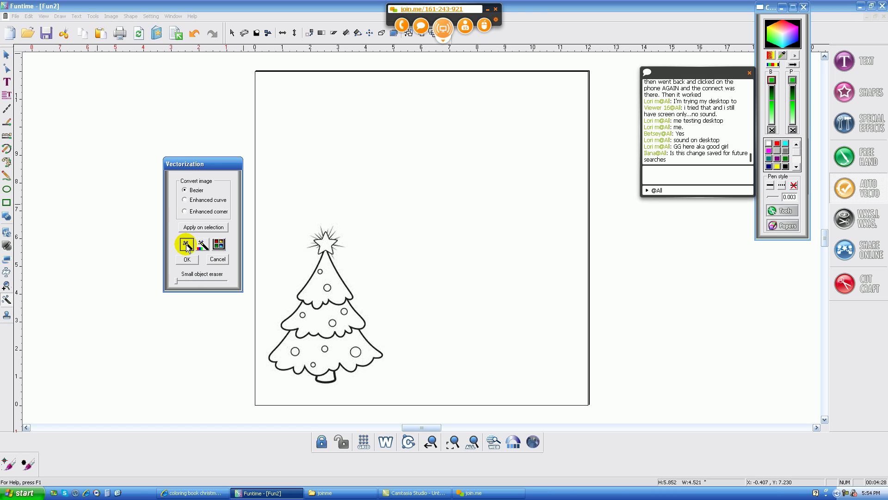
pyautogui.click(310, 309)
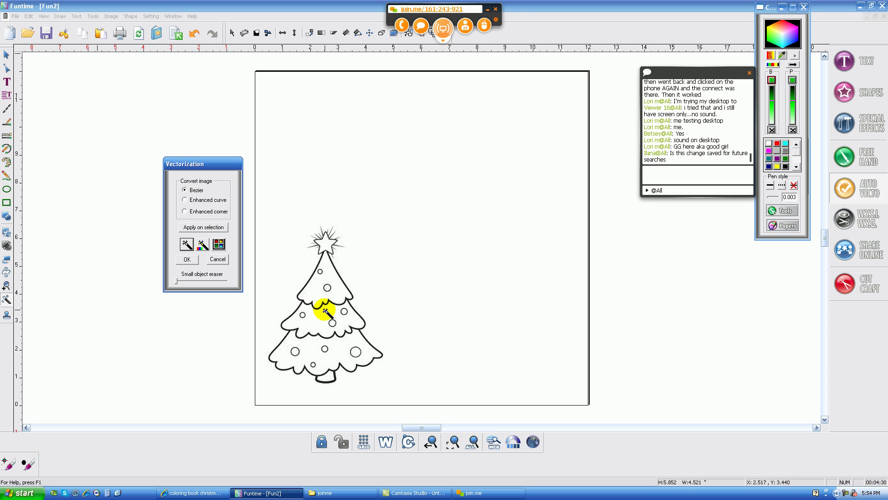
pyautogui.click(325, 311)
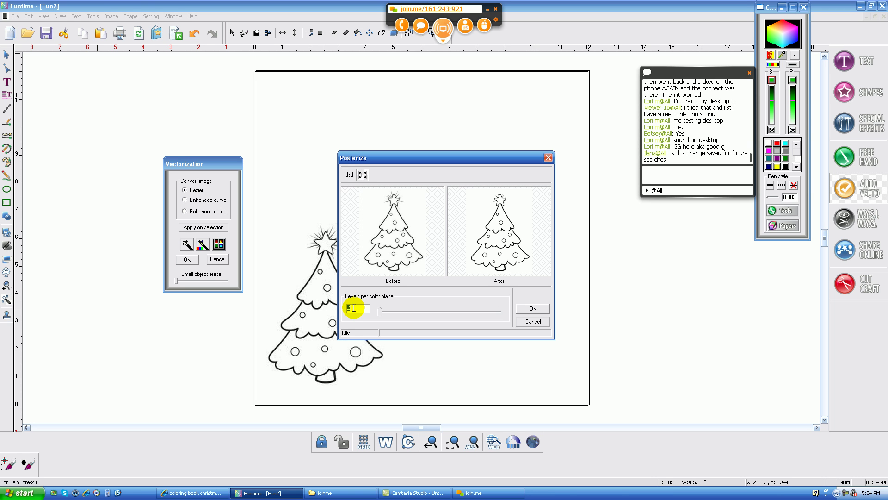
pyautogui.click(532, 309)
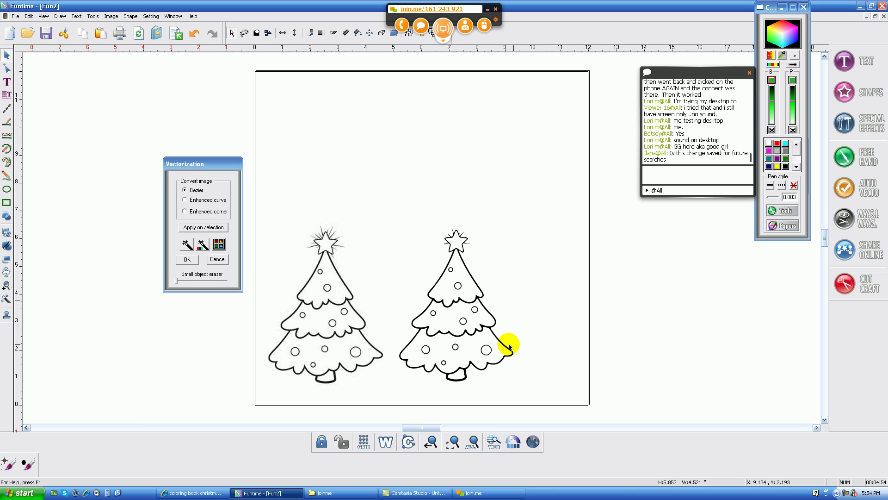
# Step: Close the vectorization dialog and compare the original image with the traced tree in wireframe view
pyautogui.click(218, 260)
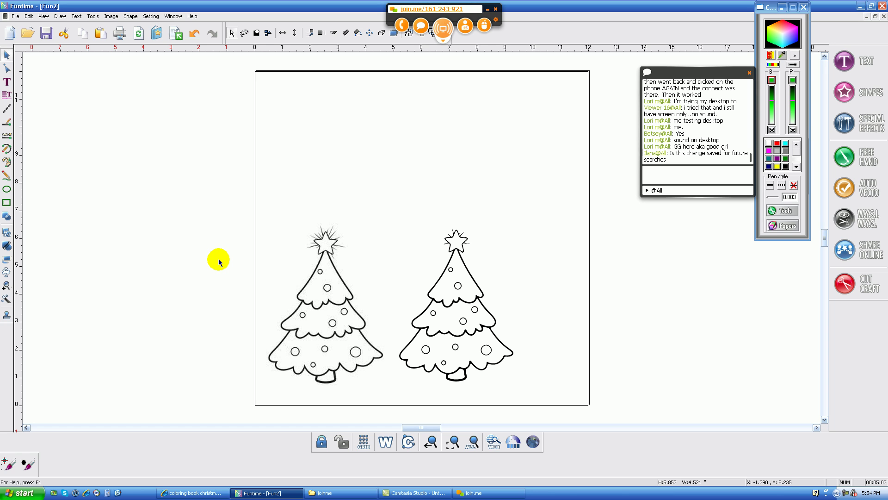
pyautogui.click(388, 441)
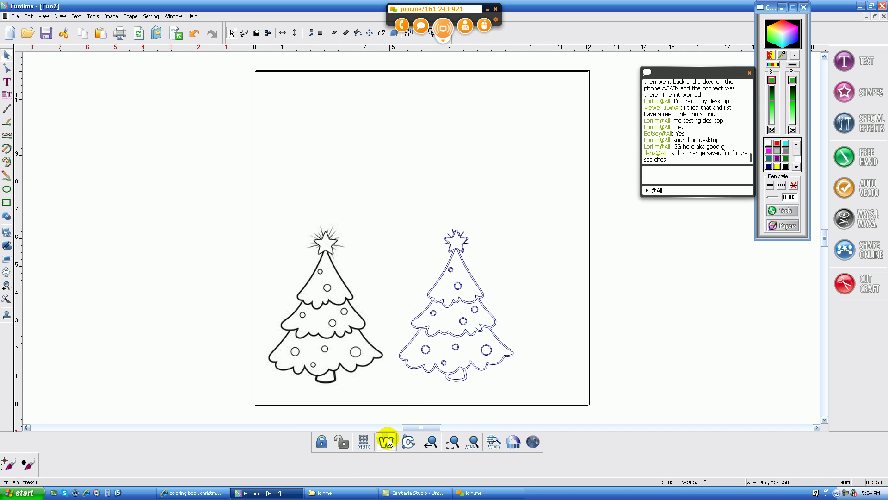
pyautogui.moveTo(189, 150); pyautogui.dragTo(639, 411)
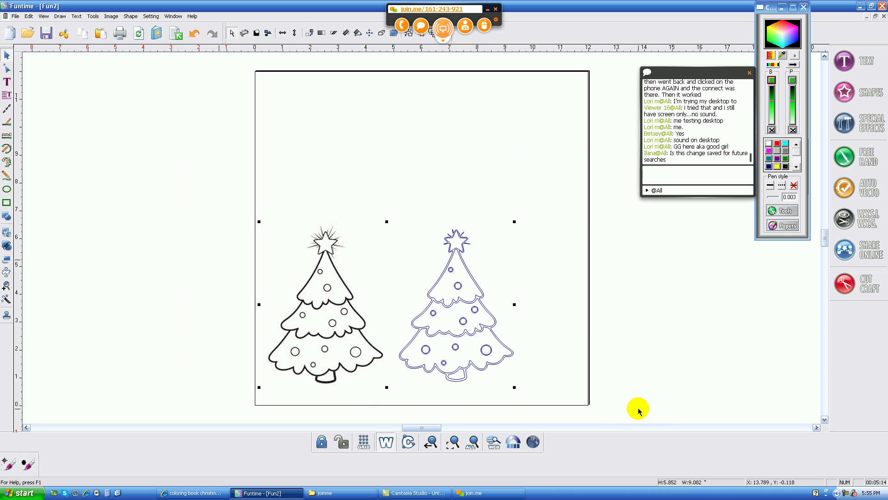
pyautogui.click(453, 442)
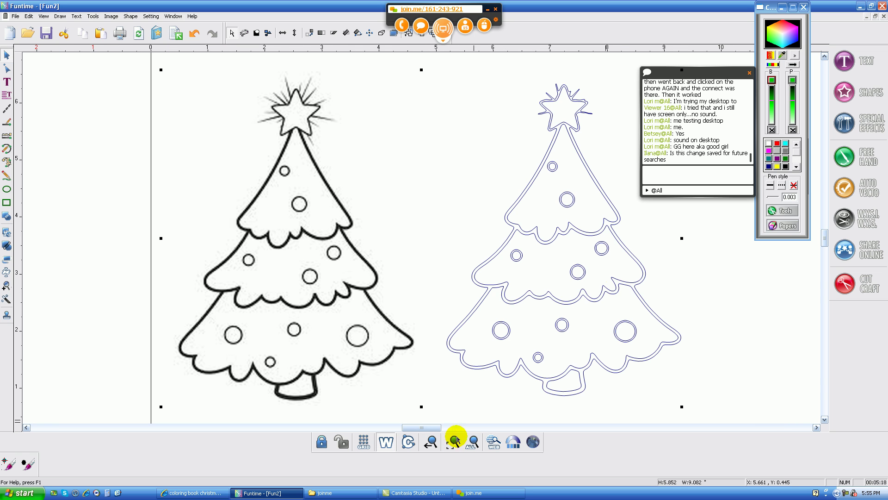
pyautogui.click(387, 443)
pyautogui.click(387, 443)
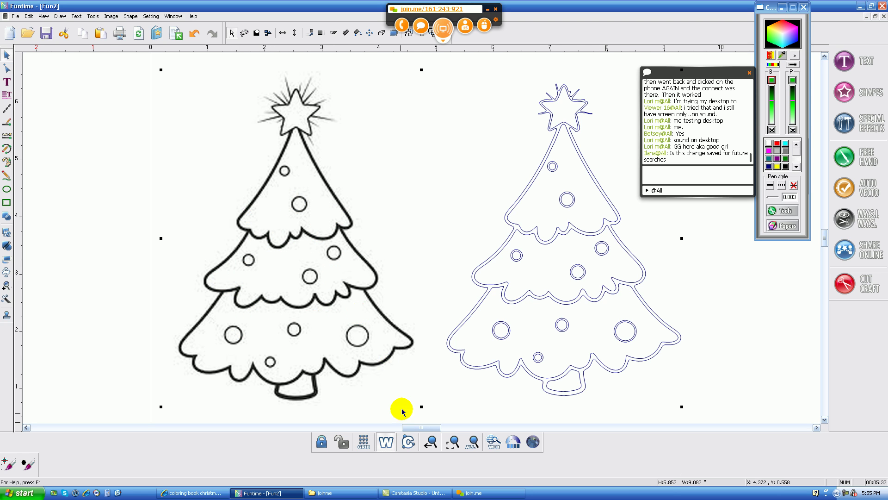
pyautogui.click(470, 442)
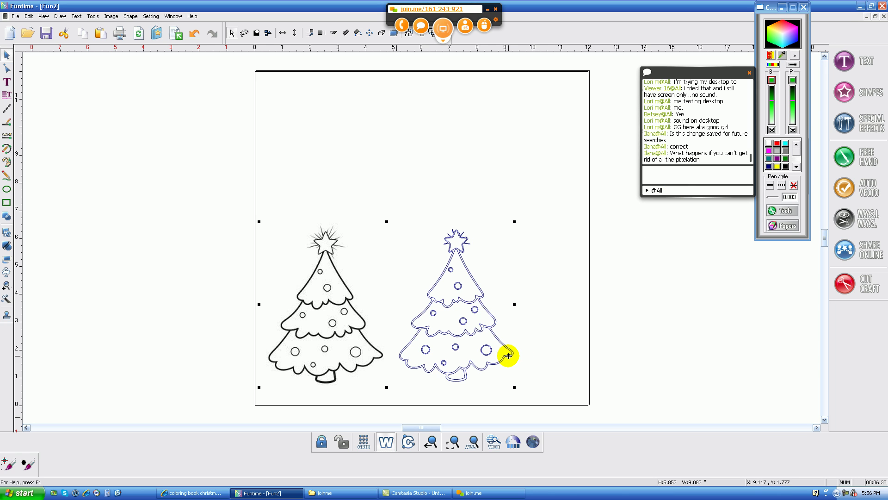
# Step: Inspect the traced tree's filled rendering, wireframe contours and node points up close
pyautogui.click(386, 442)
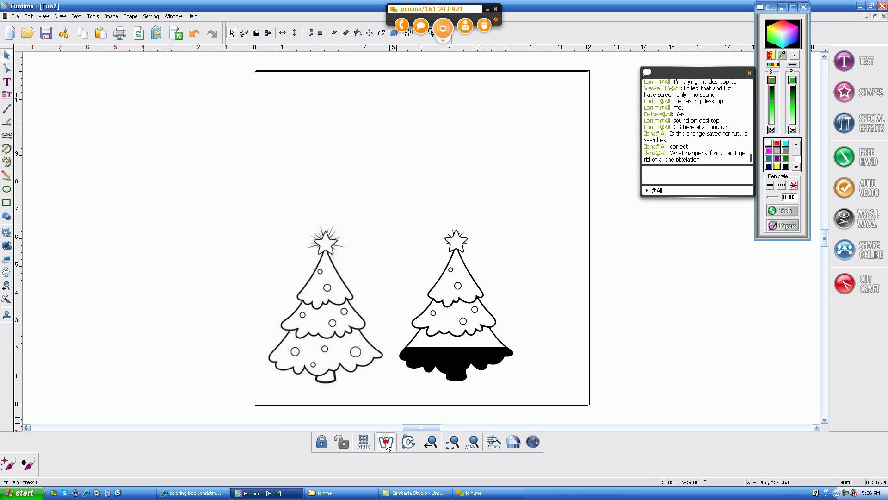
pyautogui.click(453, 443)
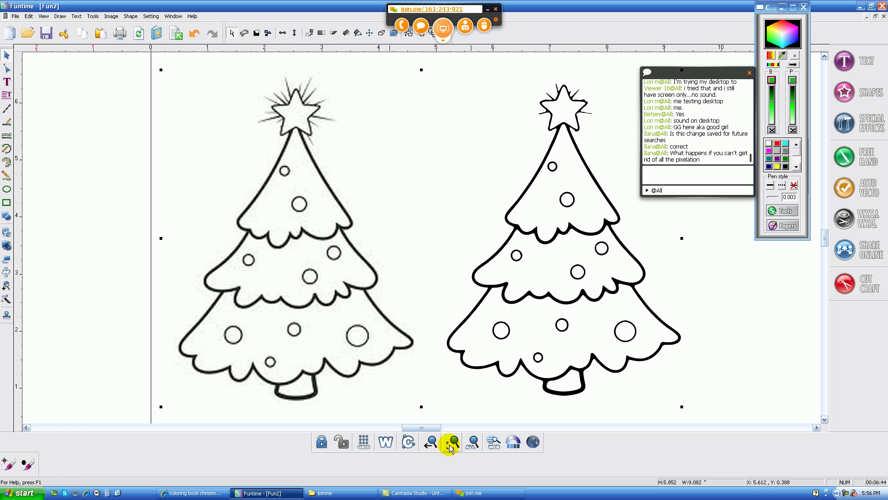
pyautogui.click(389, 443)
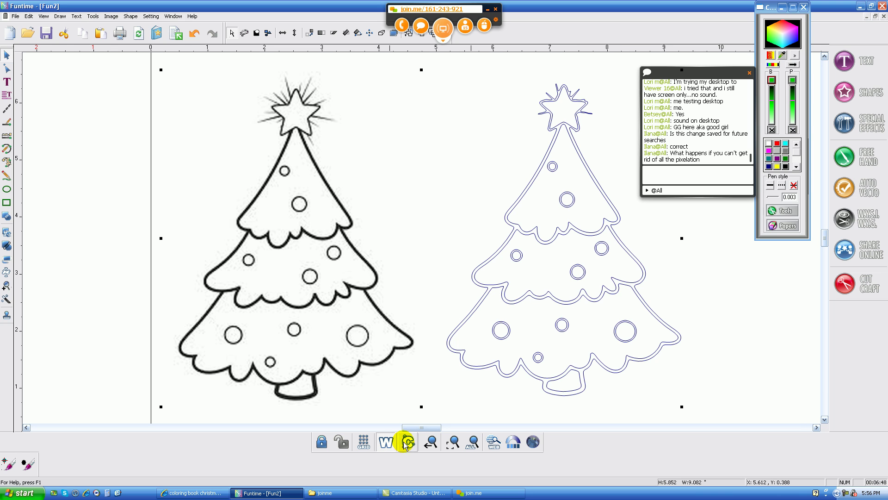
pyautogui.click(408, 443)
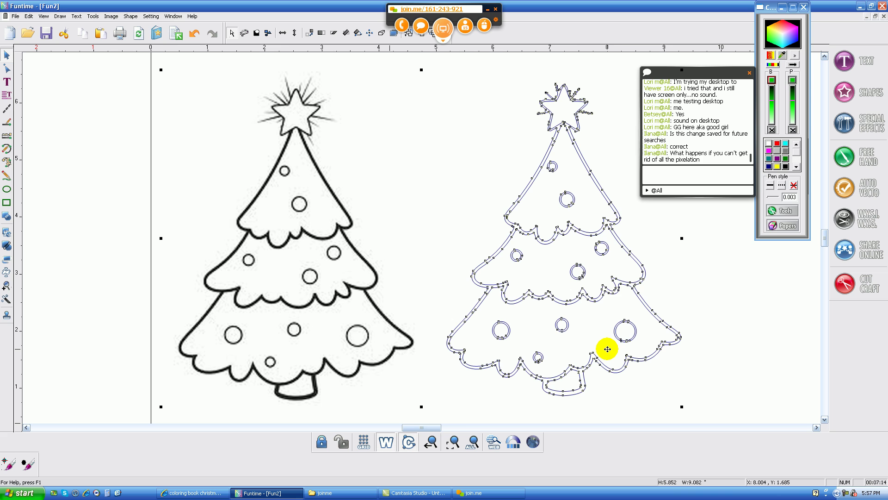
pyautogui.click(410, 443)
pyautogui.click(471, 444)
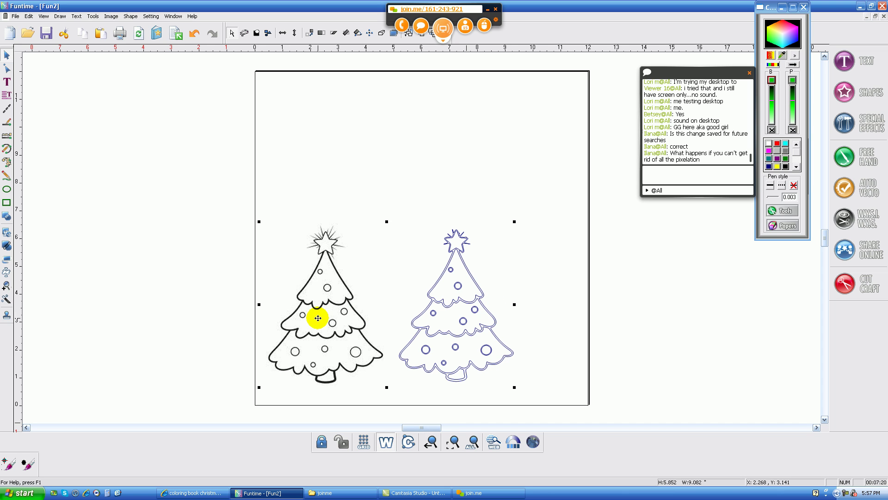
# Step: Delete the original tree image and keep only the vectorized tree
pyautogui.click(297, 188)
pyautogui.click(334, 316)
pyautogui.press('Delete')
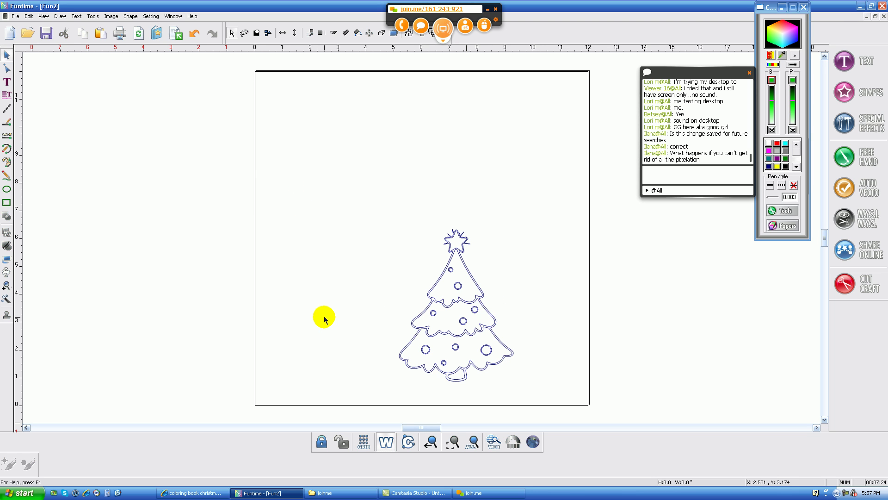
# Step: Scale the vectorized tree up proportionally to about 9.48 inches high and 7.12 inches wide
pyautogui.moveTo(375, 204); pyautogui.dragTo(557, 381)
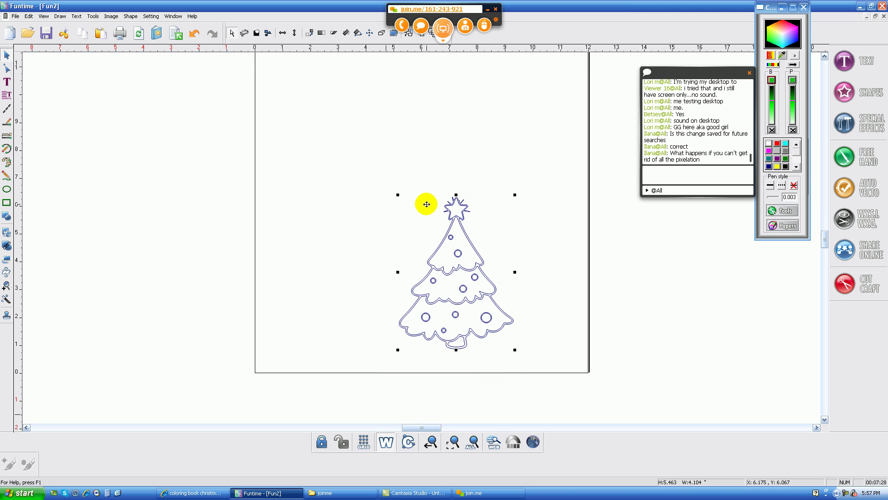
pyautogui.moveTo(398, 195); pyautogui.dragTo(314, 90)
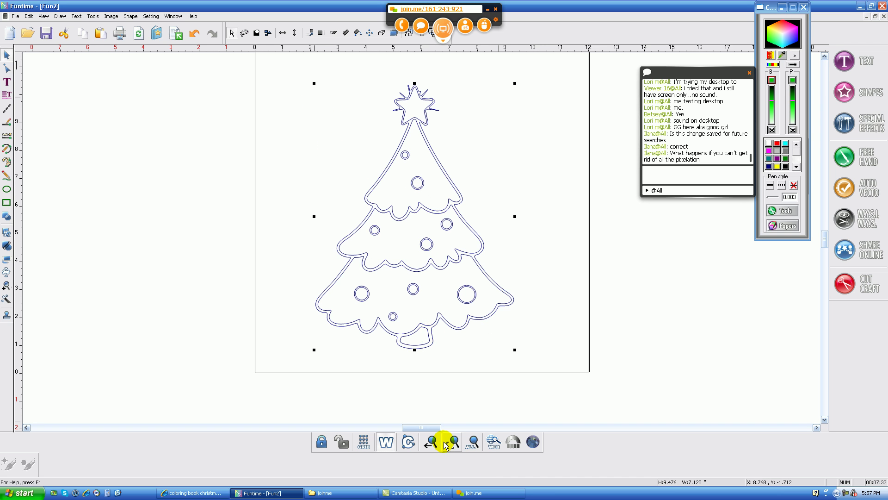
pyautogui.scroll(2, 532, 313)
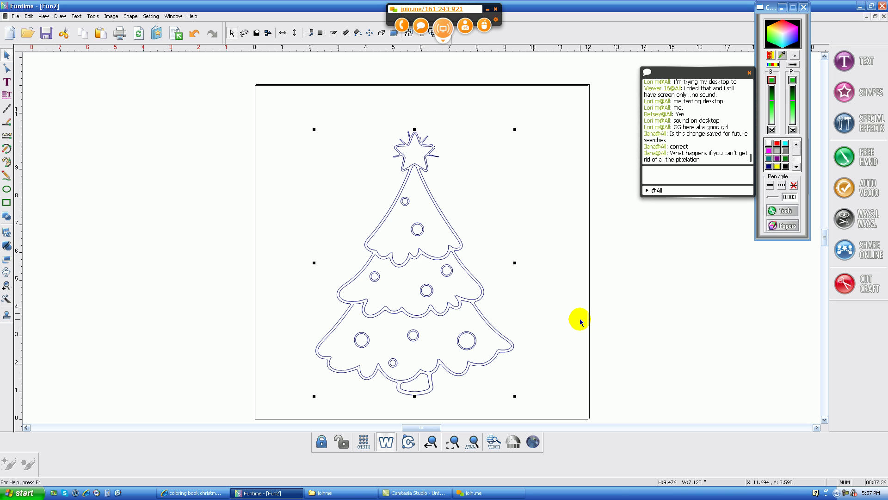
# Step: Remove the outer contour that carries the star's stray rays, keeping the clean inner shapes of the tree
pyautogui.click(7, 285)
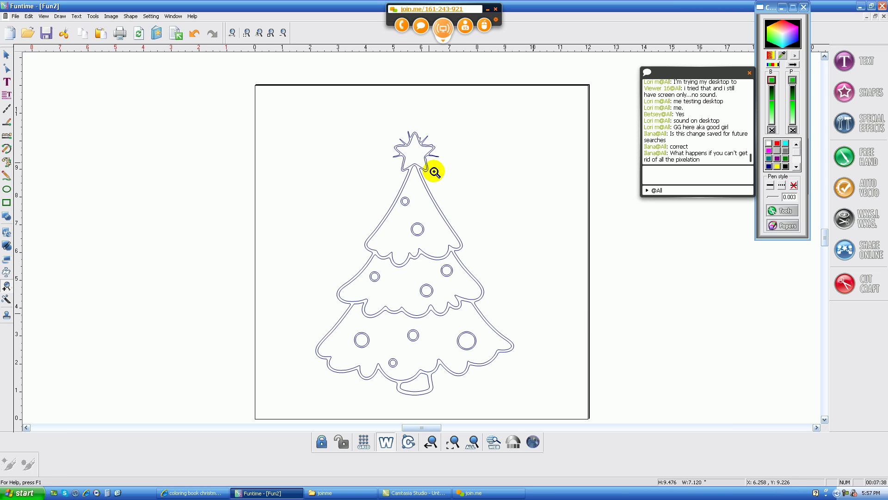
pyautogui.moveTo(347, 103); pyautogui.dragTo(508, 199)
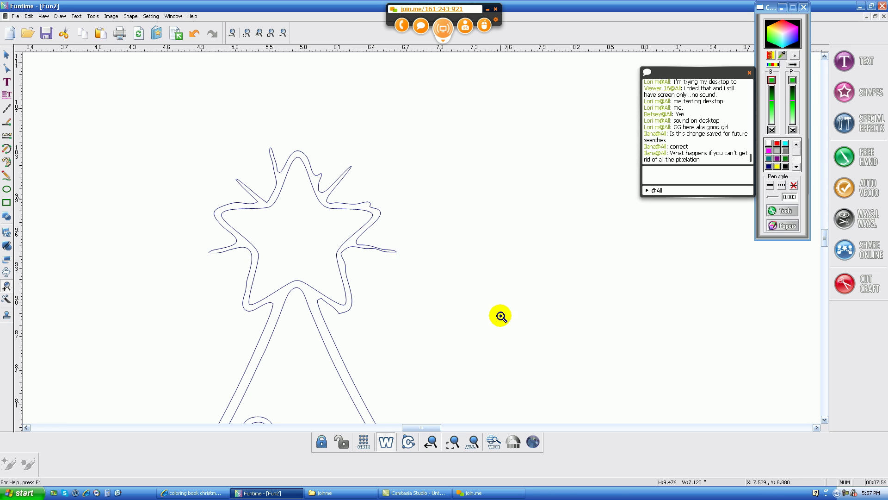
pyautogui.click(475, 444)
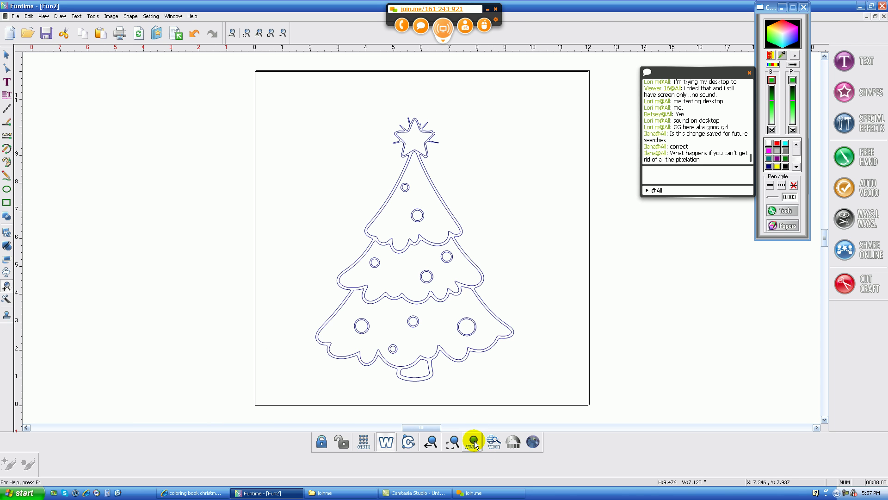
pyautogui.click(7, 56)
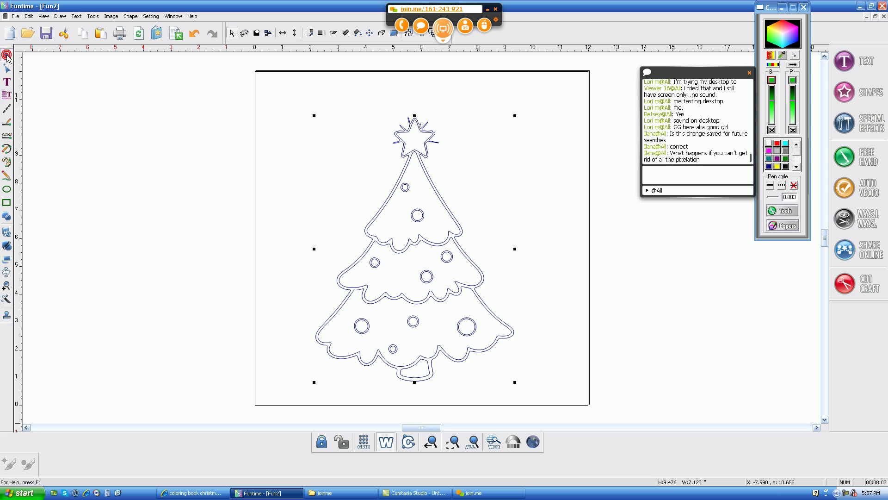
pyautogui.click(521, 138)
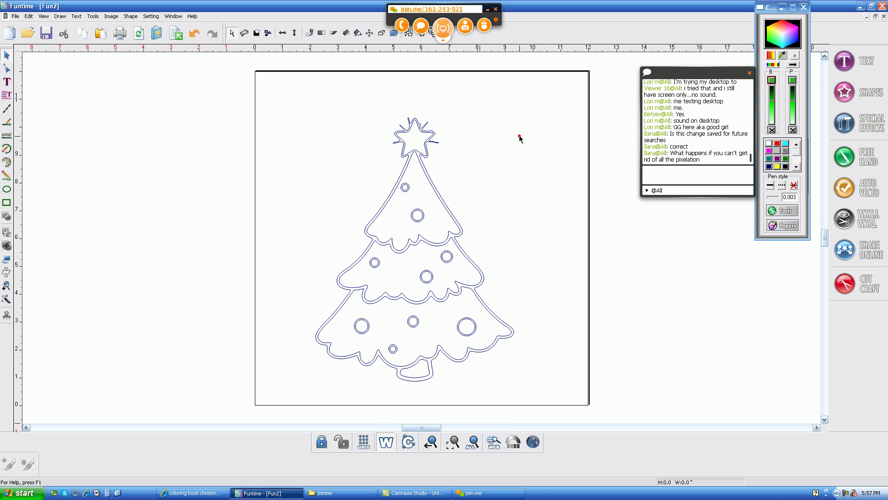
pyautogui.moveTo(437, 147); pyautogui.dragTo(438, 145)
pyautogui.click(438, 144)
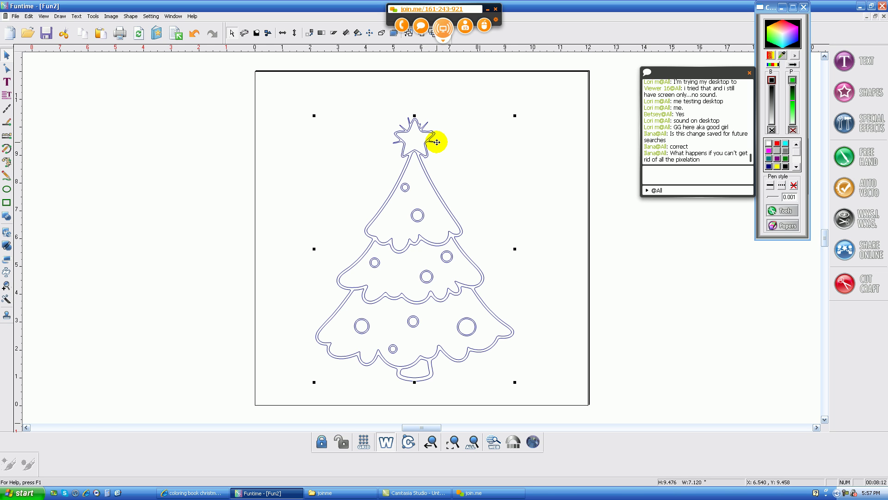
pyautogui.moveTo(437, 142); pyautogui.dragTo(509, 141)
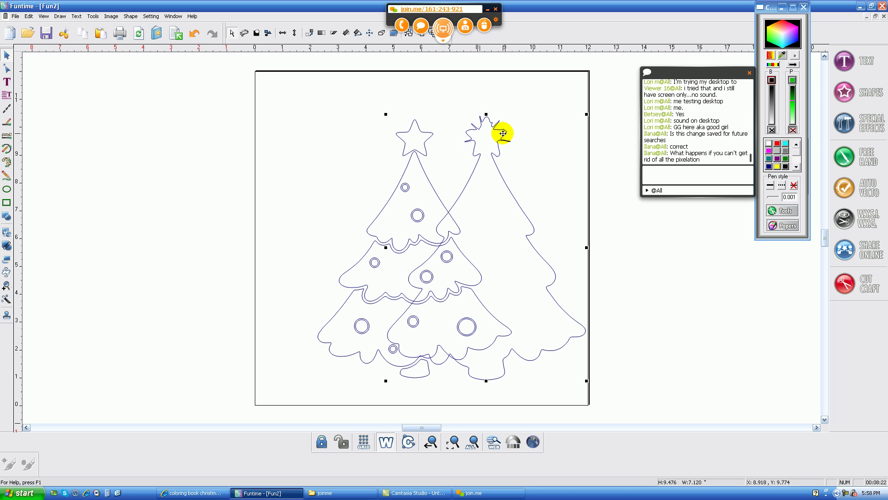
pyautogui.press('Delete')
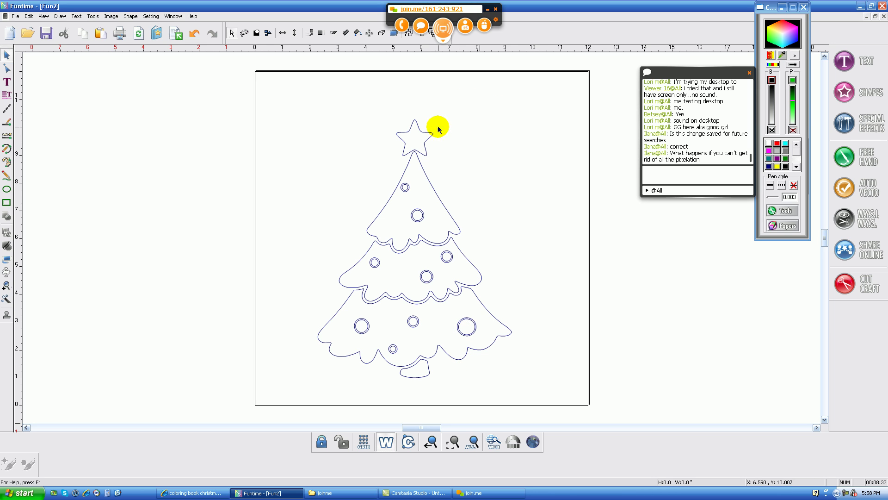
# Step: Move the star straight up so it sits clear of the treetop, and deselect it
pyautogui.click(424, 141)
pyautogui.moveTo(412, 137); pyautogui.dragTo(415, 118)
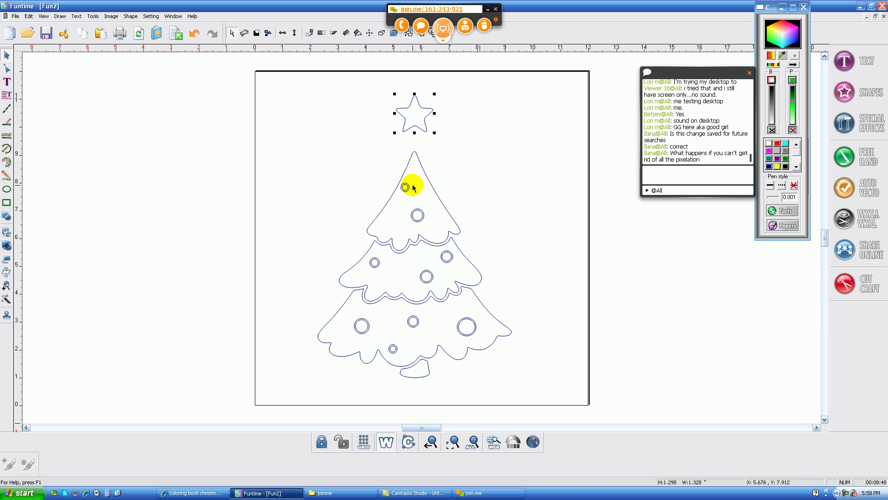
pyautogui.click(423, 277)
pyautogui.click(423, 276)
pyautogui.click(454, 201)
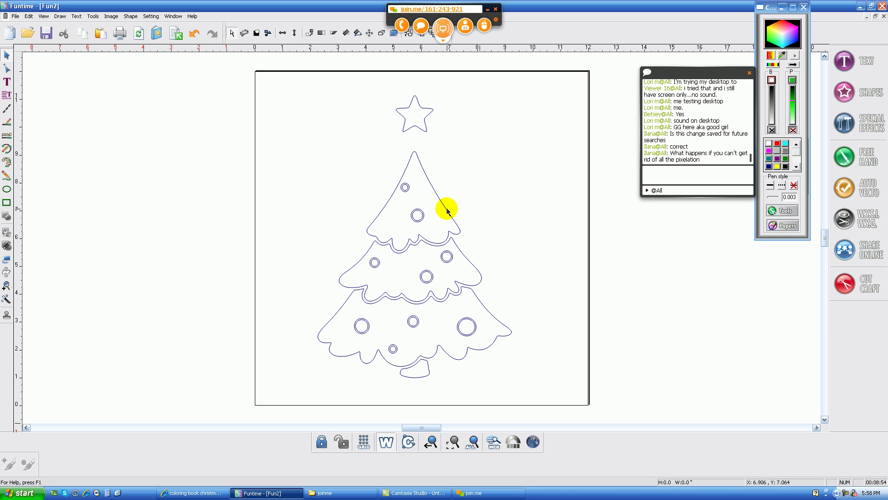
# Step: Select the three tree tiers and the trunk together, checking the selection by moving it aside and undoing the move
pyautogui.click(447, 210)
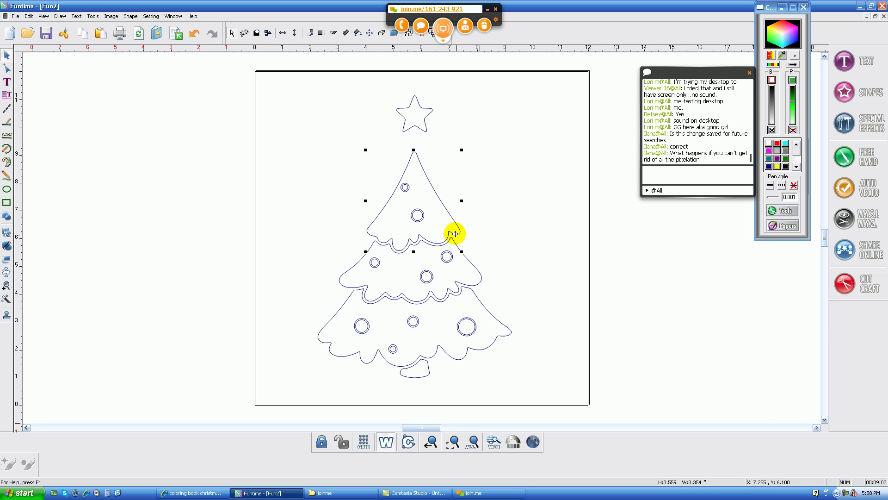
pyautogui.keyDown('shift'); pyautogui.click(469, 262); pyautogui.keyUp('shift')
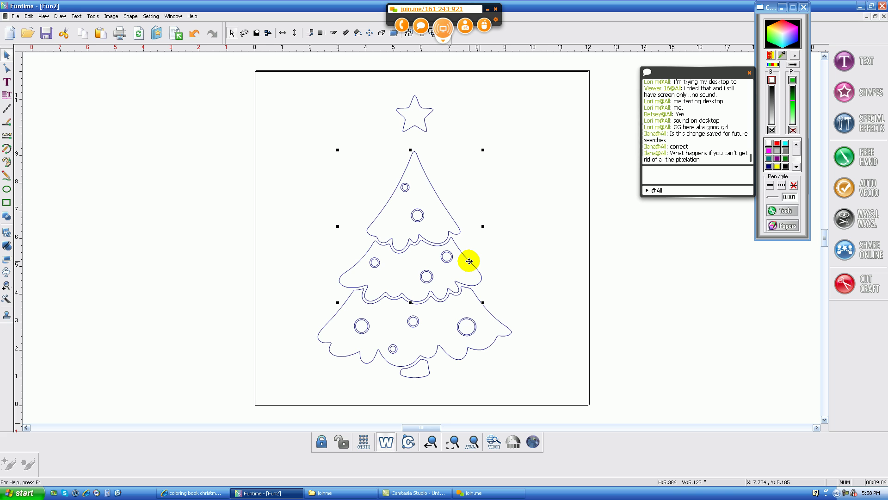
pyautogui.keyDown('shift'); pyautogui.click(498, 321); pyautogui.keyUp('shift')
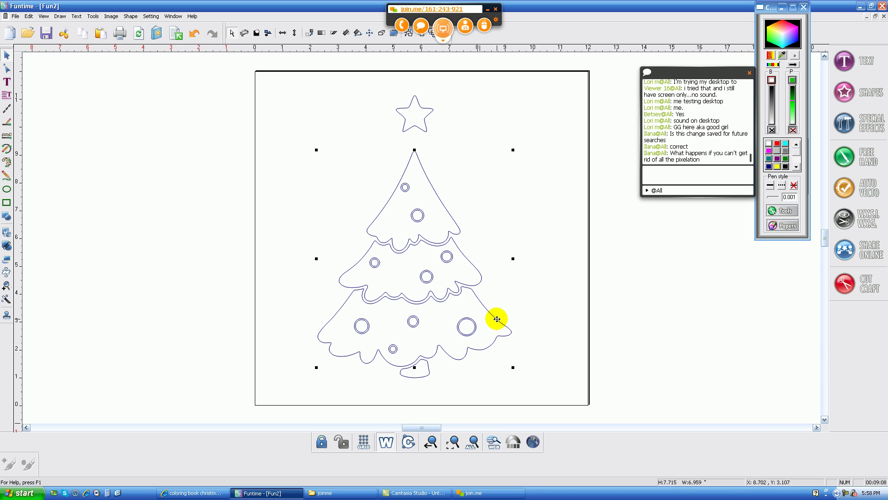
pyautogui.keyDown('shift'); pyautogui.click(425, 370); pyautogui.keyUp('shift')
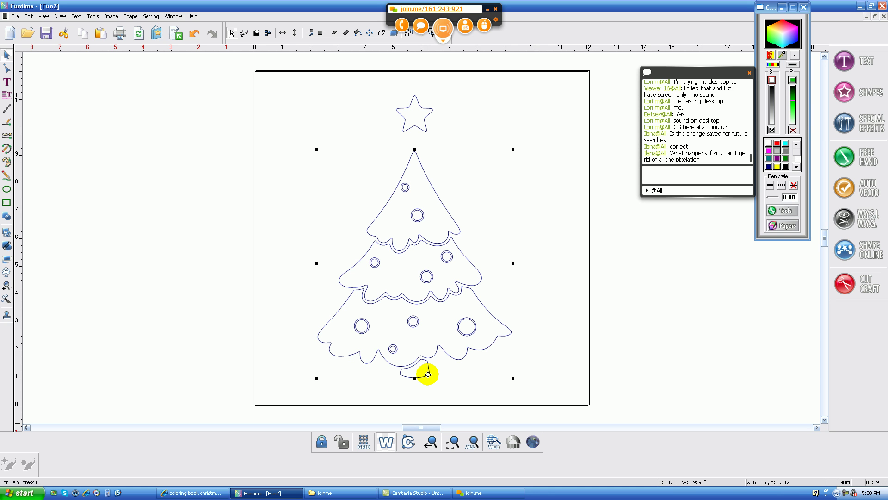
pyautogui.moveTo(443, 331); pyautogui.dragTo(216, 316)
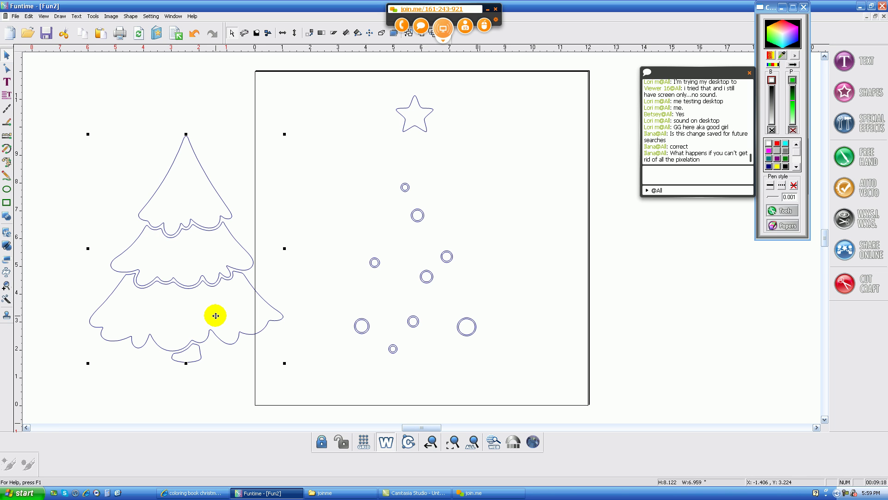
pyautogui.click(196, 38)
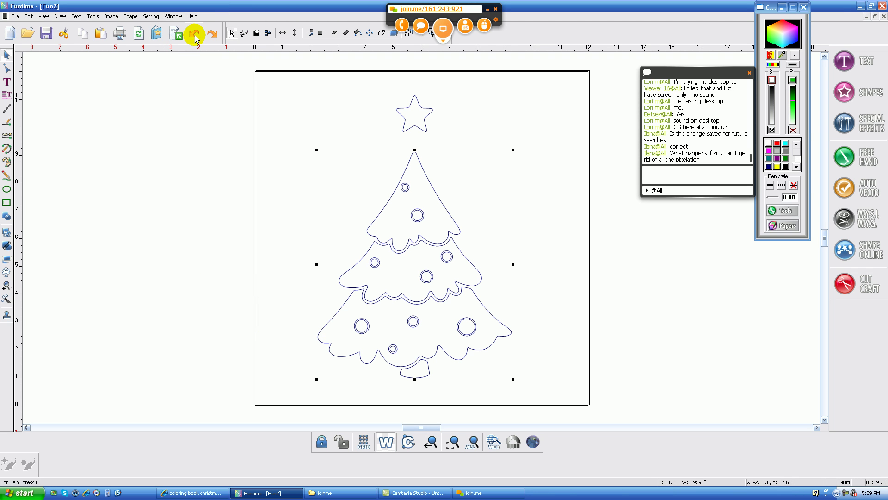
# Step: Create a single outer outline with a thickness of 0.25 around the selected tiers and trunk
pyautogui.click(93, 17)
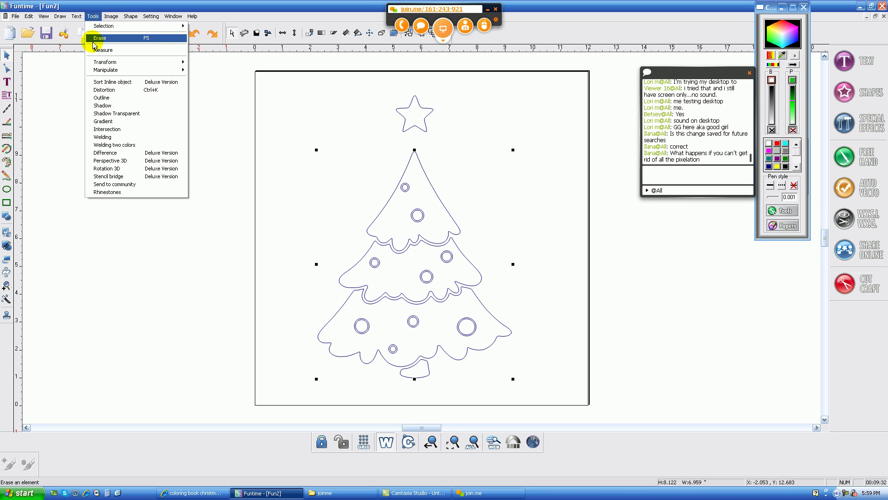
pyautogui.click(100, 99)
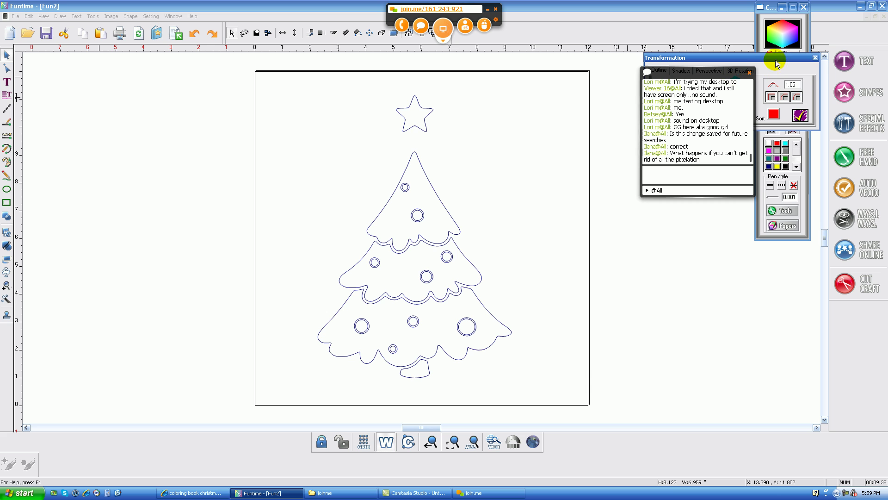
pyautogui.moveTo(658, 87); pyautogui.dragTo(650, 231)
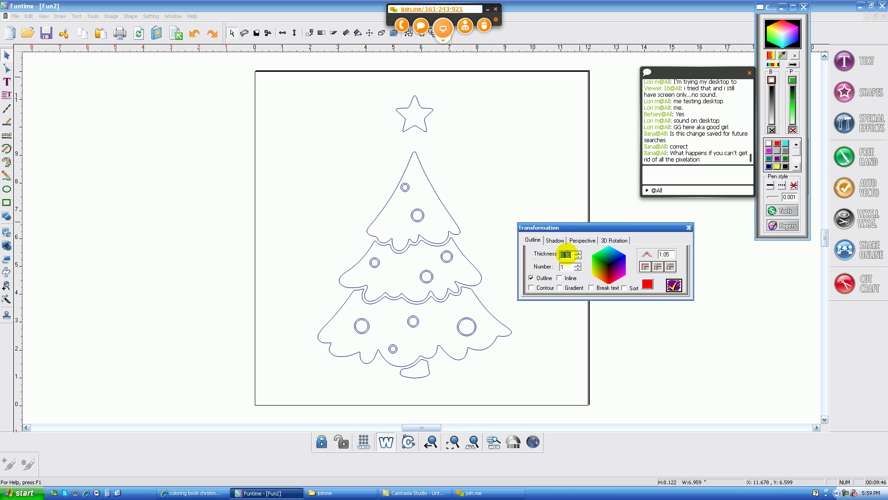
pyautogui.moveTo(565, 254); pyautogui.dragTo(572, 254)
pyautogui.write('25')
pyautogui.click(543, 278)
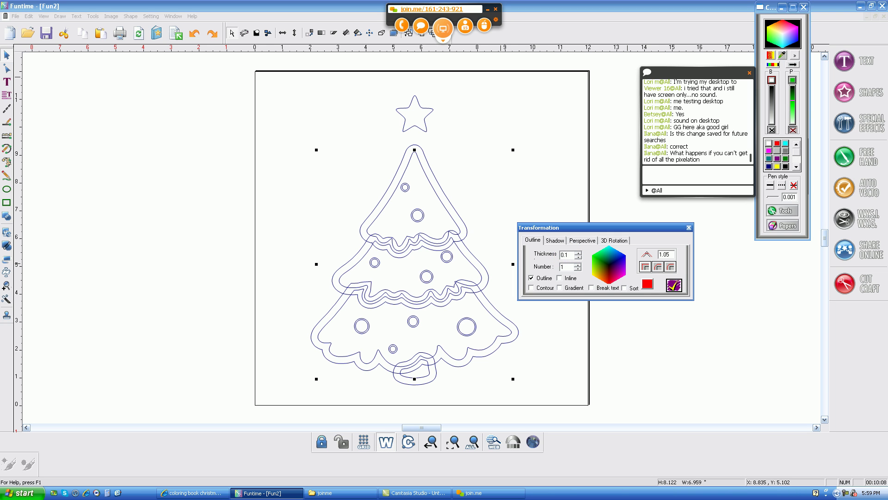
# Step: Create a single outer outline with a thickness of 0.1 around the selected tiers and trunk, and clear the selection
pyautogui.click(547, 279)
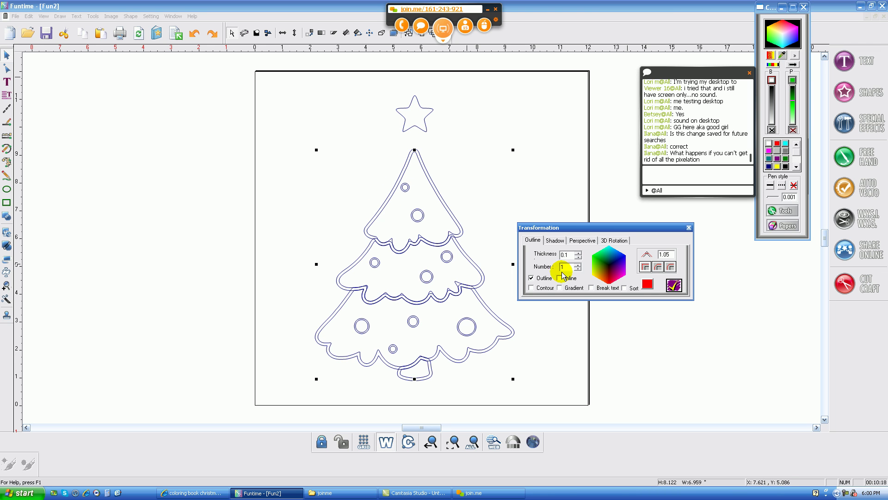
pyautogui.click(673, 286)
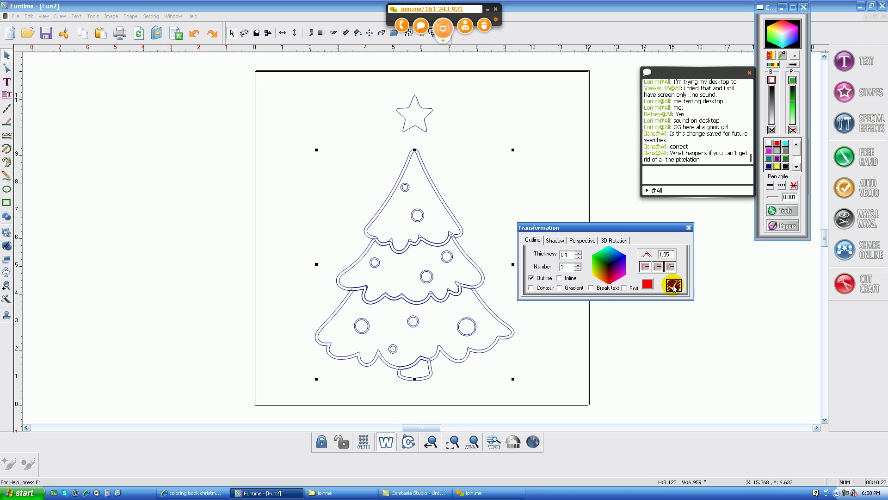
pyautogui.click(673, 286)
pyautogui.click(674, 286)
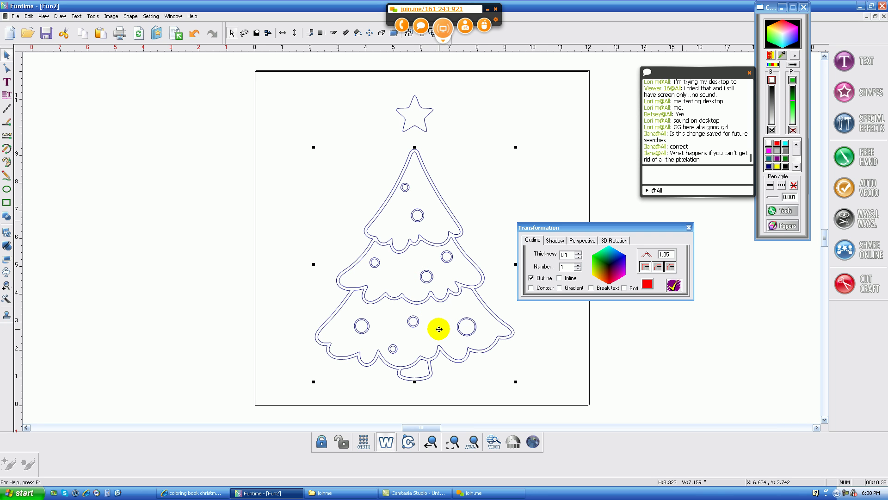
pyautogui.click(523, 150)
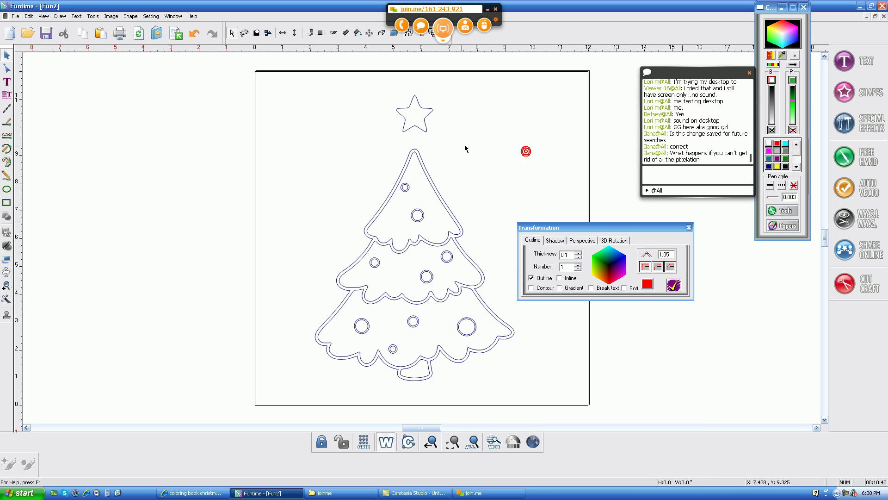
# Step: Move the new outer tree outline aside to inspect its shape, and undo the move
pyautogui.click(423, 160)
pyautogui.click(419, 155)
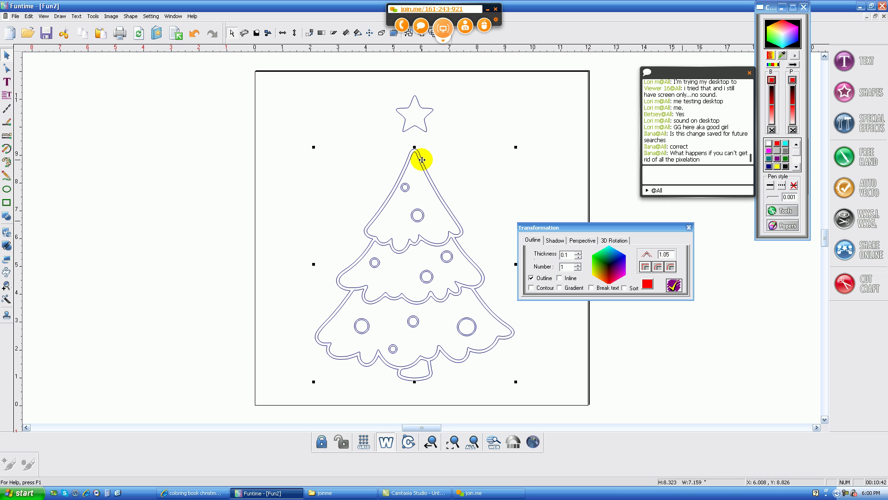
pyautogui.moveTo(361, 136); pyautogui.dragTo(190, 111)
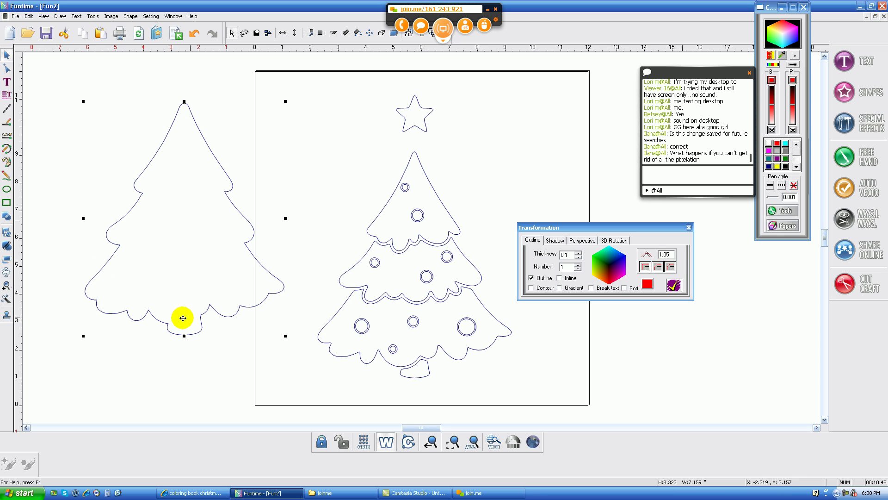
pyautogui.click(194, 35)
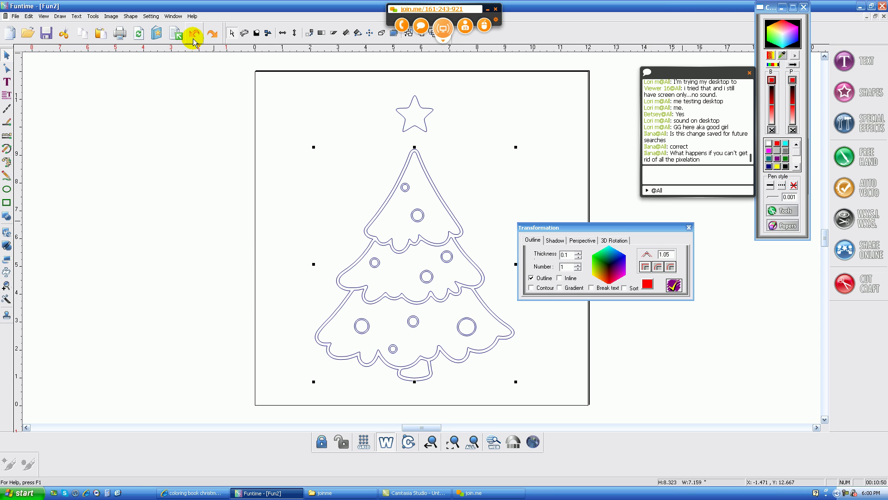
# Step: Switch from wireframe to the filled view, color the red tree backing black in both fill and edge, and deselect it
pyautogui.click(384, 443)
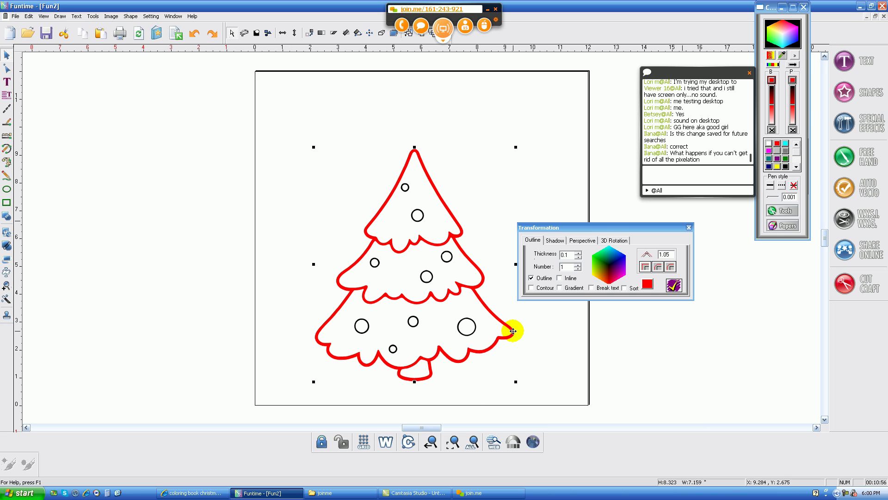
pyautogui.click(785, 167)
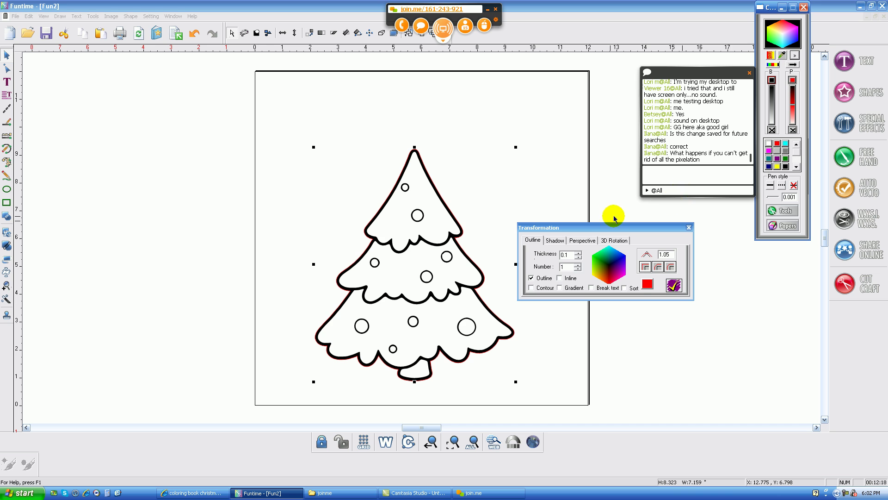
pyautogui.moveTo(599, 228); pyautogui.dragTo(677, 243)
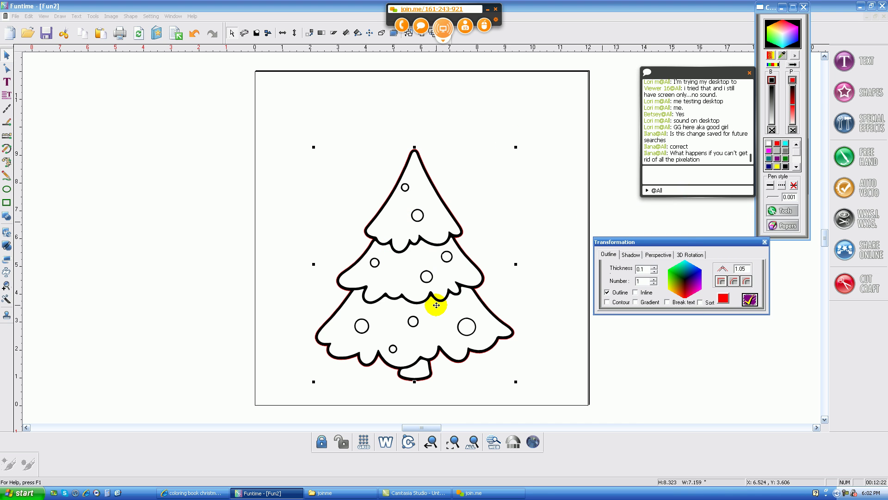
pyautogui.click(786, 167)
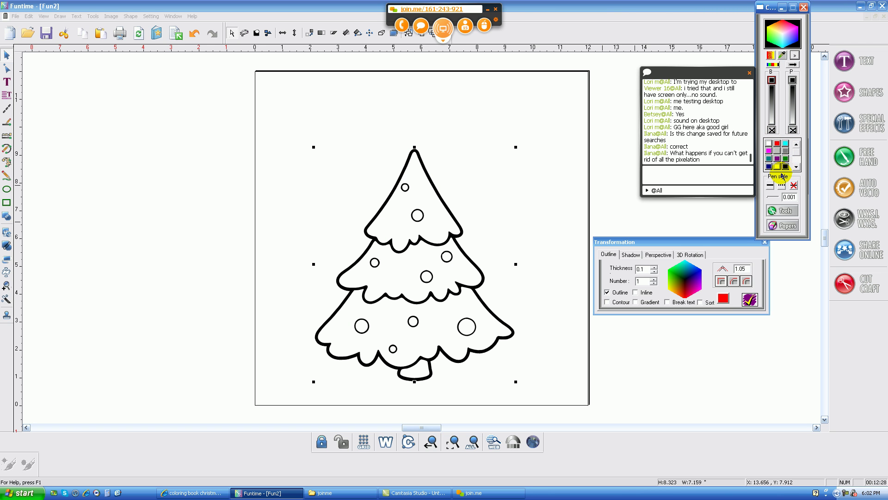
pyautogui.click(538, 98)
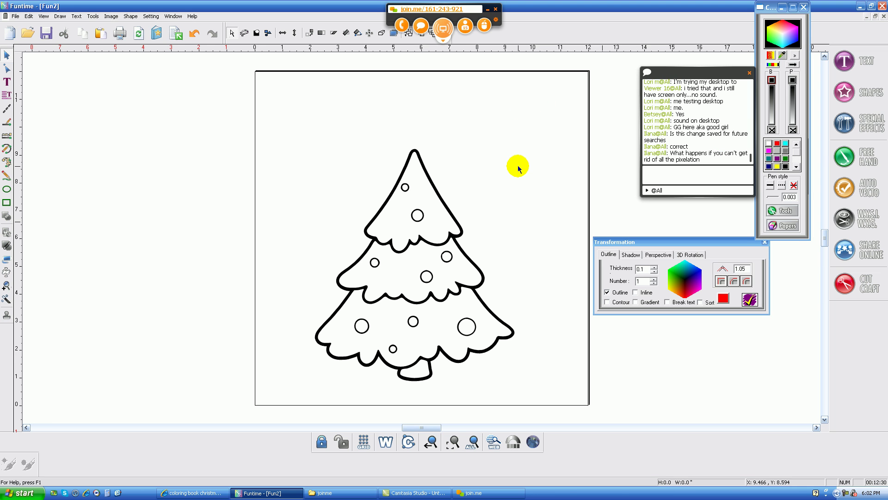
# Step: Try moving the top tier off its black backing and back over it to inspect the layers, and undo the moves
pyautogui.click(404, 224)
pyautogui.click(403, 220)
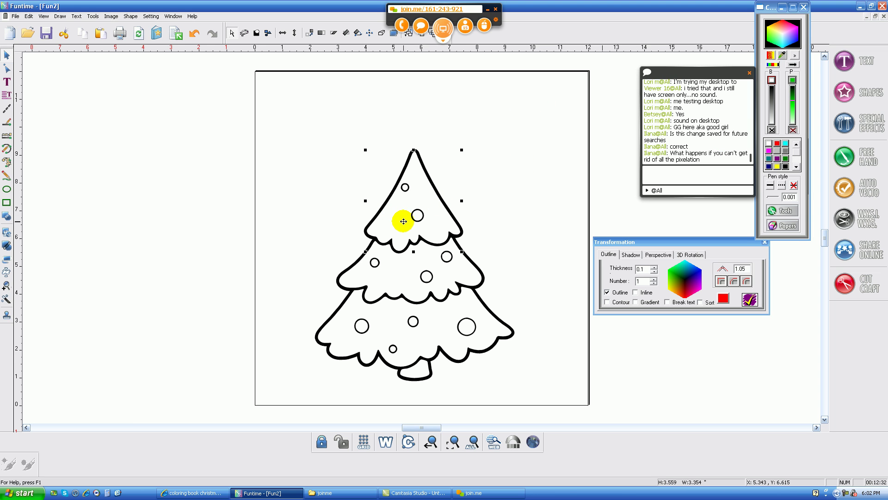
pyautogui.moveTo(404, 222); pyautogui.dragTo(319, 161)
pyautogui.click(397, 273)
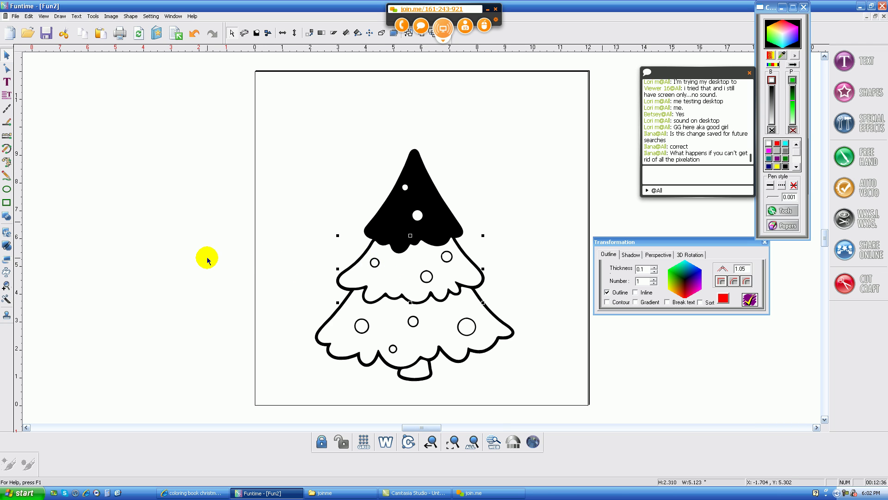
pyautogui.click(308, 142)
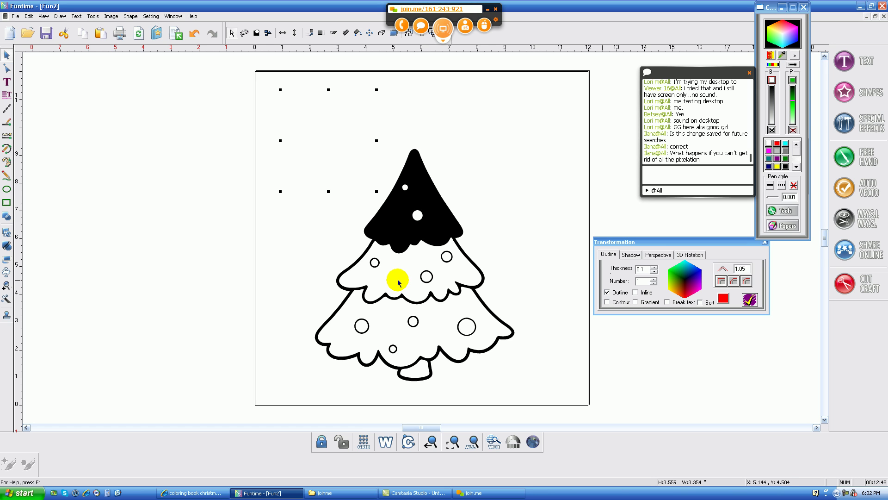
pyautogui.click(310, 130)
pyautogui.moveTo(310, 130); pyautogui.dragTo(315, 131)
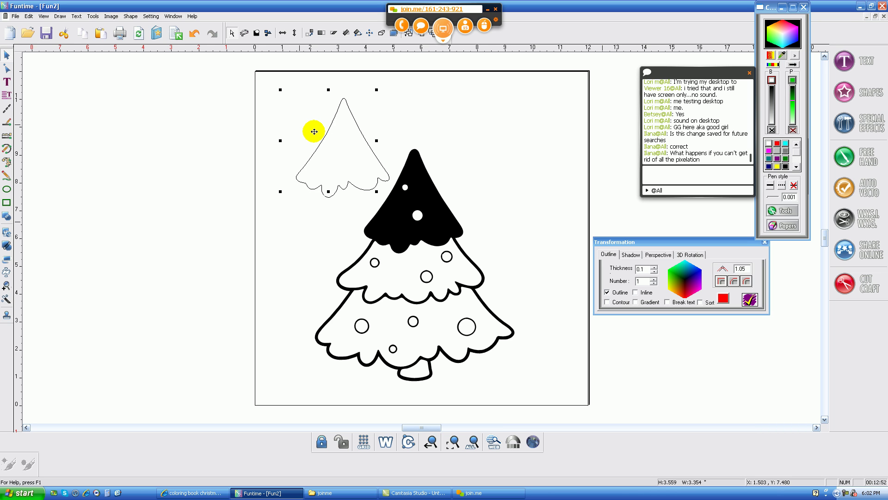
pyautogui.moveTo(314, 132); pyautogui.dragTo(363, 169)
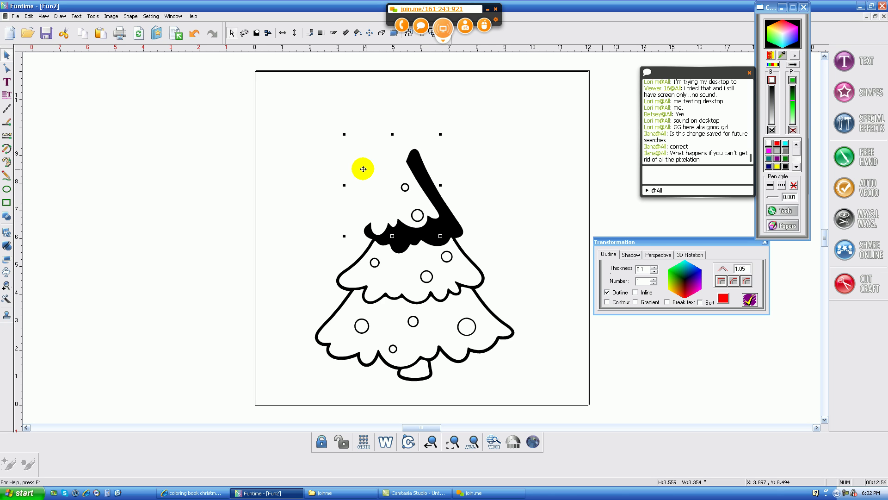
pyautogui.moveTo(363, 169); pyautogui.dragTo(298, 128)
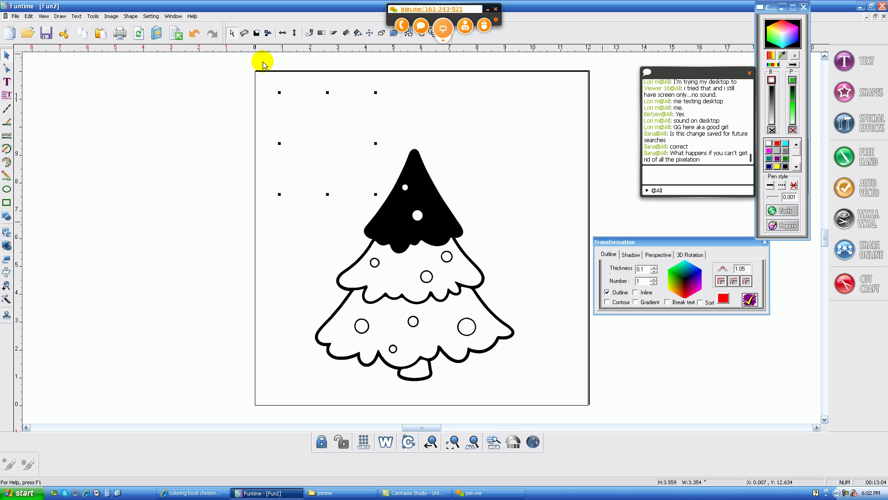
pyautogui.click(195, 33)
pyautogui.click(195, 34)
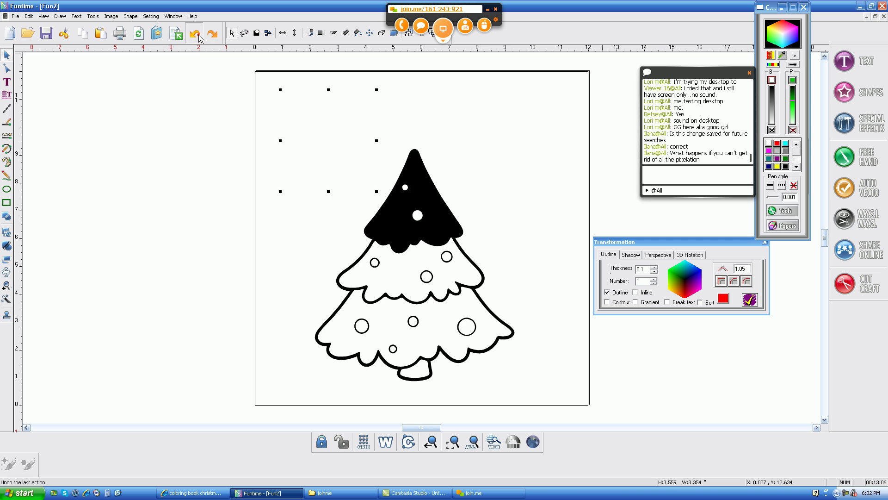
pyautogui.click(194, 34)
# Step: Select all the tree pieces together, set their edge color to black, and clear the selection
pyautogui.moveTo(297, 105); pyautogui.dragTo(298, 395)
pyautogui.moveTo(456, 396); pyautogui.dragTo(562, 396)
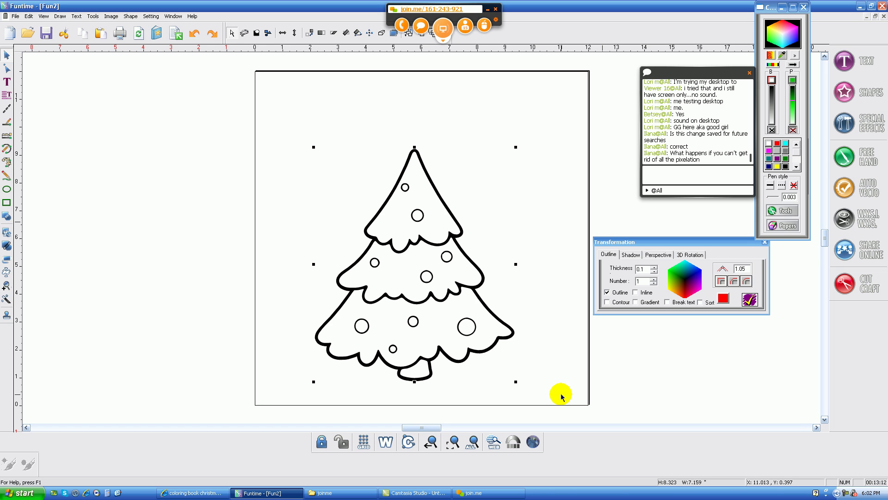
pyautogui.click(786, 167)
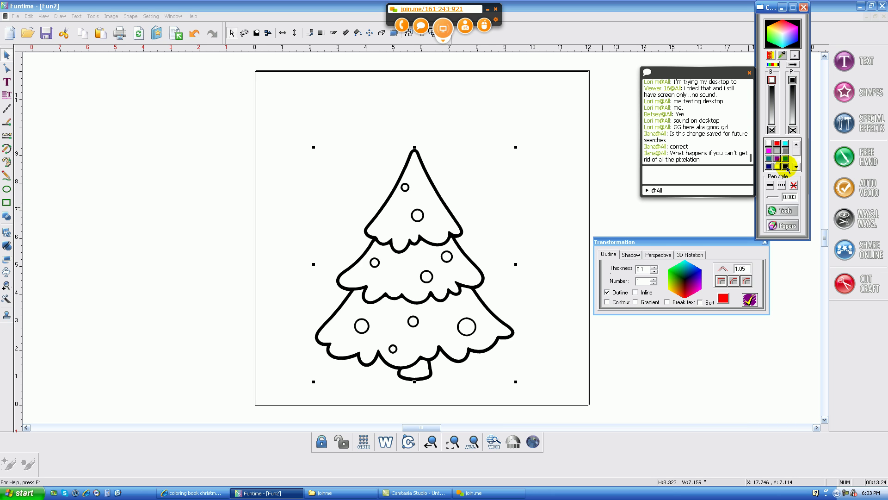
pyautogui.click(549, 179)
# Step: Move the top and middle tiers aside to reveal the backing beneath them, undo both moves, and deselect
pyautogui.moveTo(422, 204); pyautogui.dragTo(318, 145)
pyautogui.click(408, 276)
pyautogui.moveTo(407, 276); pyautogui.dragTo(249, 236)
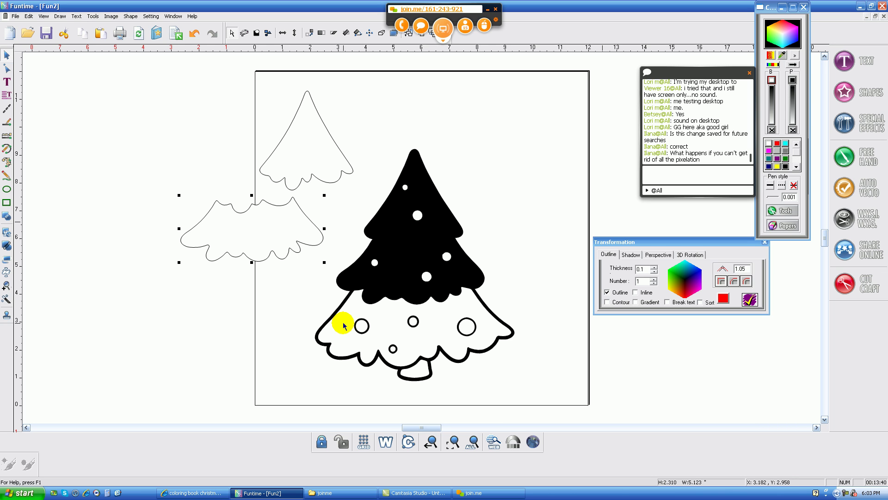
pyautogui.click(194, 35)
pyautogui.click(194, 35)
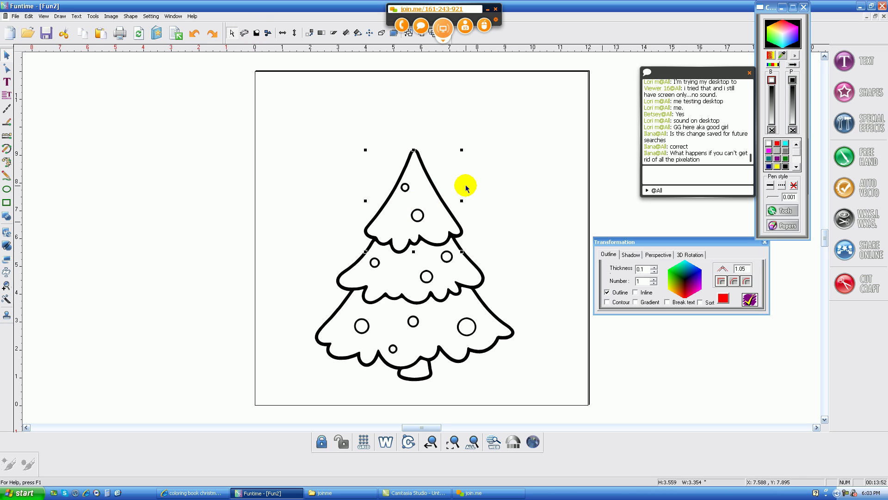
pyautogui.click(509, 157)
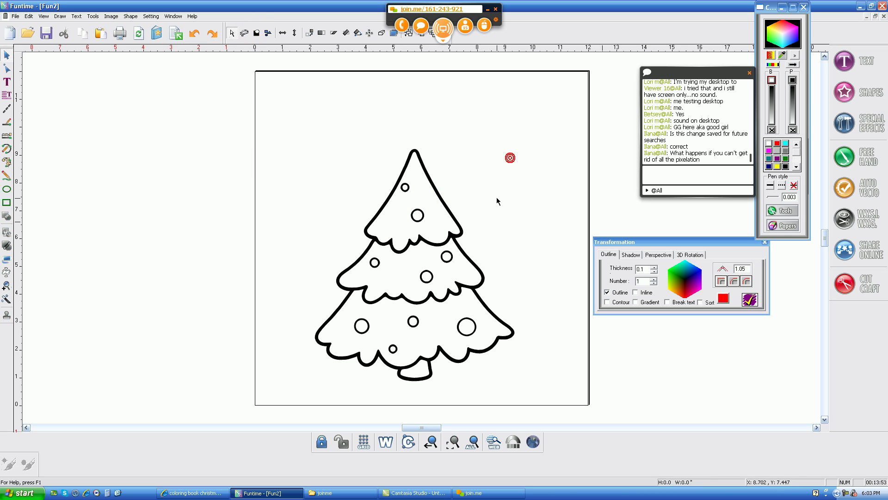
# Step: Select the tree's black backing and set both its fill and edge color to green
pyautogui.click(514, 333)
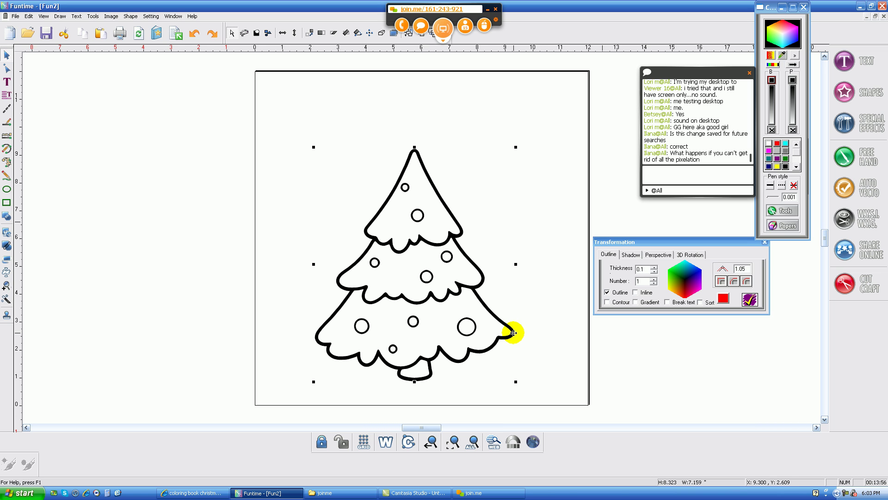
pyautogui.click(785, 158)
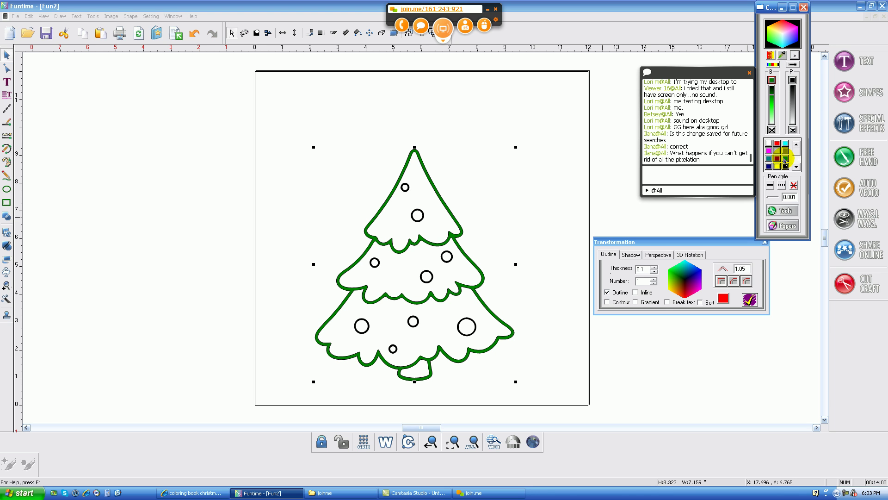
pyautogui.click(792, 81)
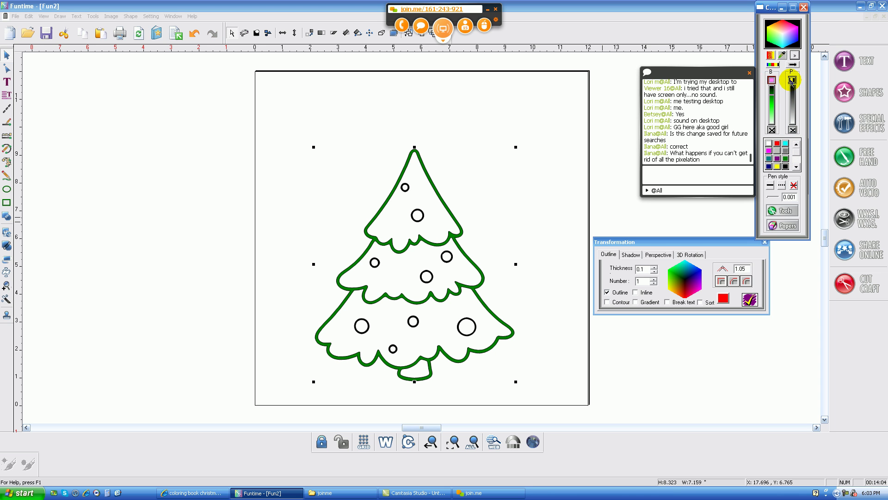
pyautogui.click(792, 81)
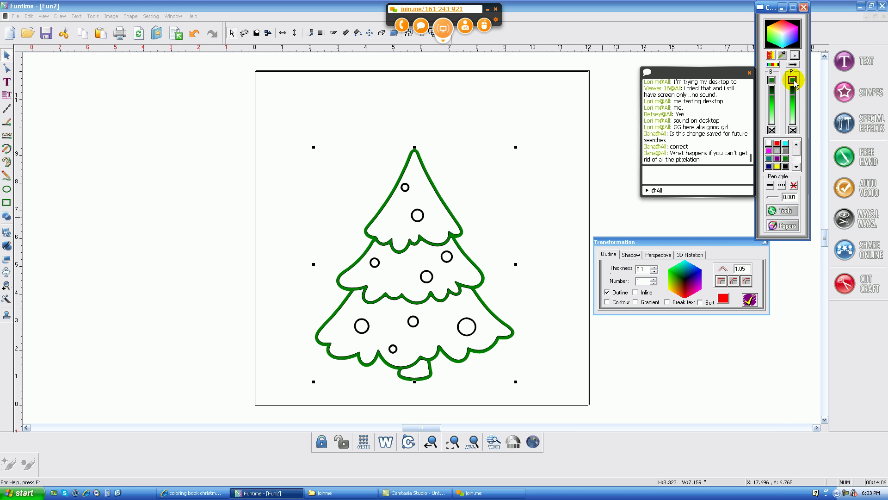
# Step: Preview the green, white and black cutting layers one by one in the cutting control panel, and return to the design
pyautogui.click(866, 282)
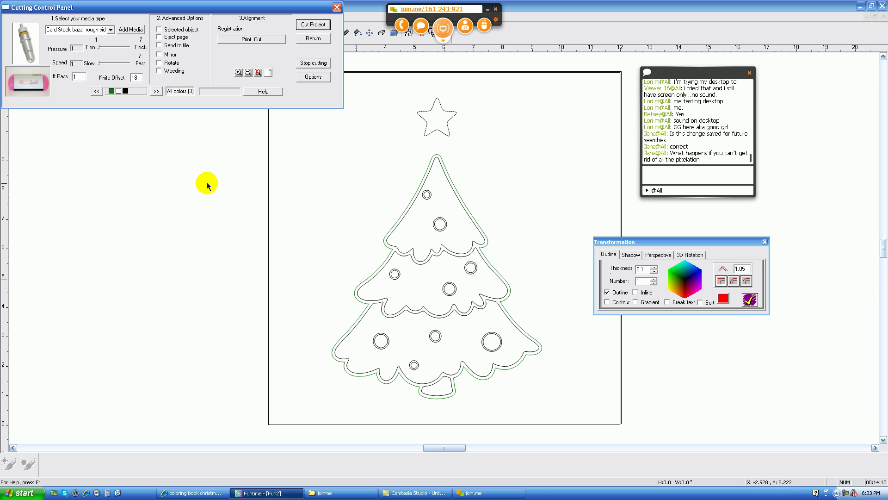
pyautogui.click(119, 90)
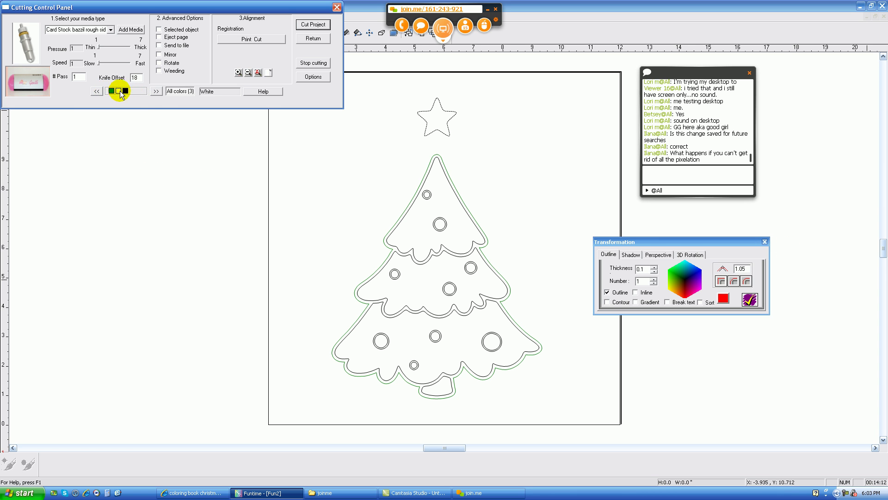
pyautogui.click(111, 90)
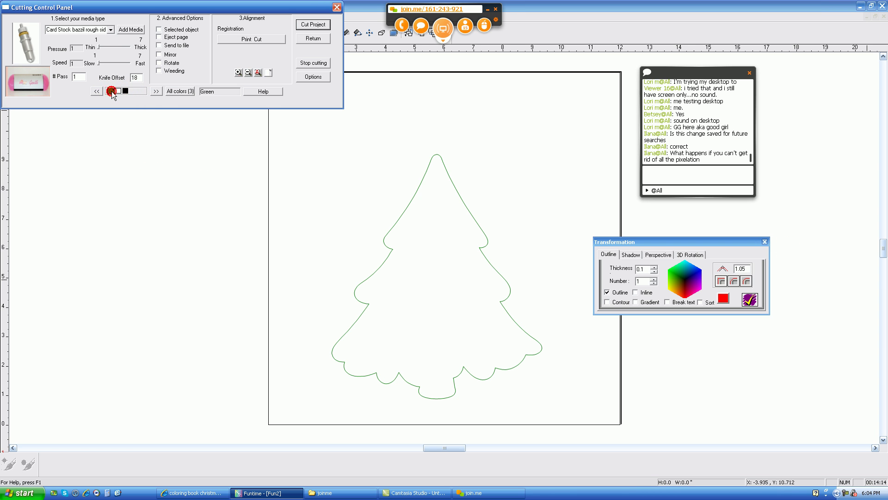
pyautogui.click(119, 91)
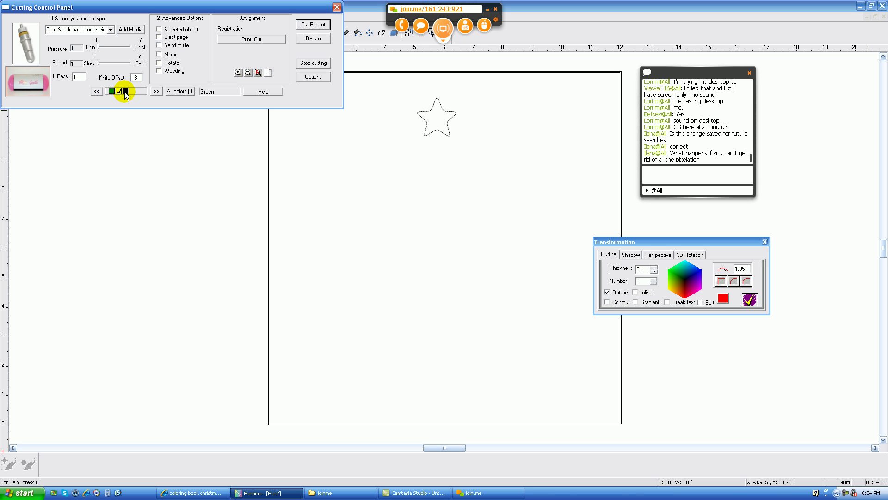
pyautogui.click(125, 91)
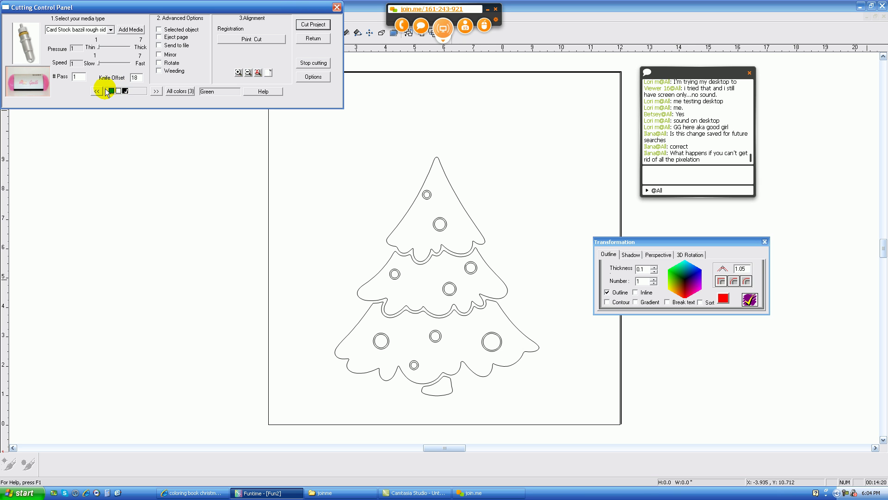
pyautogui.click(112, 91)
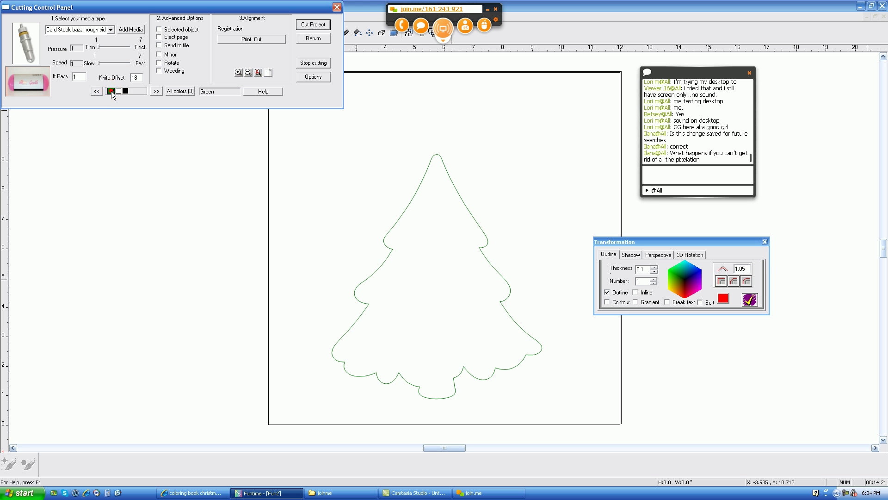
pyautogui.click(313, 38)
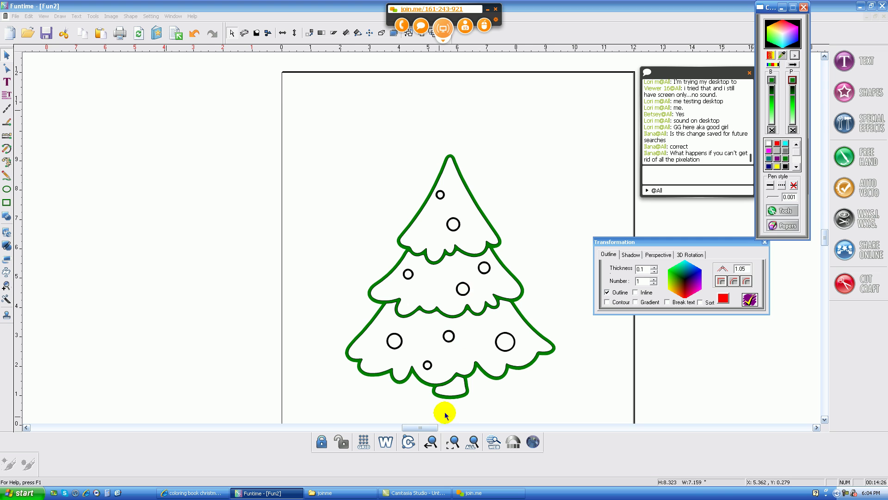
# Step: Reveal the hidden star above the tree, color its fill and edge yellow, and move it down just above the treetop
pyautogui.click(386, 442)
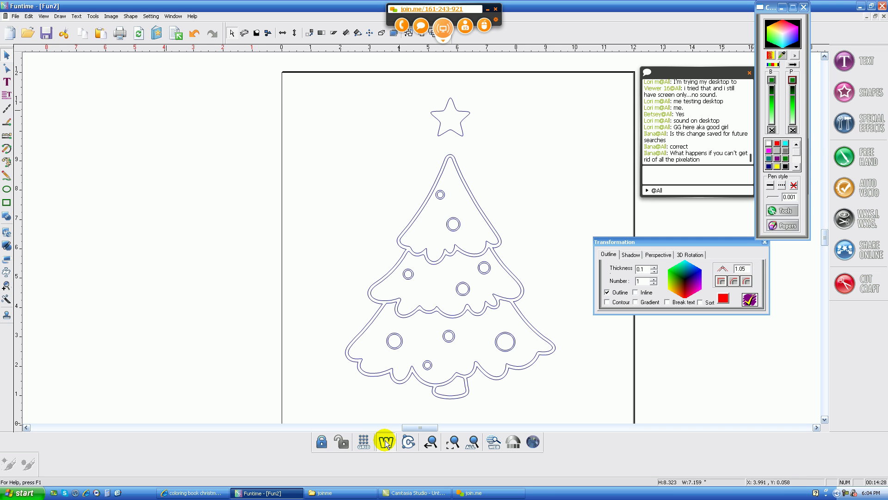
pyautogui.moveTo(404, 78); pyautogui.dragTo(507, 155)
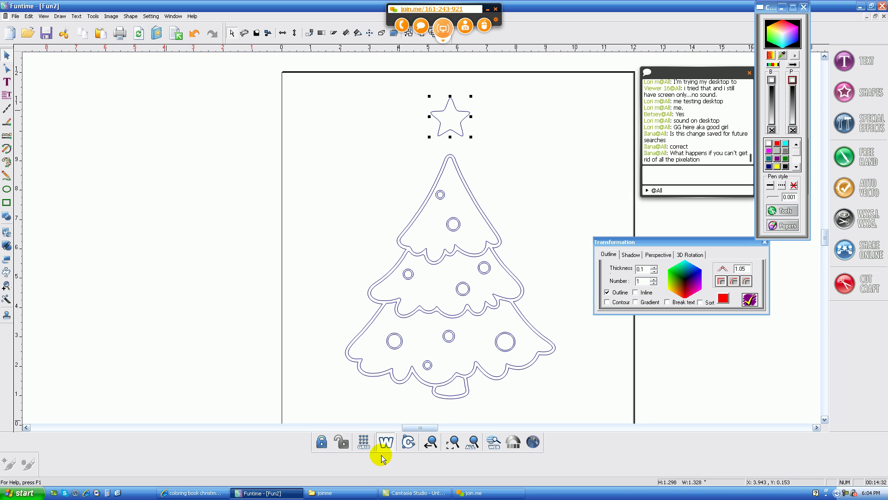
pyautogui.click(779, 169)
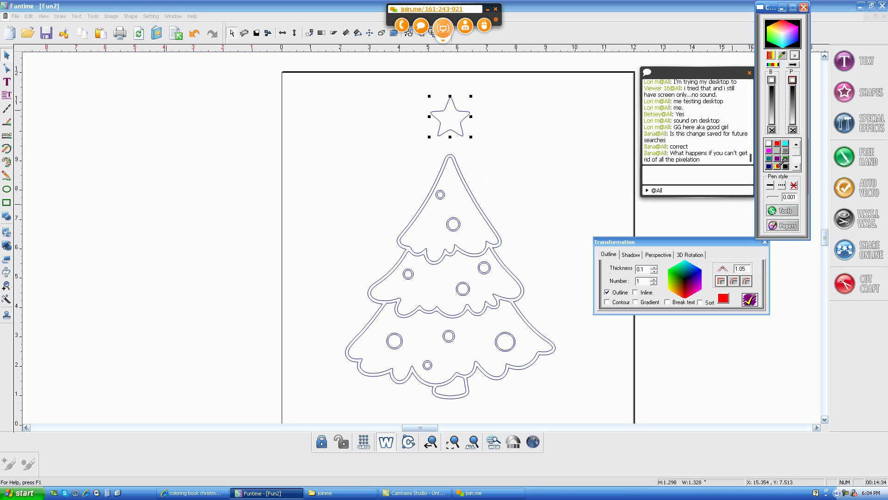
pyautogui.rightClick(779, 169)
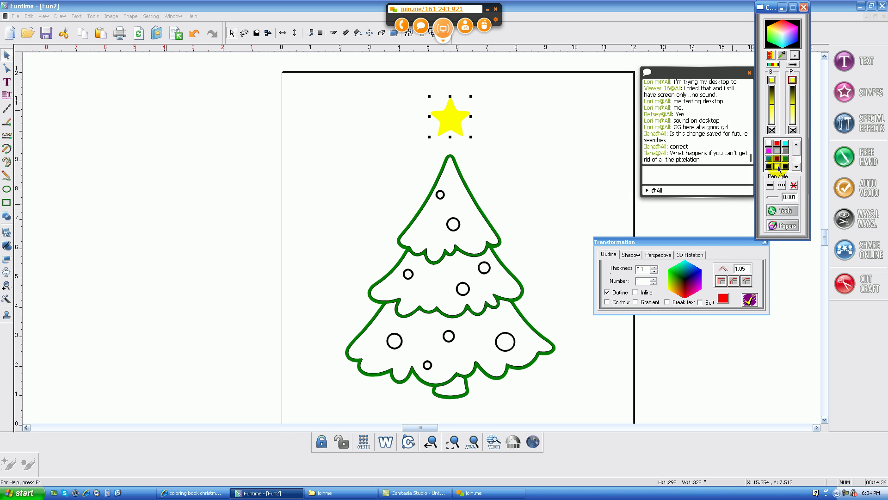
pyautogui.click(578, 192)
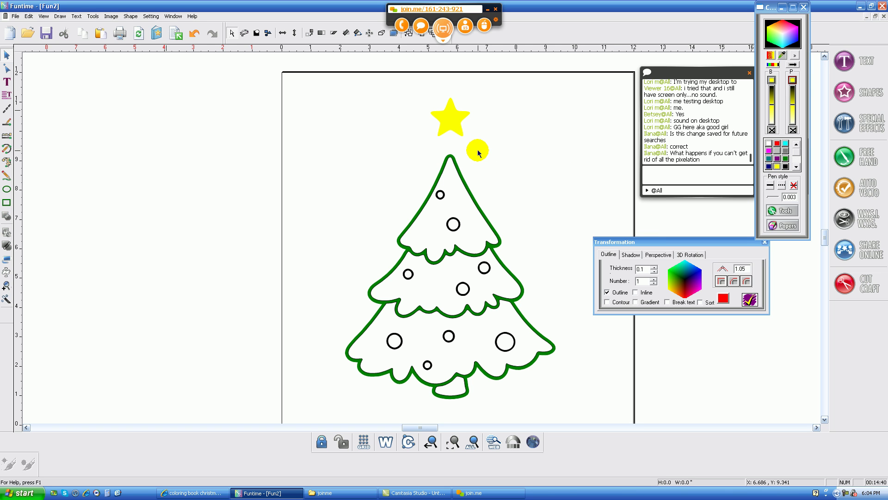
pyautogui.click(458, 125)
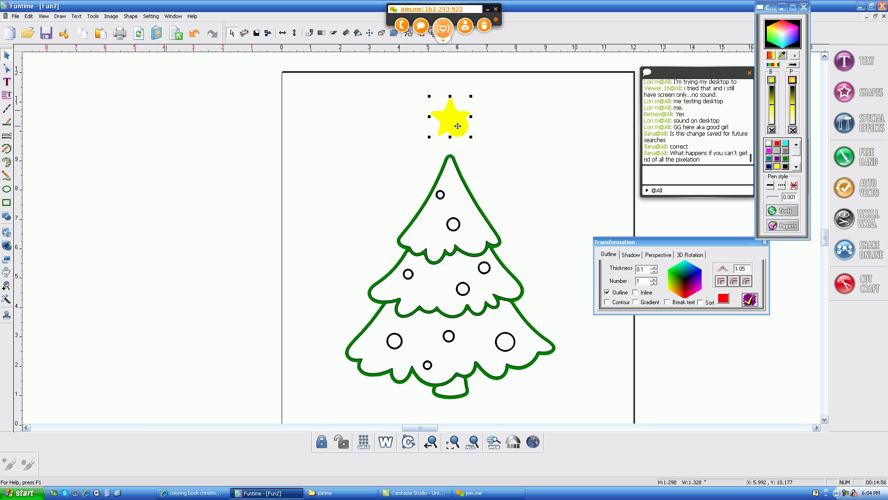
pyautogui.moveTo(457, 126); pyautogui.dragTo(456, 142)
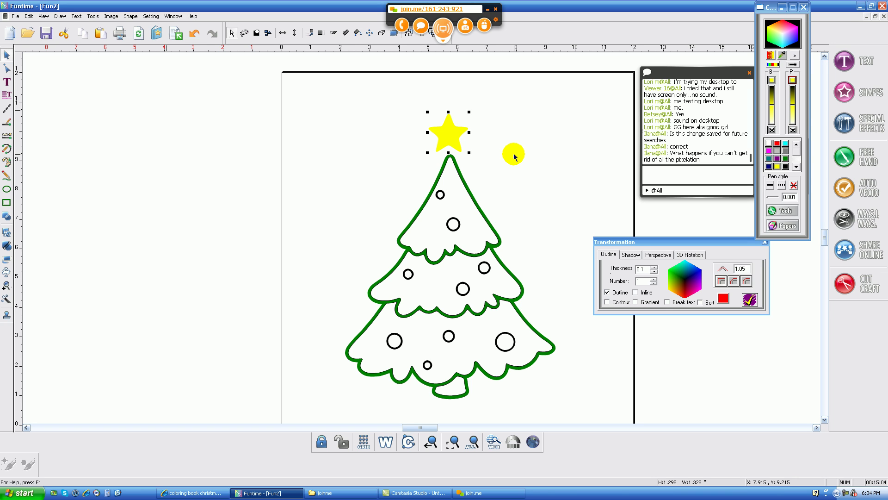
# Step: Try red, magenta, black and green fills on the star, and return its fill to yellow
pyautogui.click(778, 145)
pyautogui.click(769, 151)
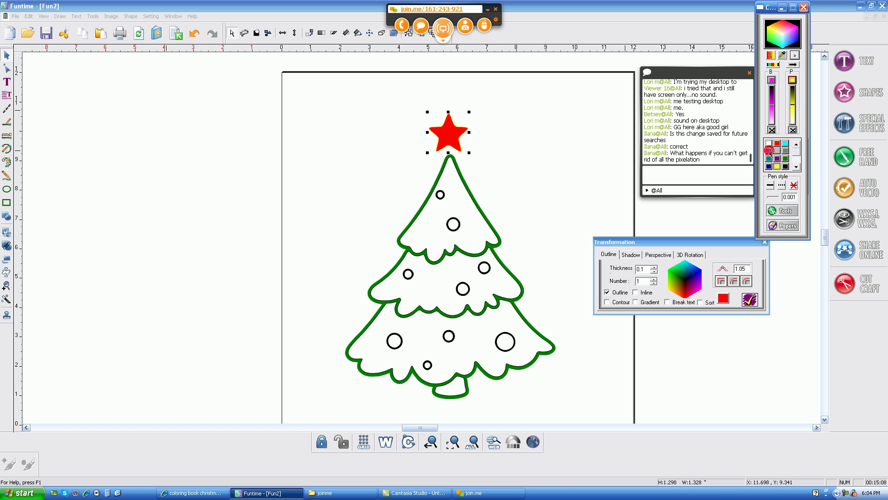
pyautogui.click(786, 166)
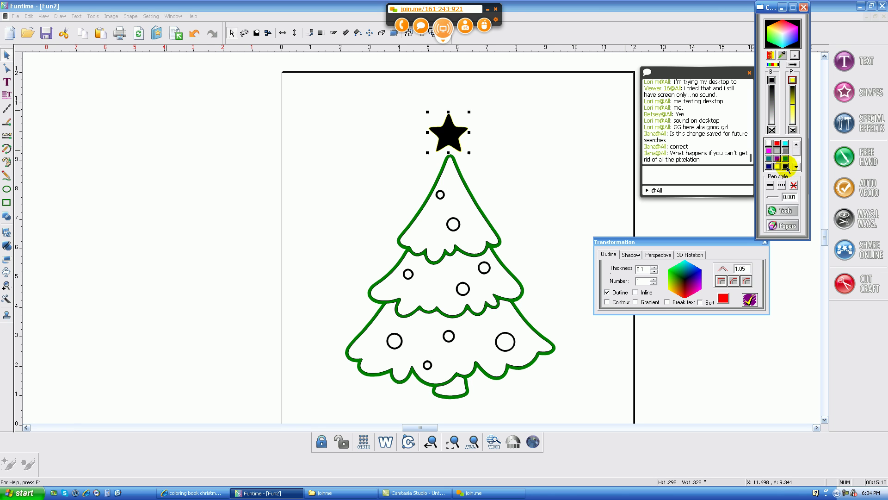
pyautogui.click(787, 159)
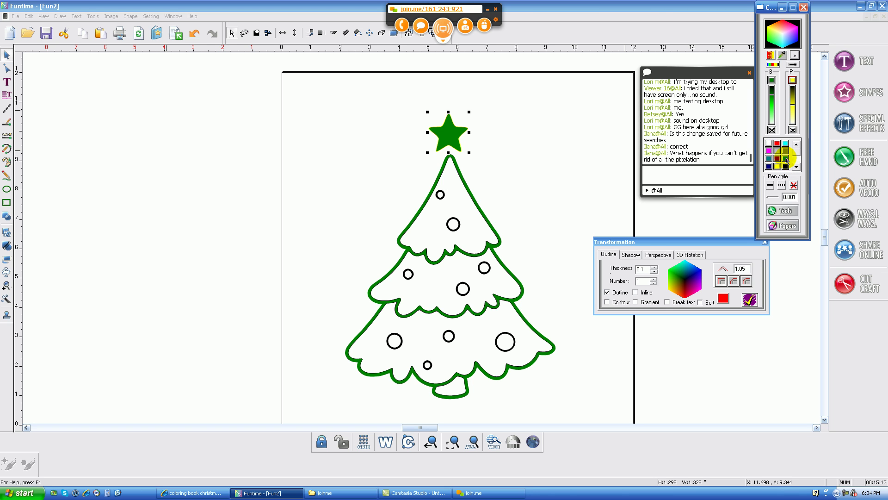
pyautogui.click(778, 167)
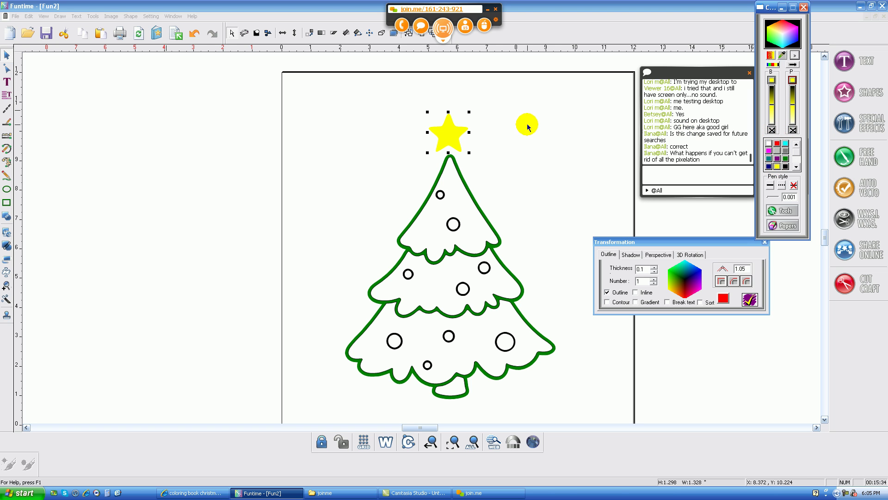
# Step: Fill the top tree tier with green, lighten the shade to bright light green, and apply a matching edge color
pyautogui.click(459, 202)
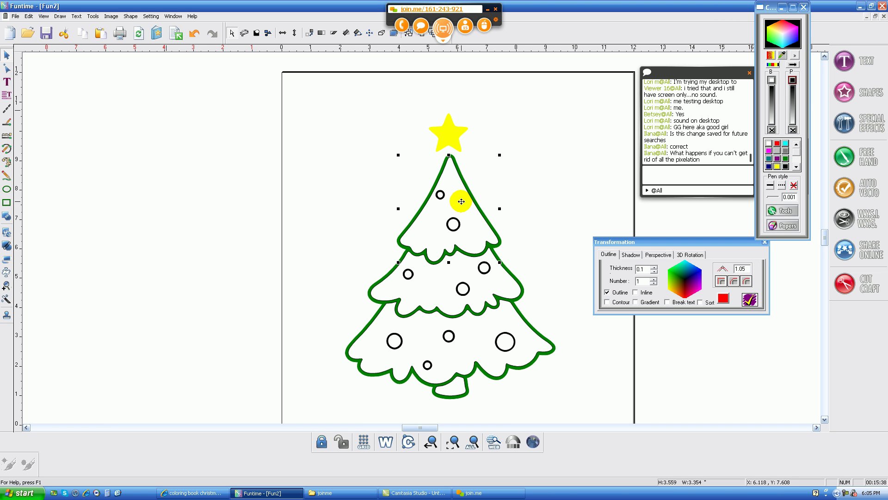
pyautogui.click(786, 159)
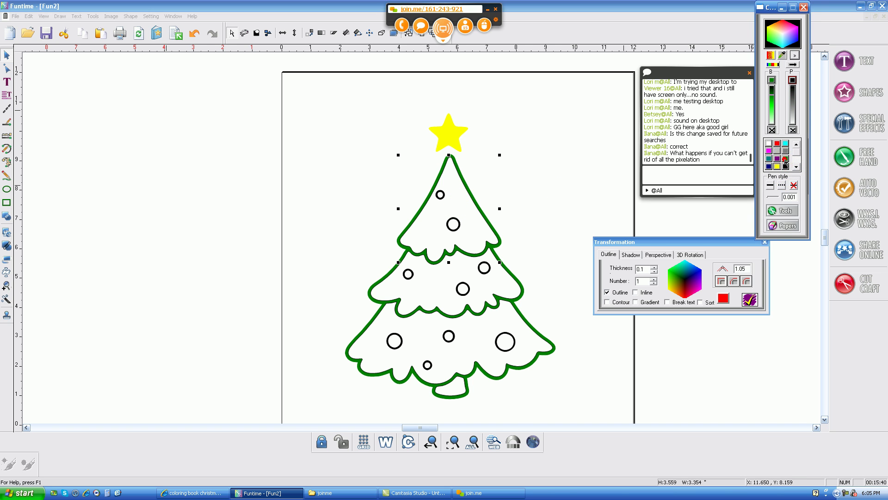
pyautogui.moveTo(777, 99); pyautogui.dragTo(776, 106)
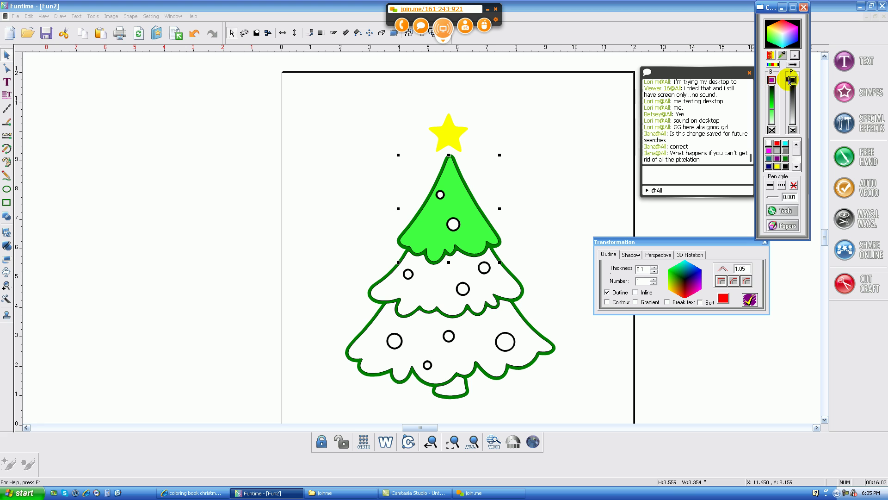
pyautogui.click(792, 81)
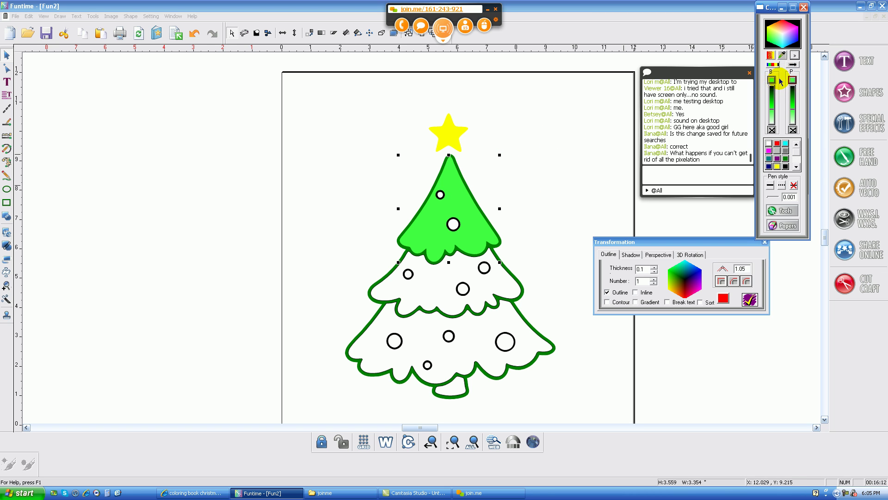
# Step: Select the star and all tree pieces together and remove their fill color
pyautogui.moveTo(341, 88); pyautogui.dragTo(609, 420)
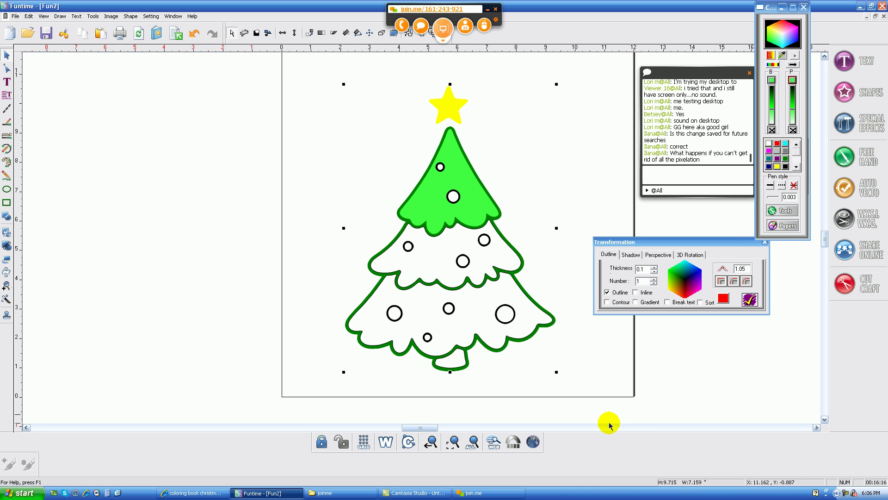
pyautogui.click(772, 130)
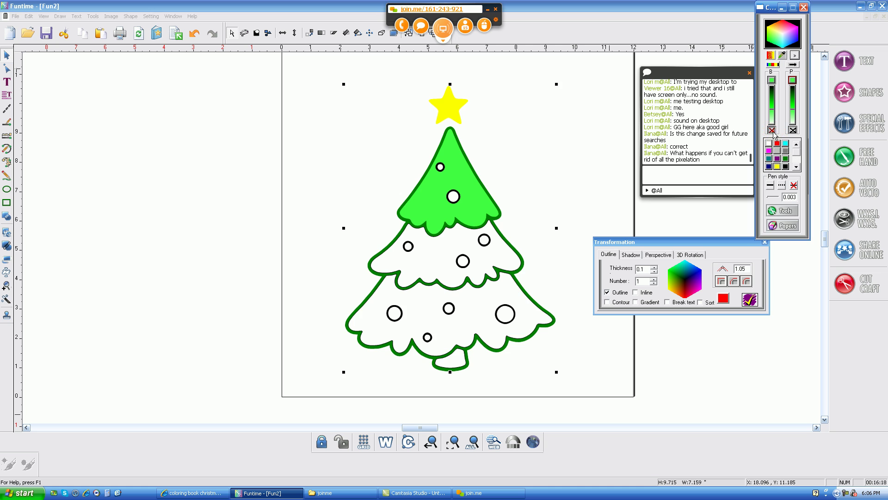
# Step: Preview the dark green, yellow, light green and black cutting layers one by one in the cutting control panel, and return to the design
pyautogui.click(870, 283)
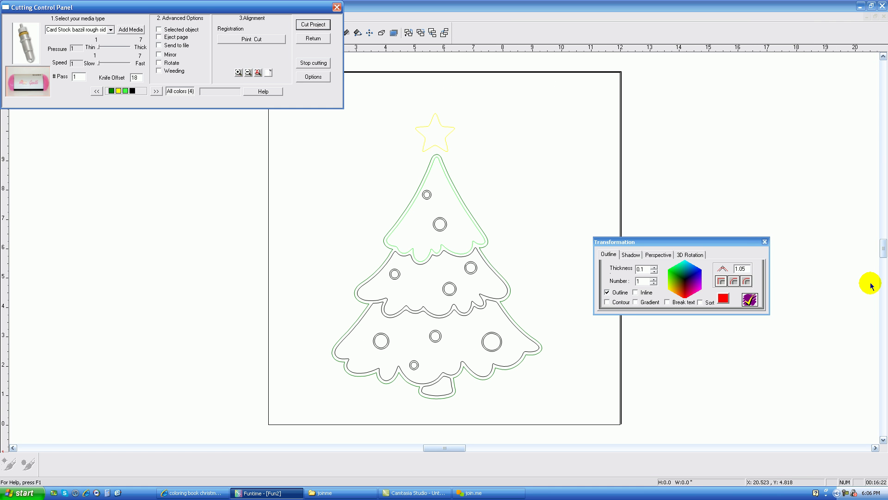
pyautogui.click(111, 91)
pyautogui.click(118, 91)
pyautogui.click(124, 91)
pyautogui.click(132, 91)
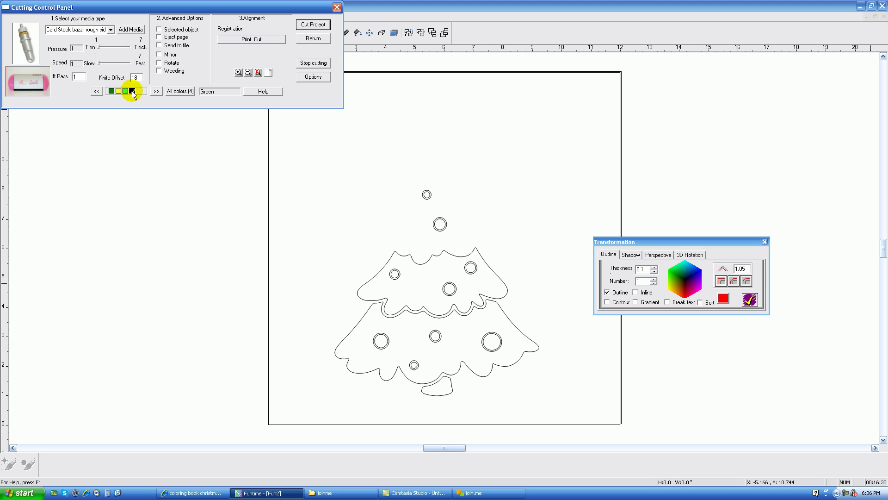
pyautogui.click(111, 91)
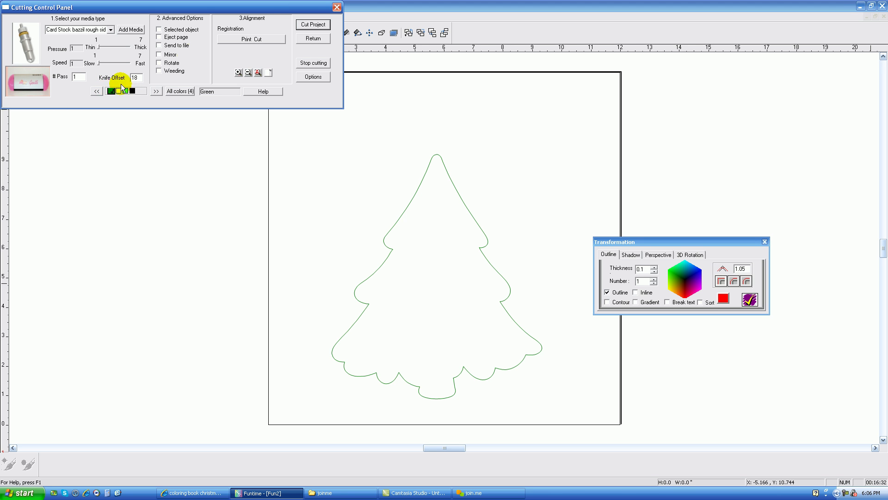
pyautogui.click(313, 40)
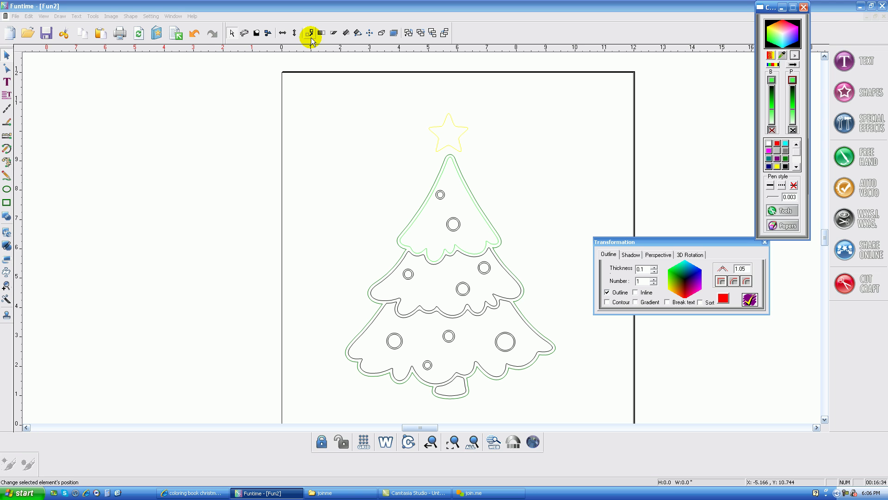
# Step: Select the tree's outer backing outline, turn its fill back on, and set the fill to dark green
pyautogui.click(556, 351)
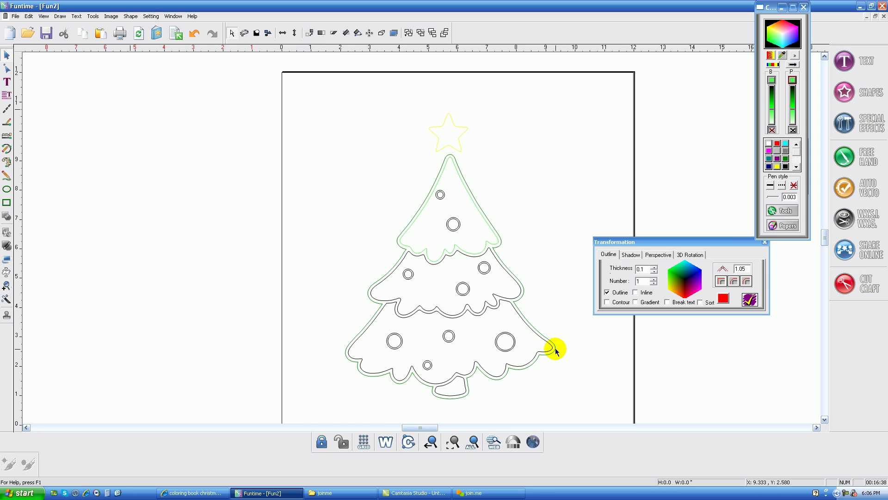
pyautogui.click(555, 350)
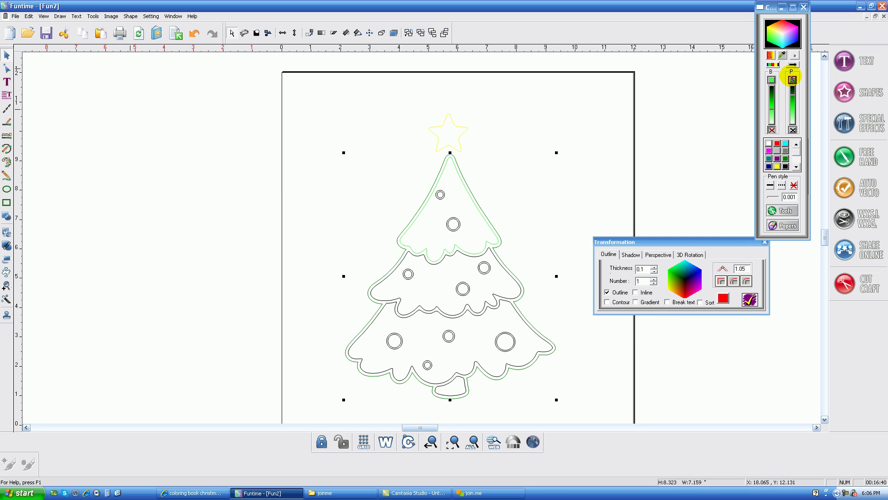
pyautogui.click(771, 130)
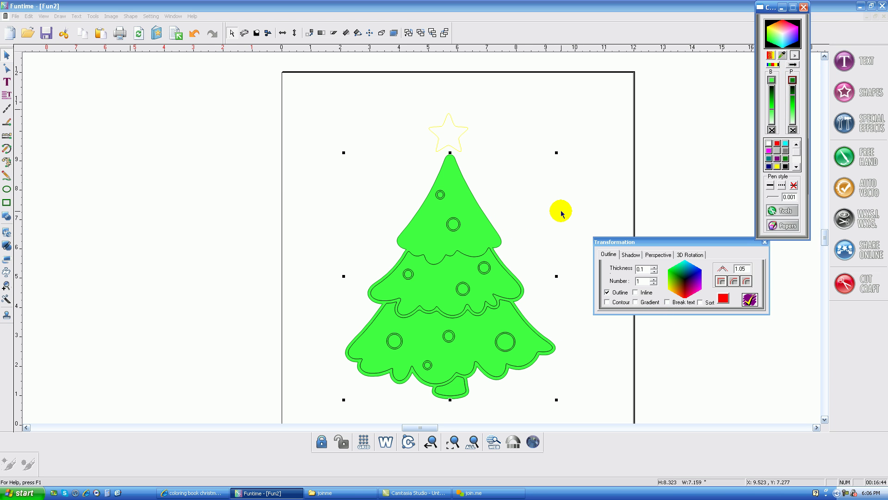
pyautogui.click(786, 159)
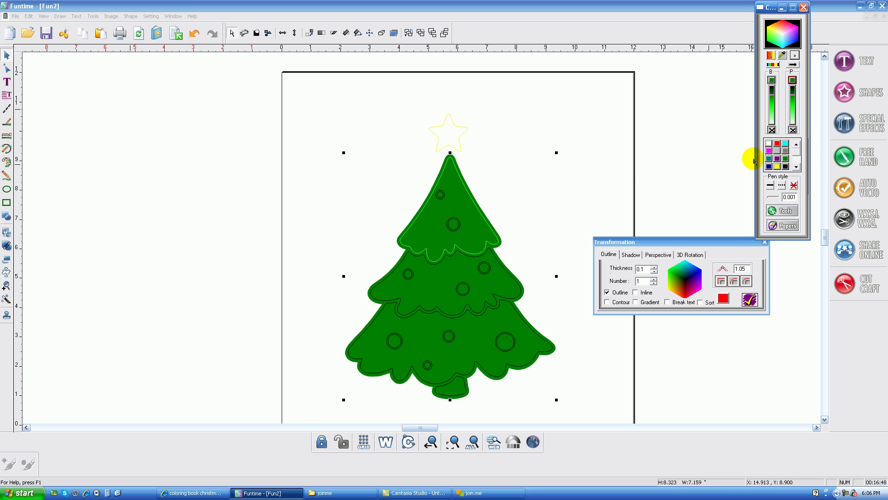
# Step: Restore the light green fill on the top tier and the yellow fill on the star
pyautogui.click(453, 195)
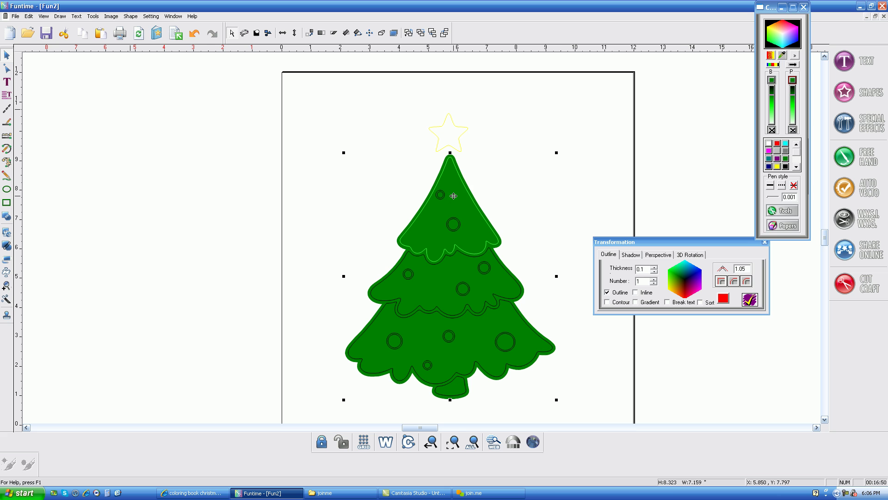
pyautogui.click(470, 189)
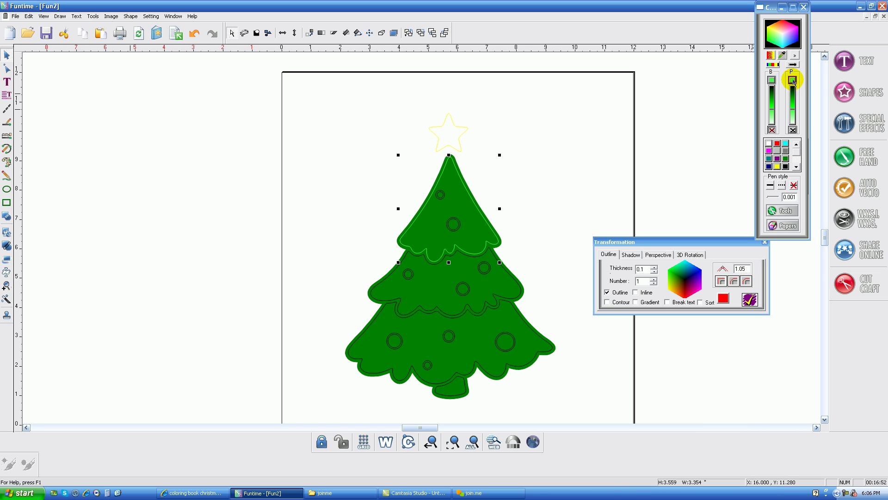
pyautogui.click(773, 81)
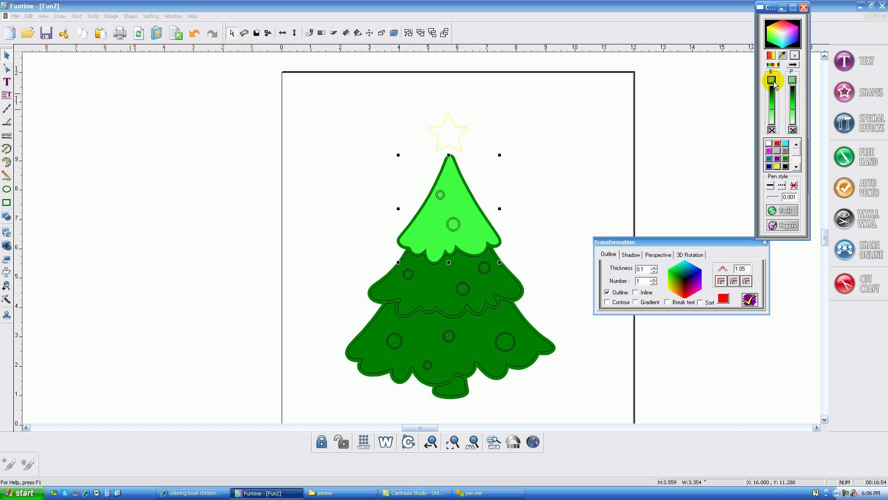
pyautogui.click(440, 133)
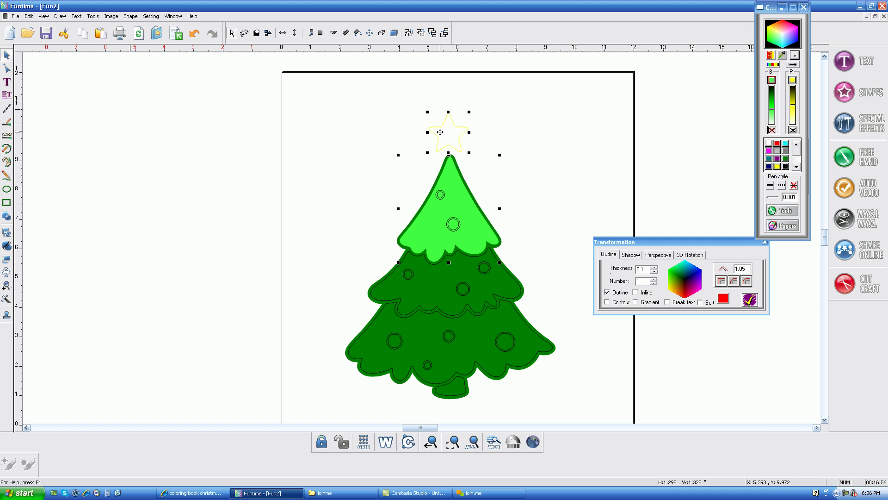
pyautogui.click(778, 167)
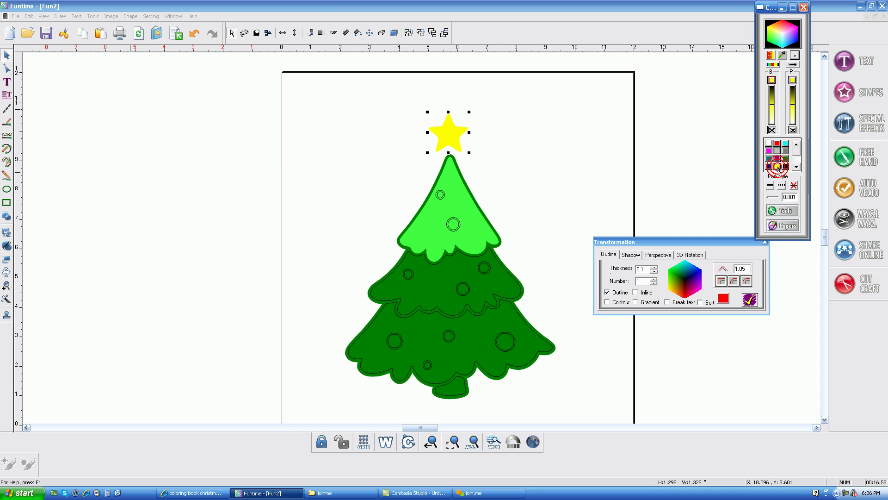
# Step: Select the middle tree tier and set both its fill and edge color to light green
pyautogui.click(364, 141)
pyautogui.click(424, 286)
pyautogui.click(623, 187)
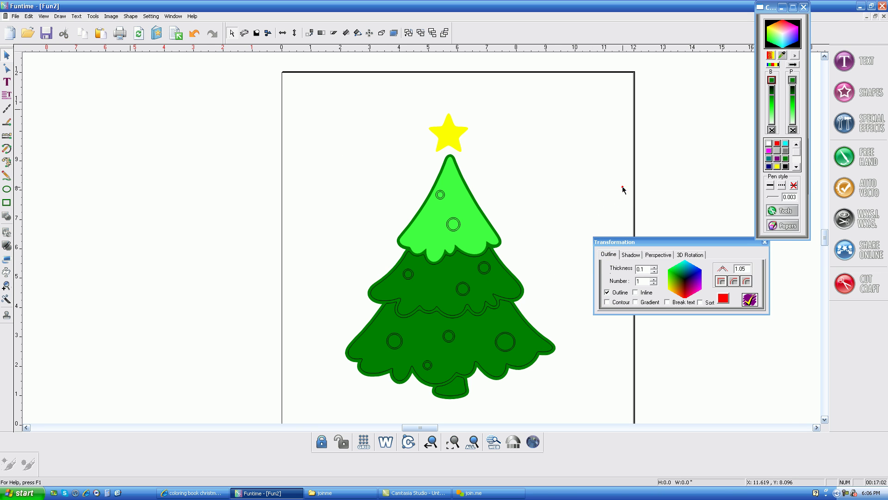
pyautogui.click(507, 277)
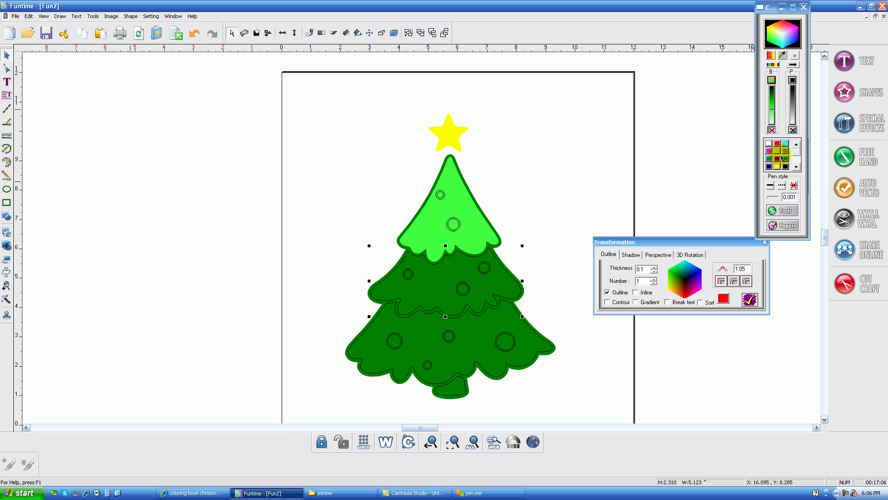
pyautogui.click(772, 111)
pyautogui.click(771, 81)
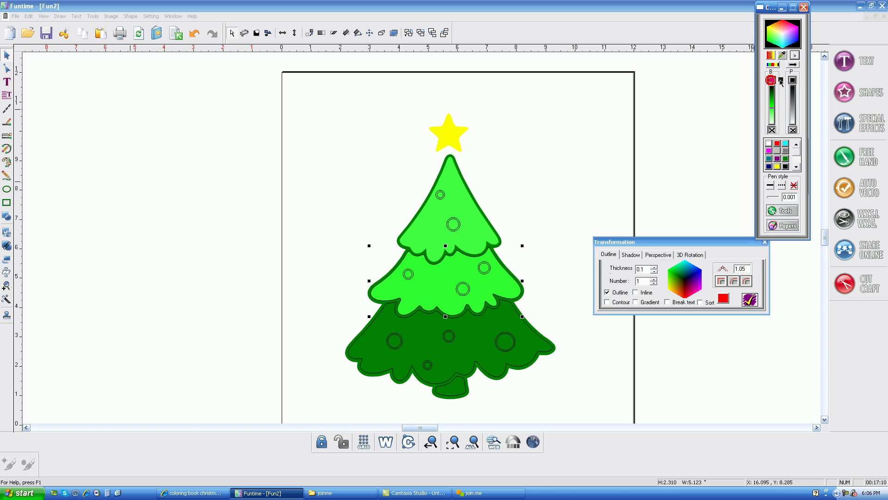
pyautogui.click(792, 80)
# Step: Select the tree's dark green backing, brighten its fill to a lighter green, and apply a matching edge color
pyautogui.click(540, 337)
pyautogui.click(511, 330)
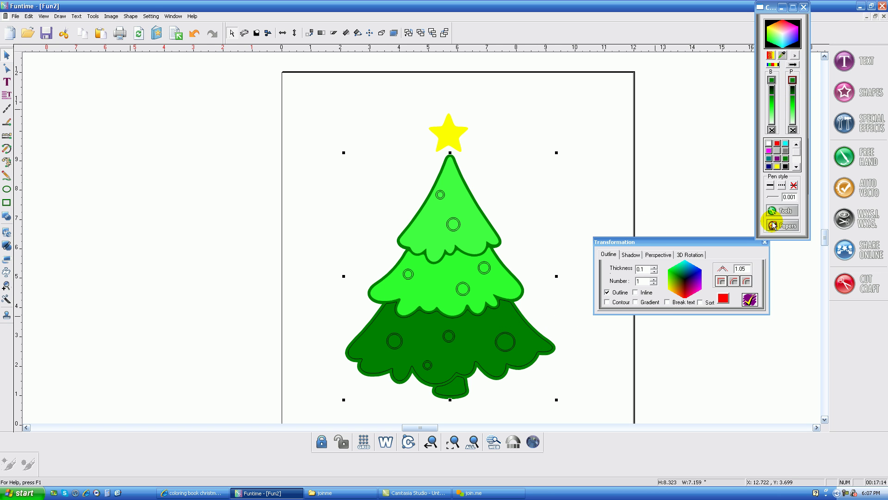
pyautogui.moveTo(776, 106); pyautogui.dragTo(775, 85)
pyautogui.click(793, 80)
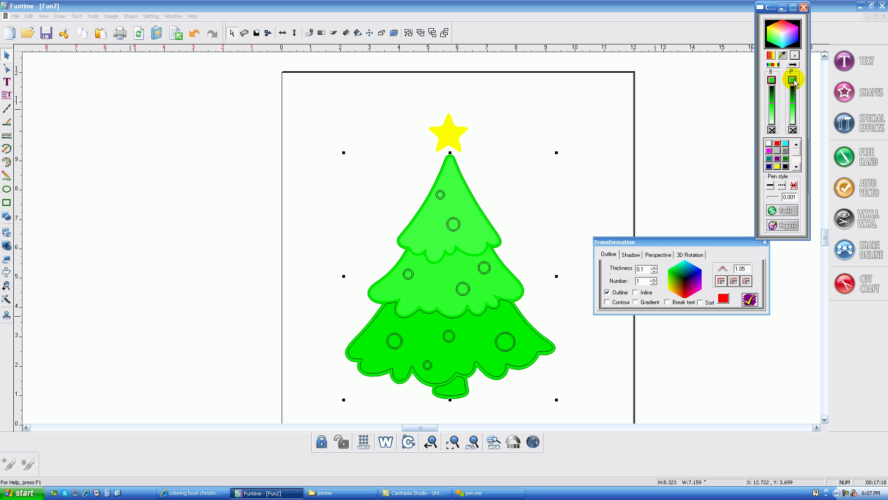
# Step: Undo the backing's last color changes, switch to the christmas tree coloring page document, and select the finished colored tree
pyautogui.click(194, 34)
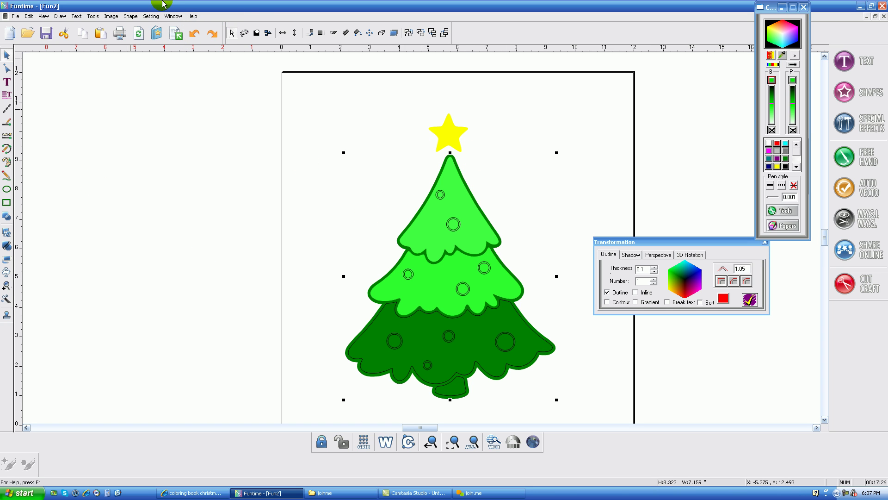
pyautogui.click(172, 17)
pyautogui.click(180, 86)
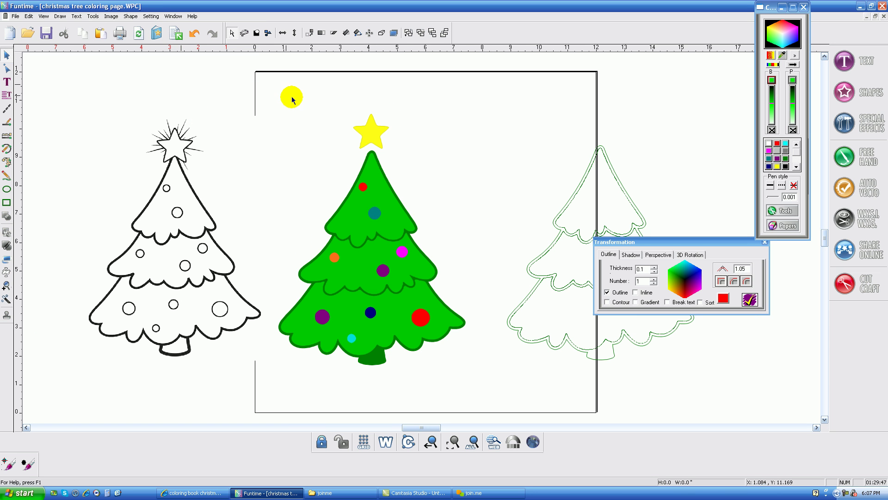
pyautogui.click(372, 255)
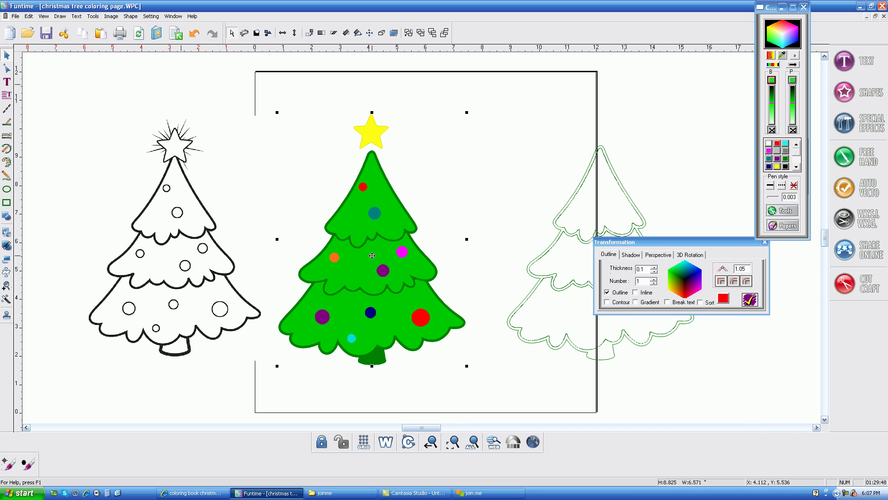
pyautogui.click(451, 442)
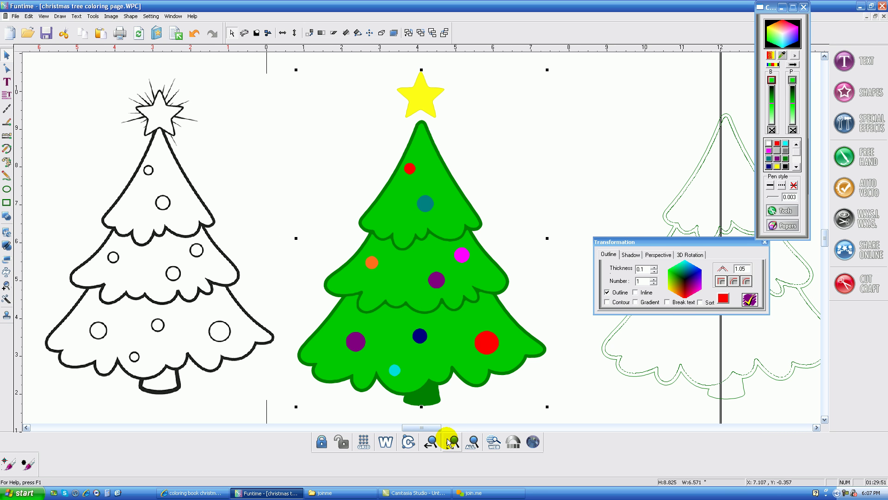
# Step: Open the cutting setup for the design and turn off the warning about images that cannot be cut
pyautogui.click(867, 283)
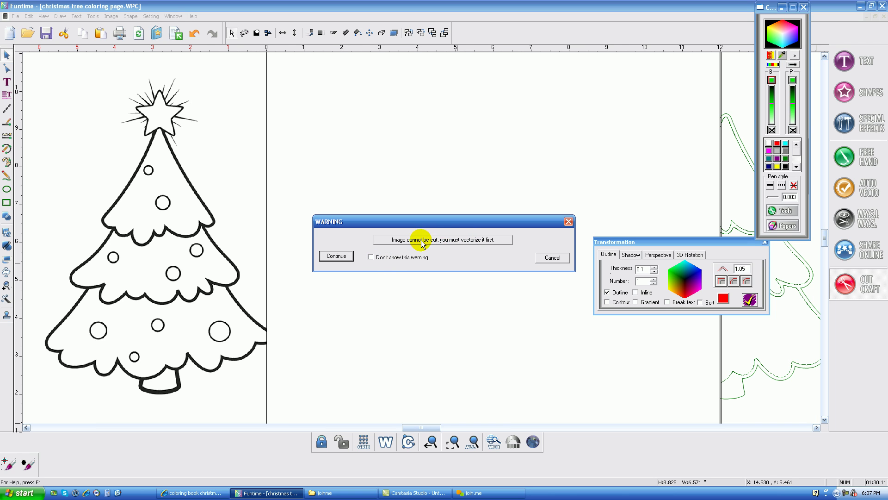
pyautogui.click(370, 257)
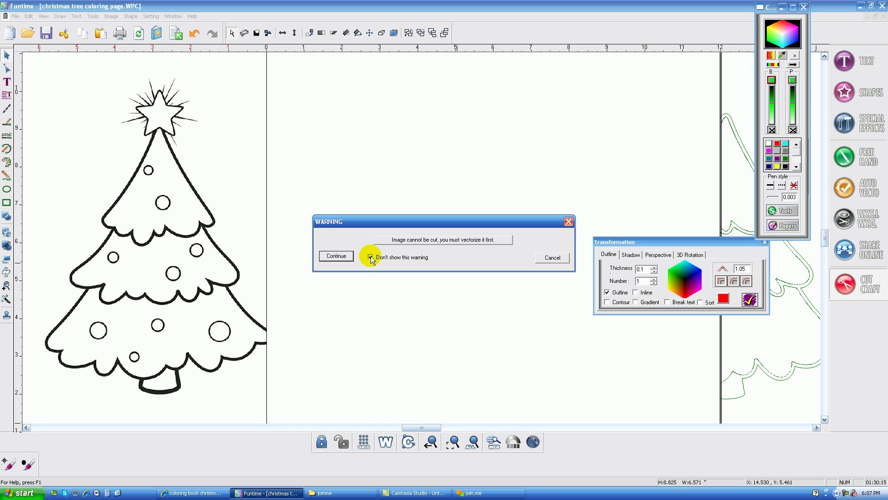
pyautogui.click(336, 256)
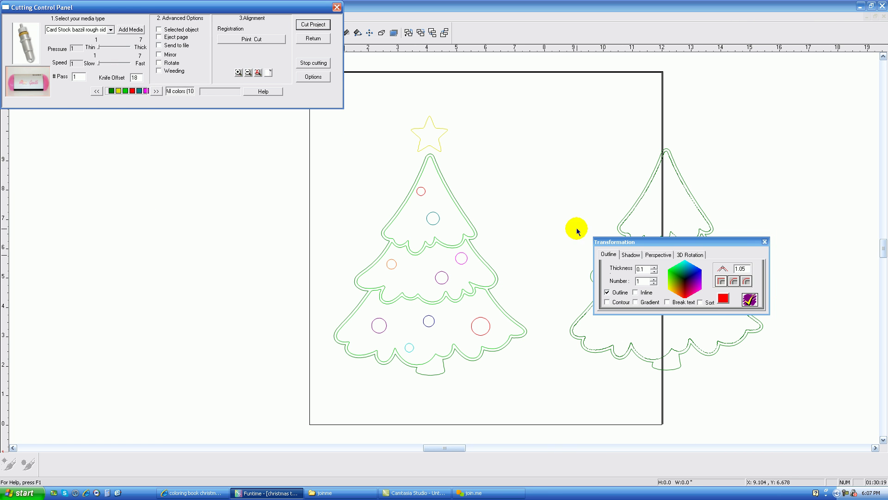
# Step: Move the Transformation palette aside and delete the dashed outline tree from the cutting preview
pyautogui.moveTo(653, 244); pyautogui.dragTo(804, 223)
pyautogui.moveTo(535, 95); pyautogui.dragTo(843, 413)
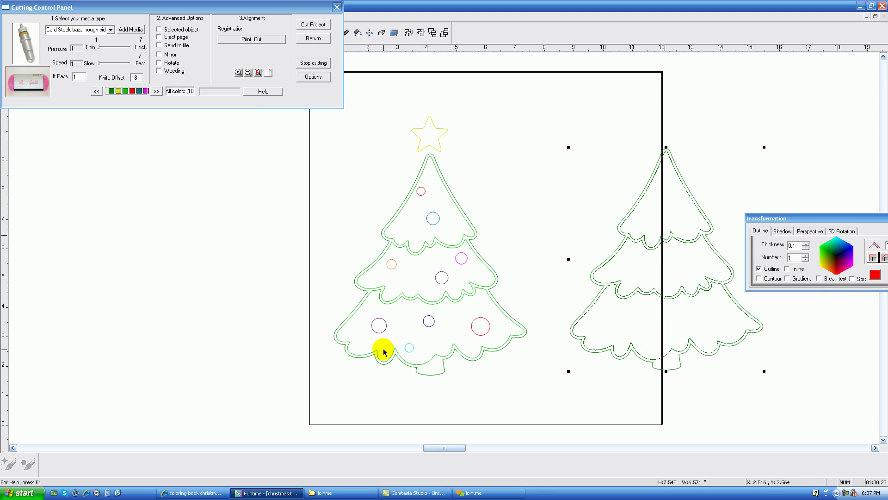
pyautogui.press('Delete')
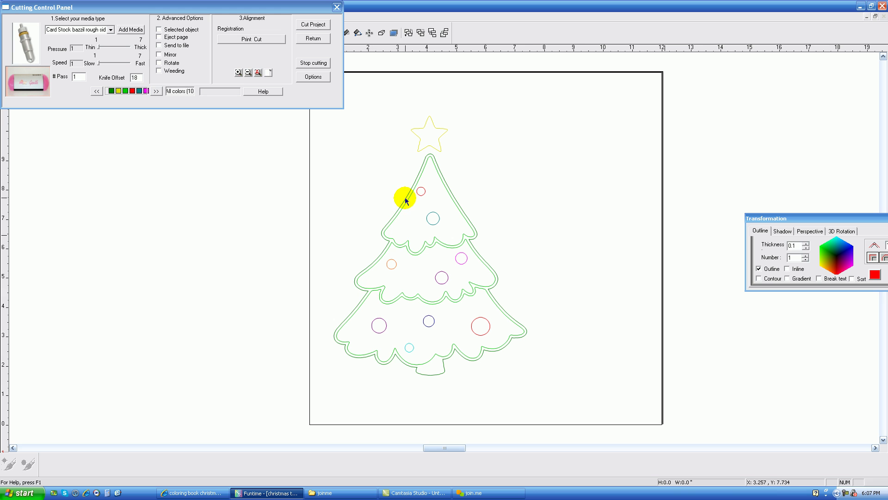
# Step: Isolate the dark green layer in the cutting preview to examine the tree's backing outline
pyautogui.click(111, 91)
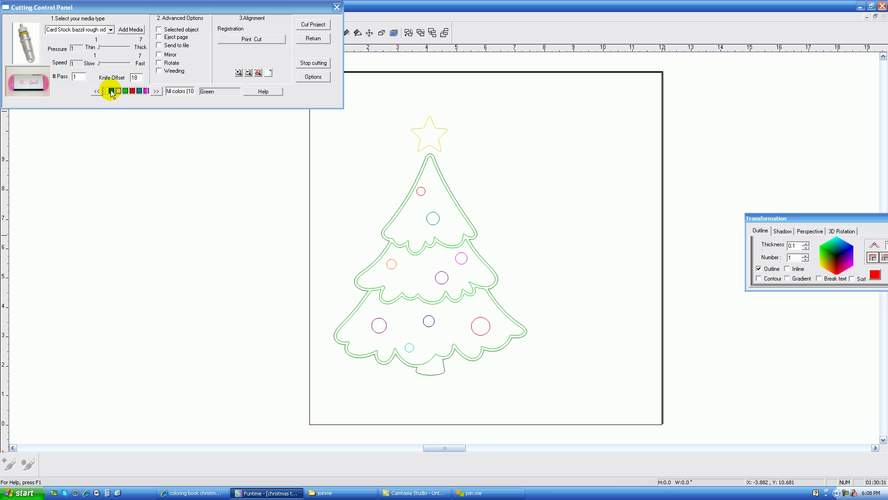
pyautogui.click(111, 91)
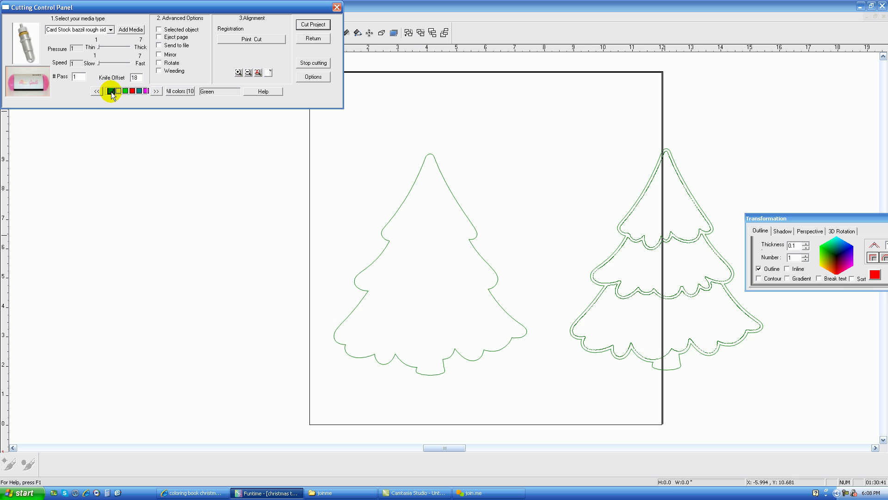
pyautogui.click(111, 91)
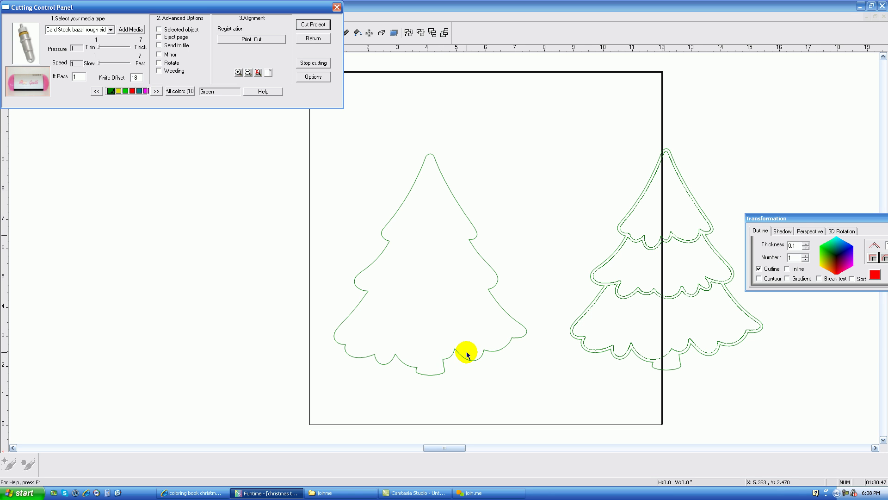
# Step: Isolate the yellow layer in the cutting preview and move the star to the page's bottom-right corner
pyautogui.click(119, 91)
pyautogui.click(119, 91)
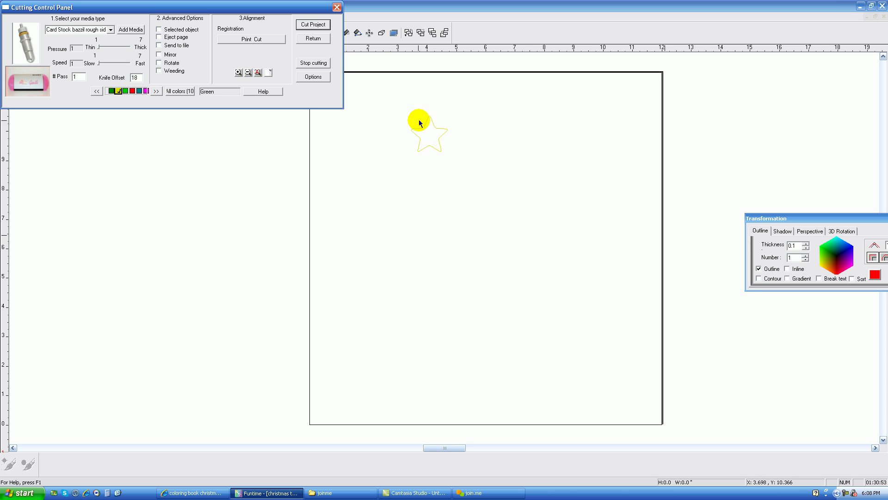
pyautogui.moveTo(395, 99); pyautogui.dragTo(479, 174)
pyautogui.moveTo(447, 148); pyautogui.dragTo(634, 397)
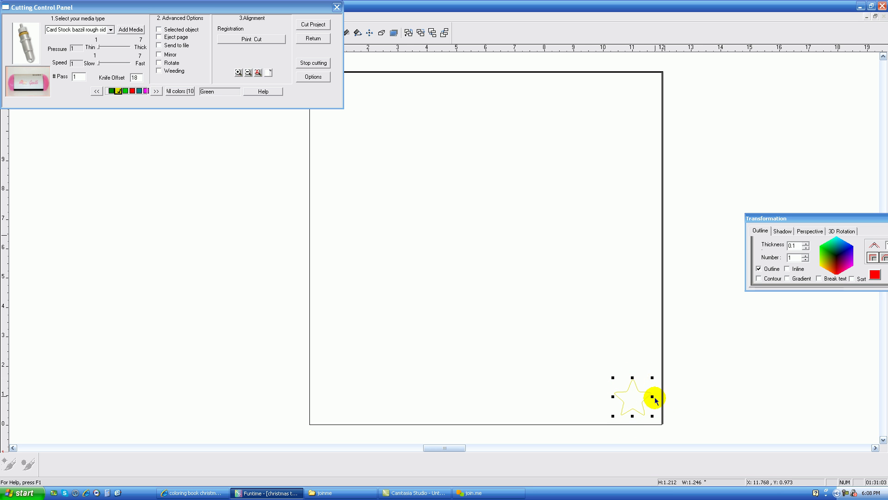
# Step: Isolate the light green layer in the cutting preview and move the three tree tiers toward the page's bottom-right corner
pyautogui.click(125, 91)
pyautogui.click(124, 90)
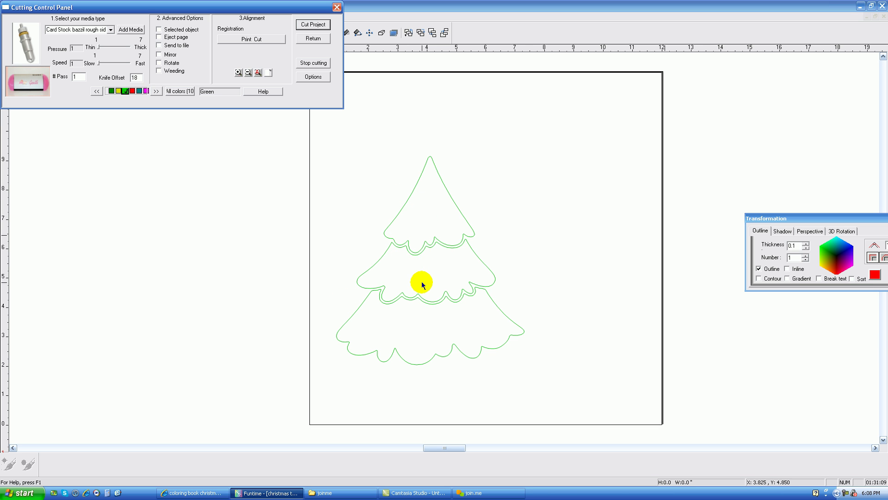
pyautogui.moveTo(326, 118); pyautogui.dragTo(595, 393)
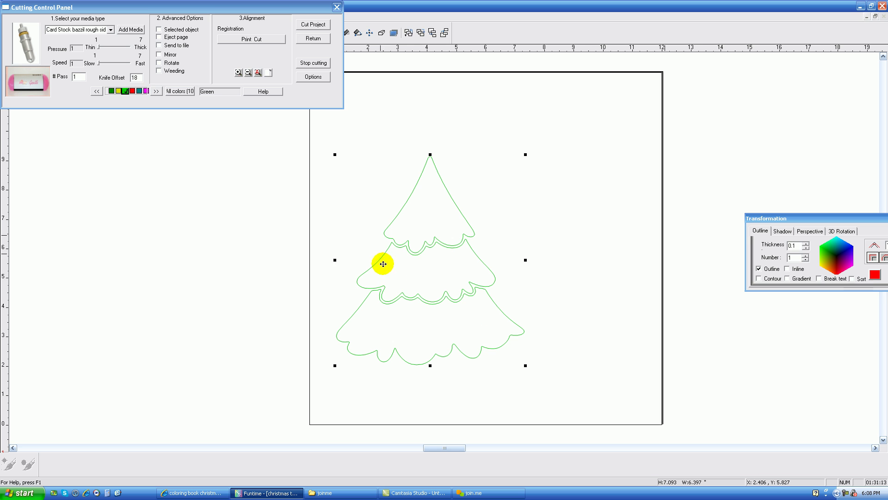
pyautogui.moveTo(395, 265); pyautogui.dragTo(519, 312)
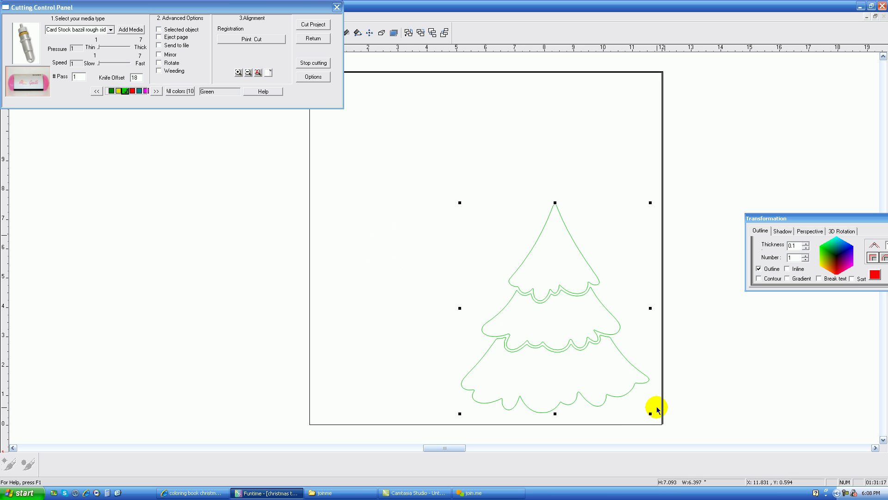
# Step: Preview the red, teal, magenta and orange ornament layers one at a time, and return to the design
pyautogui.click(132, 90)
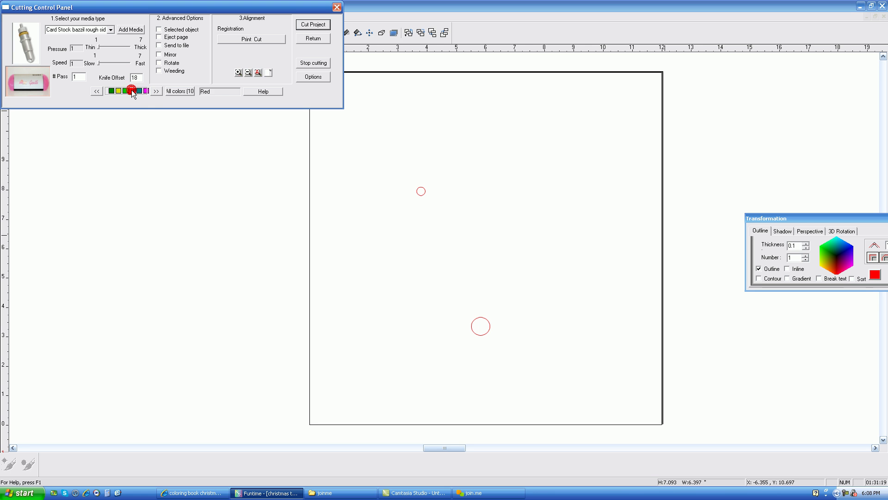
pyautogui.click(139, 91)
pyautogui.click(145, 91)
pyautogui.click(155, 91)
pyautogui.click(146, 91)
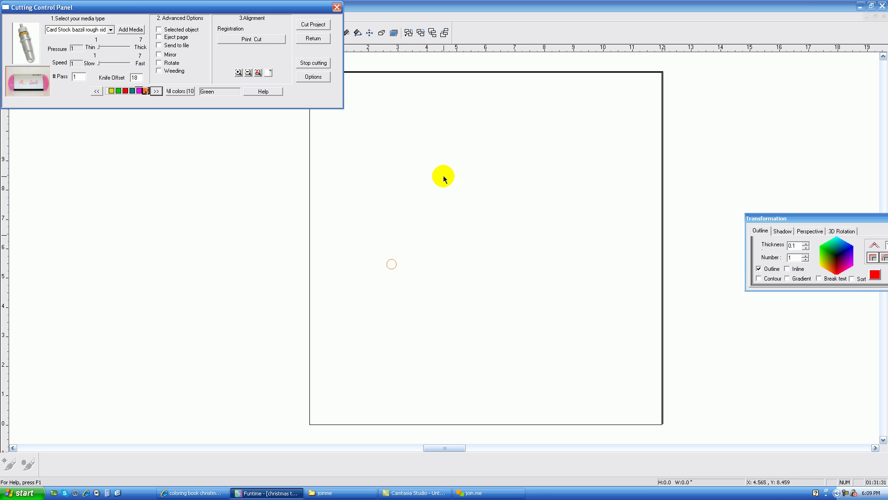
pyautogui.click(320, 38)
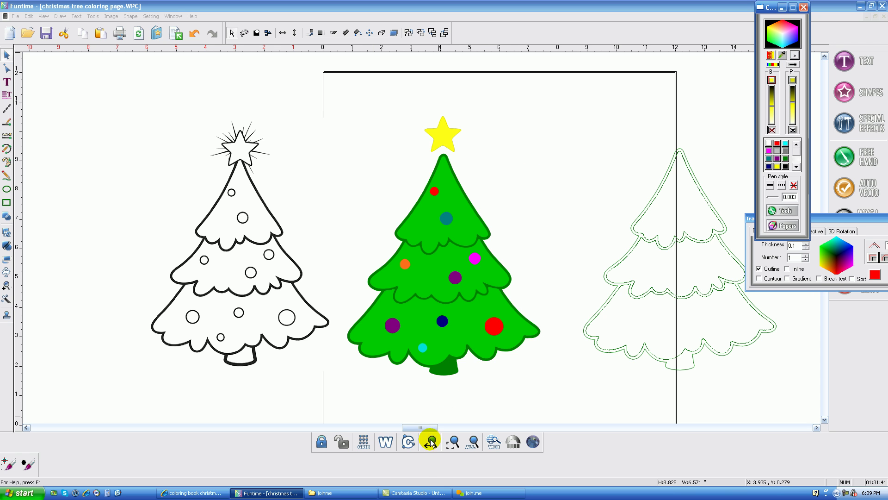
# Step: Move the dashed outline tree off the page into the empty space to its right
pyautogui.moveTo(420, 428); pyautogui.dragTo(433, 426)
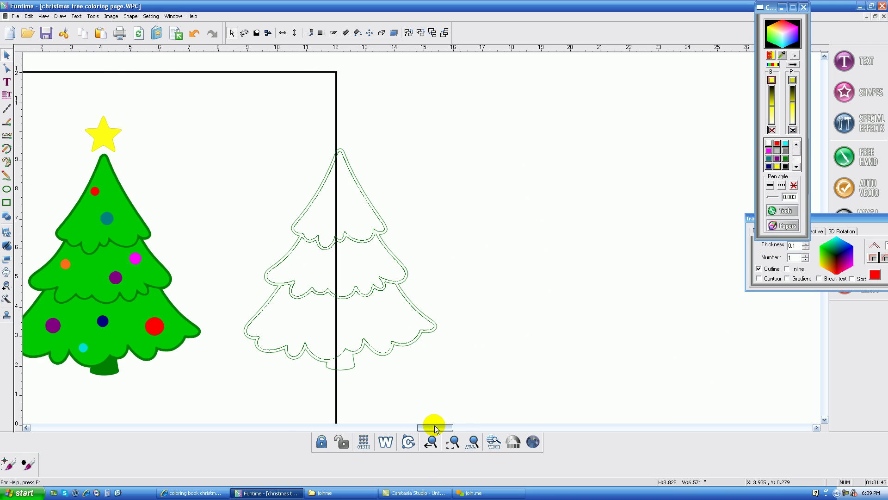
pyautogui.moveTo(218, 90); pyautogui.dragTo(444, 398)
pyautogui.moveTo(328, 275); pyautogui.dragTo(476, 257)
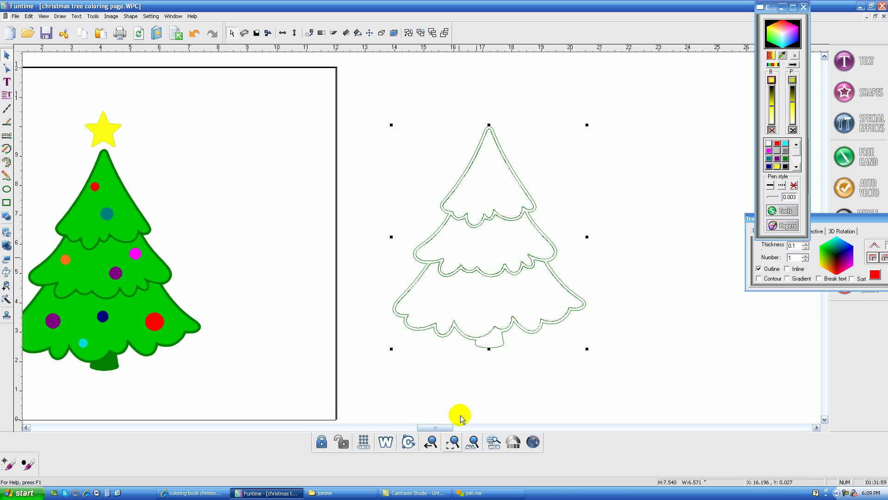
pyautogui.click(453, 444)
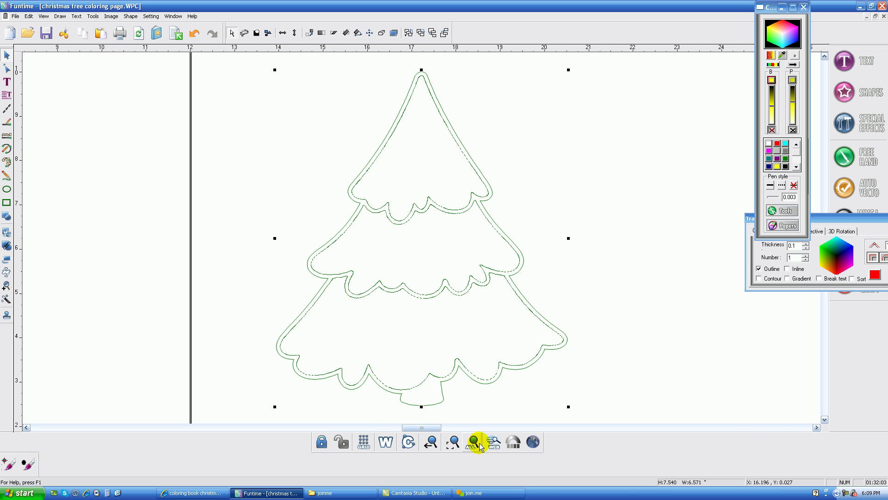
# Step: Select the colored tree on the page and break it apart into separate objects
pyautogui.click(474, 442)
pyautogui.moveTo(287, 141); pyautogui.dragTo(366, 216)
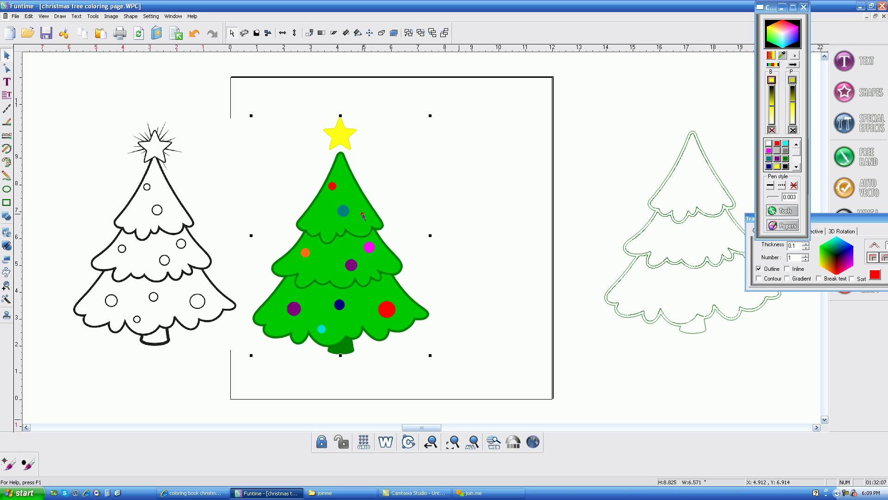
pyautogui.click(130, 17)
pyautogui.click(134, 50)
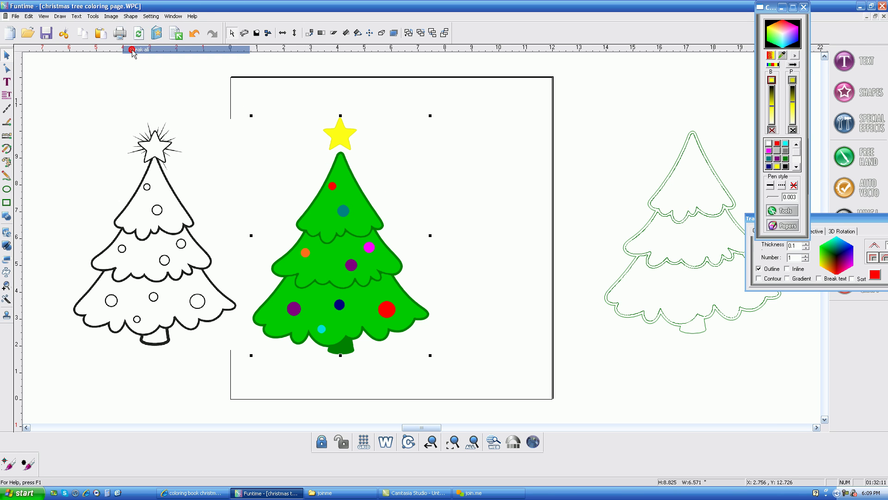
pyautogui.click(518, 218)
# Step: Select the green tree tiers with their backing and move them off to the right of the star and ornaments
pyautogui.click(359, 215)
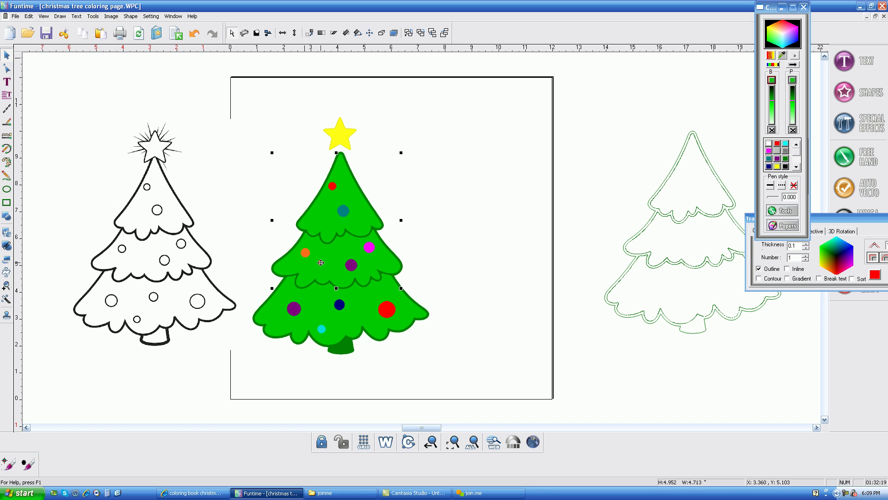
pyautogui.click(355, 356)
pyautogui.moveTo(357, 291); pyautogui.dragTo(543, 226)
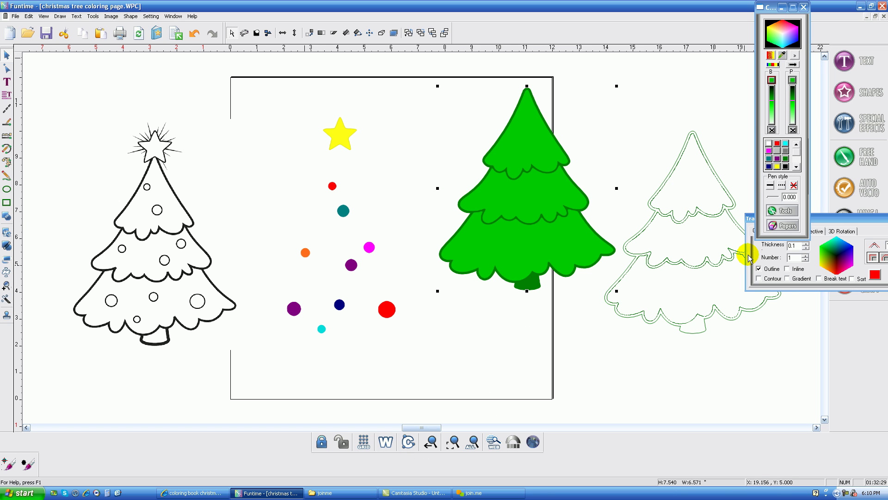
# Step: Remove the fill from the moved tiers and backing, and apply the lighter green edge color to their outlines
pyautogui.click(772, 130)
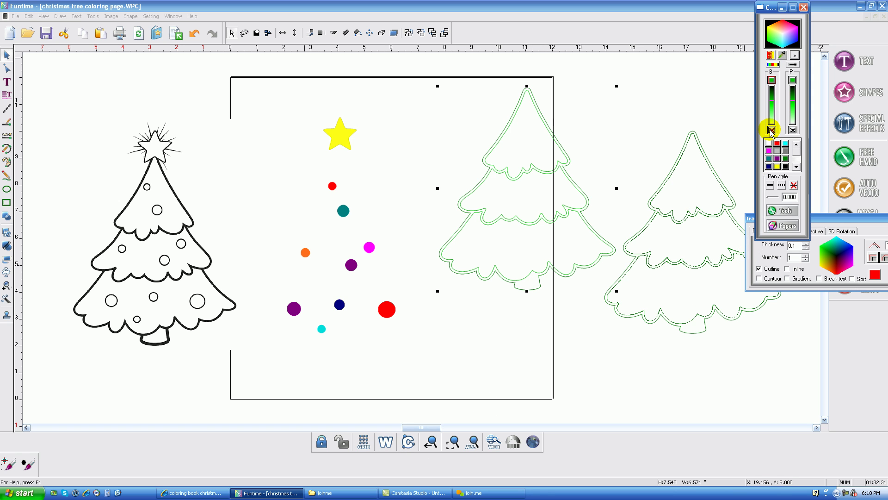
pyautogui.click(453, 445)
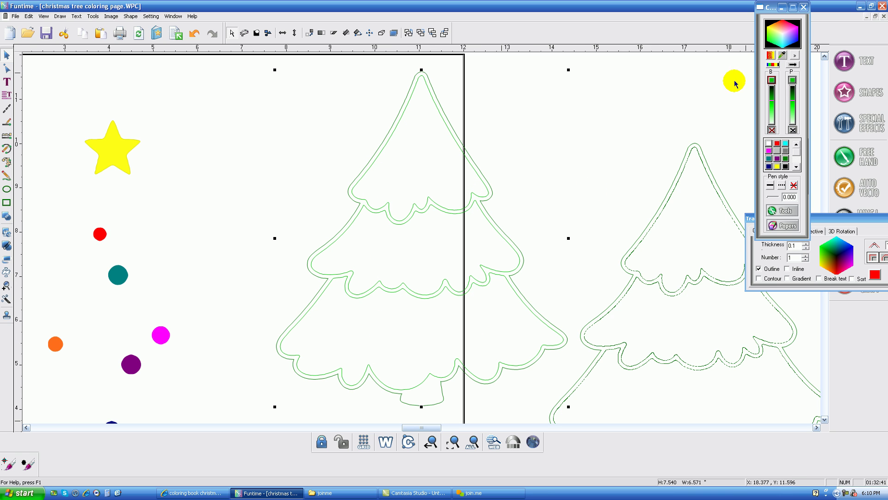
pyautogui.click(772, 80)
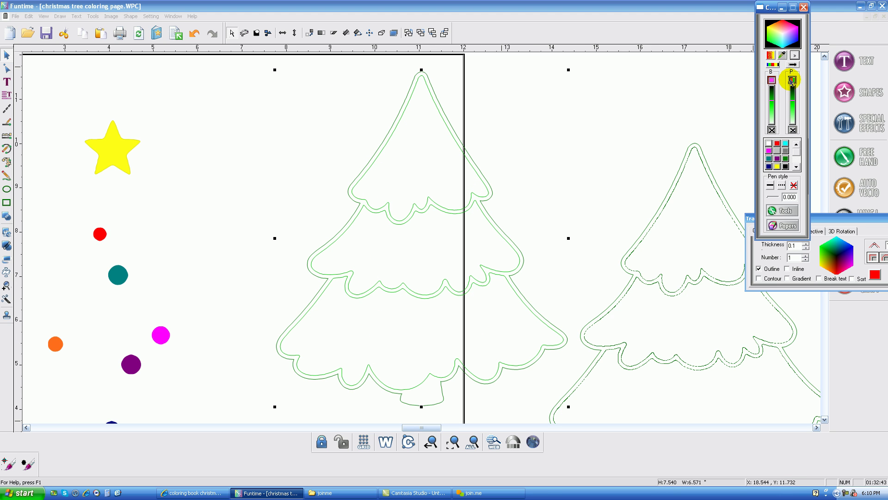
pyautogui.click(792, 81)
pyautogui.click(598, 119)
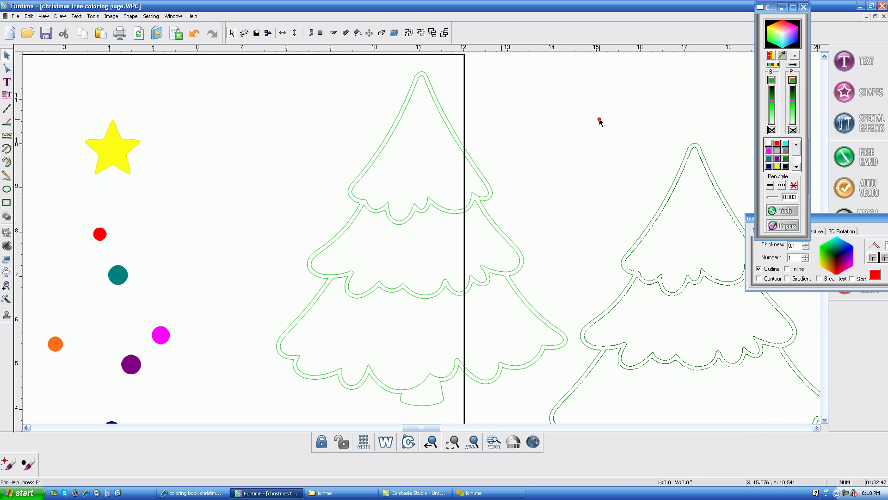
# Step: Set the outlines of the top and middle tree tiers to the dashed pen style
pyautogui.click(436, 204)
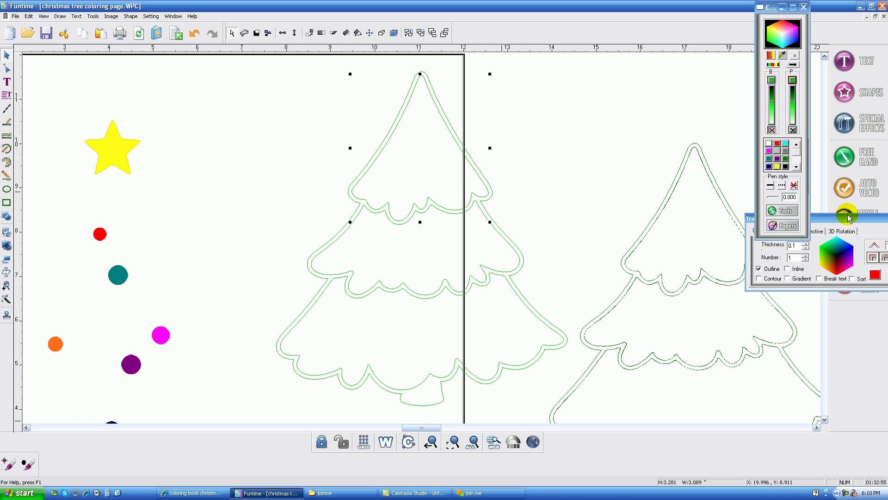
pyautogui.click(784, 187)
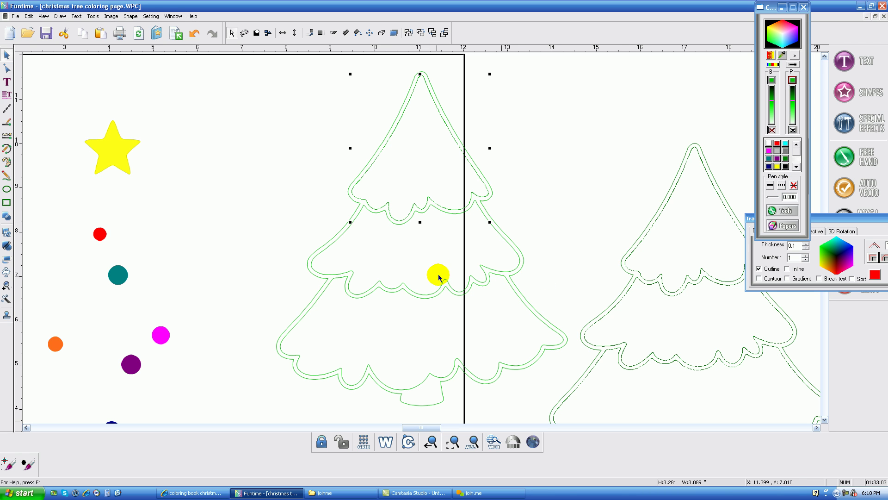
pyautogui.click(431, 295)
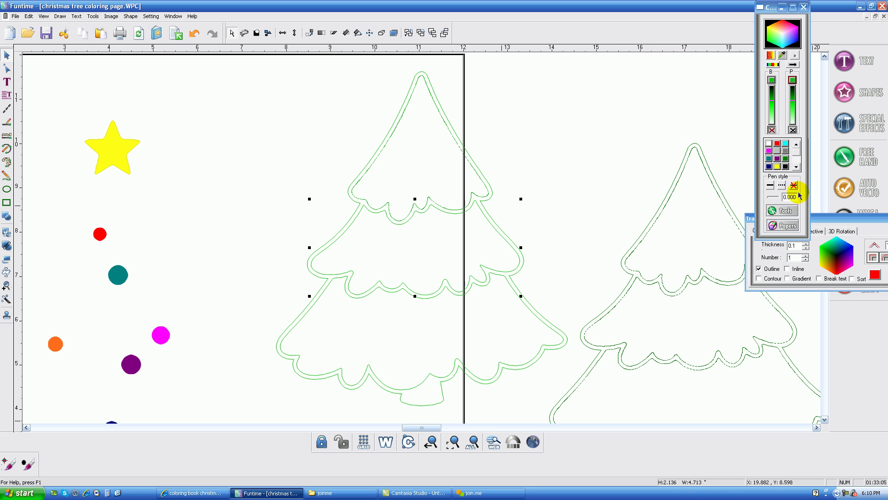
pyautogui.click(783, 187)
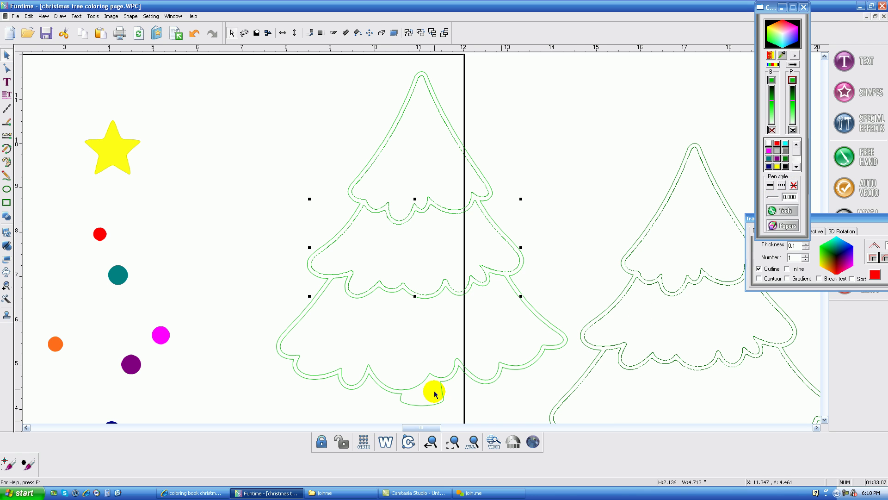
# Step: Set the bottom tree tier's outline to the dashed pen style and inspect the dashes up close
pyautogui.click(427, 380)
pyautogui.click(782, 185)
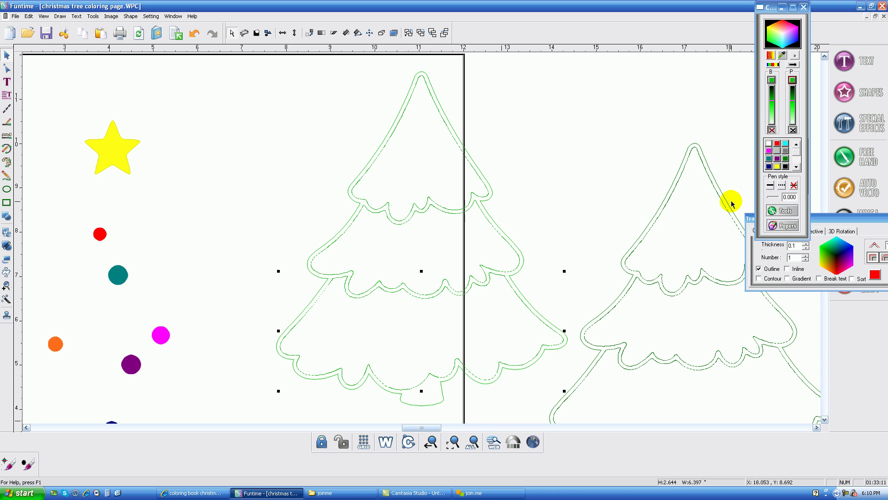
pyautogui.click(6, 286)
pyautogui.moveTo(327, 127); pyautogui.dragTo(449, 241)
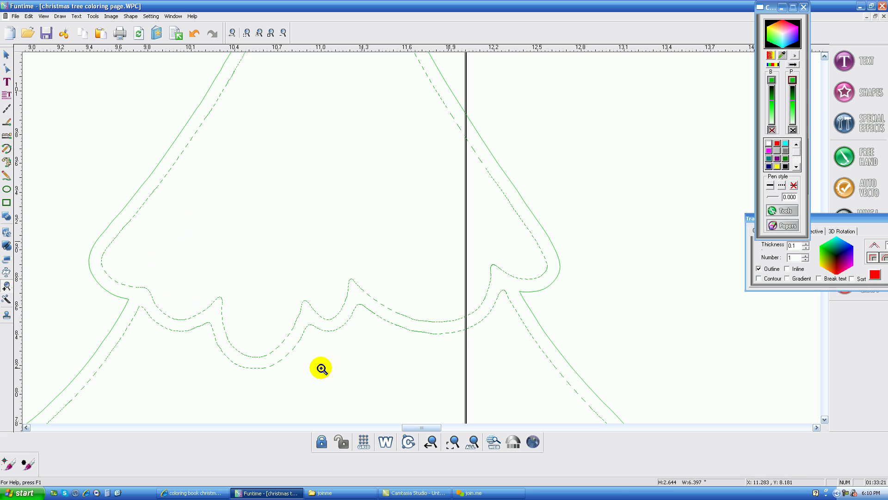
pyautogui.click(474, 443)
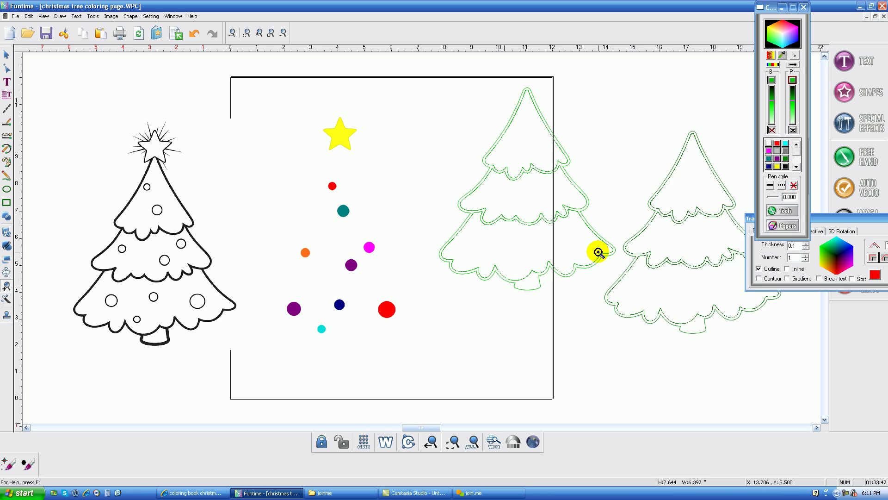
# Step: Switch to join.me, open its chat window and place it beside the page, clear of the star and ornaments
pyautogui.click(482, 495)
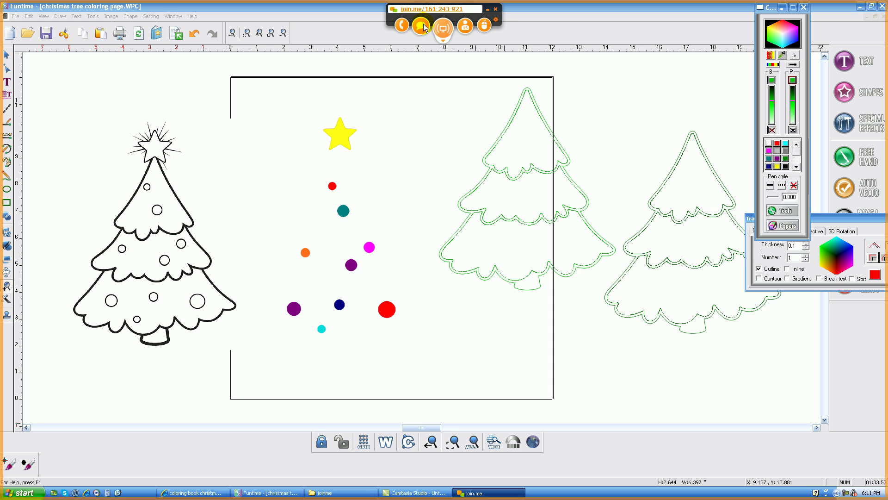
pyautogui.click(420, 32)
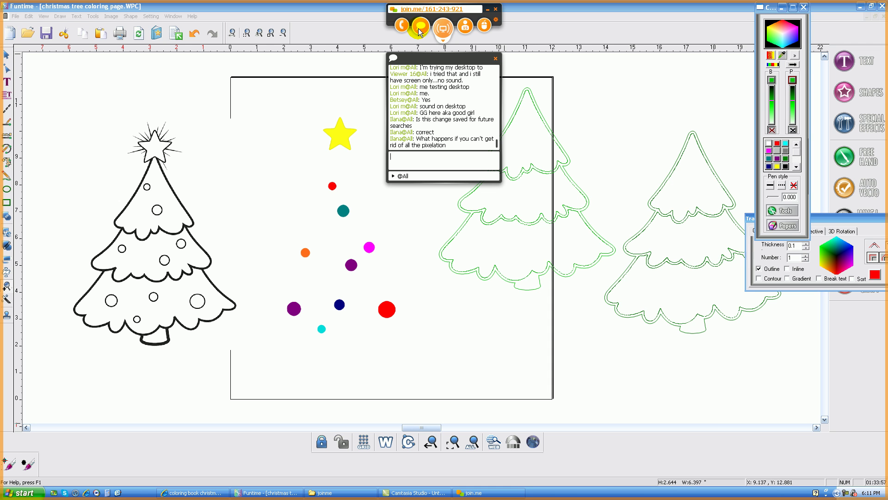
pyautogui.moveTo(419, 59); pyautogui.dragTo(632, 74)
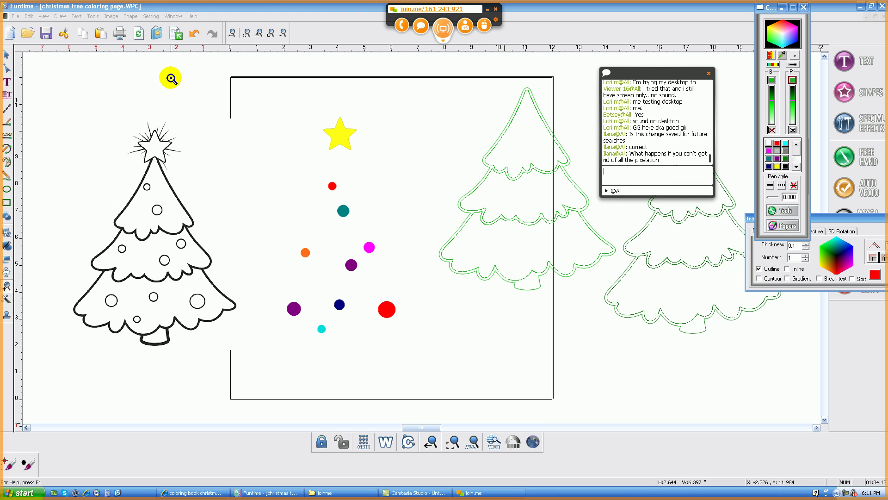
# Step: Undo the dashed outlines, fill removal and move so the filled green tree returns beneath its star and ornaments
pyautogui.click(196, 35)
pyautogui.click(196, 35)
pyautogui.click(196, 35)
pyautogui.click(196, 35)
pyautogui.click(196, 35)
pyautogui.click(196, 35)
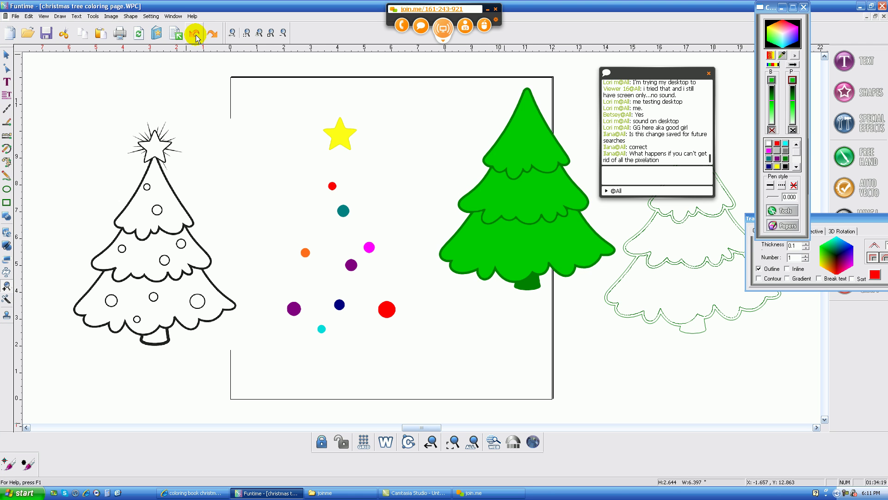
pyautogui.click(196, 35)
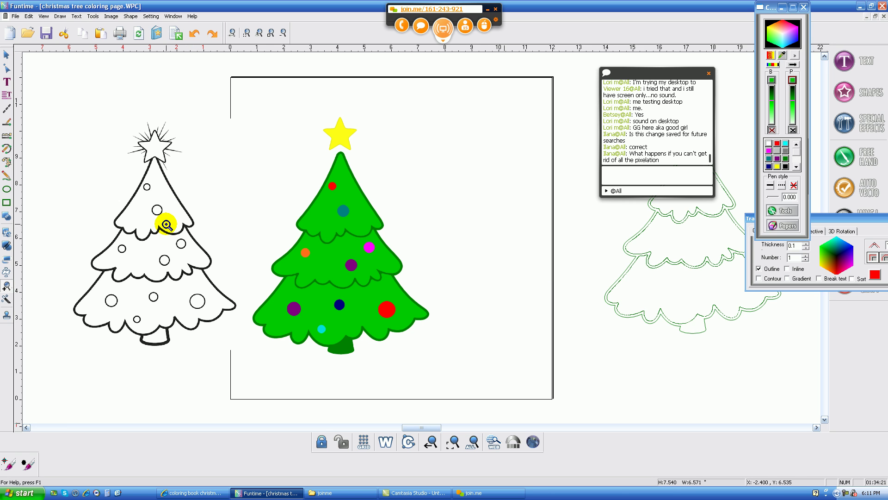
# Step: Delete the black-and-white coloring page tree and the dashed outline tree outside the page
pyautogui.click(6, 56)
pyautogui.click(125, 211)
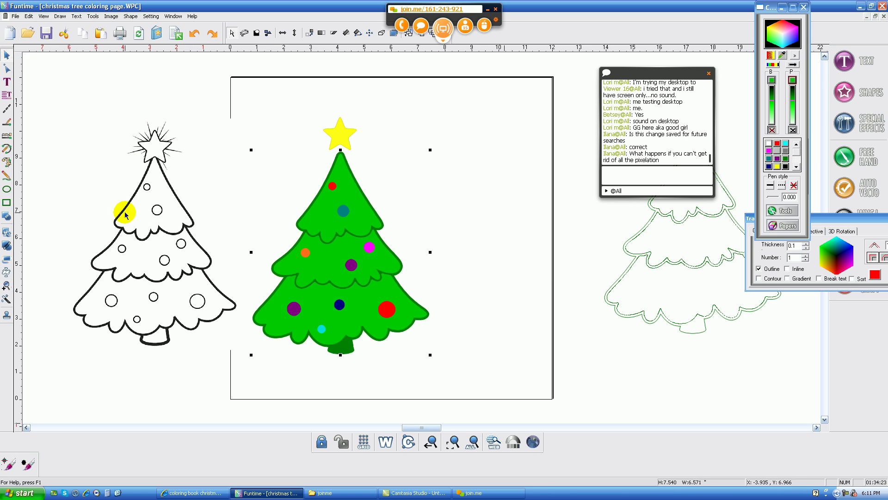
pyautogui.click(127, 213)
pyautogui.press('Delete')
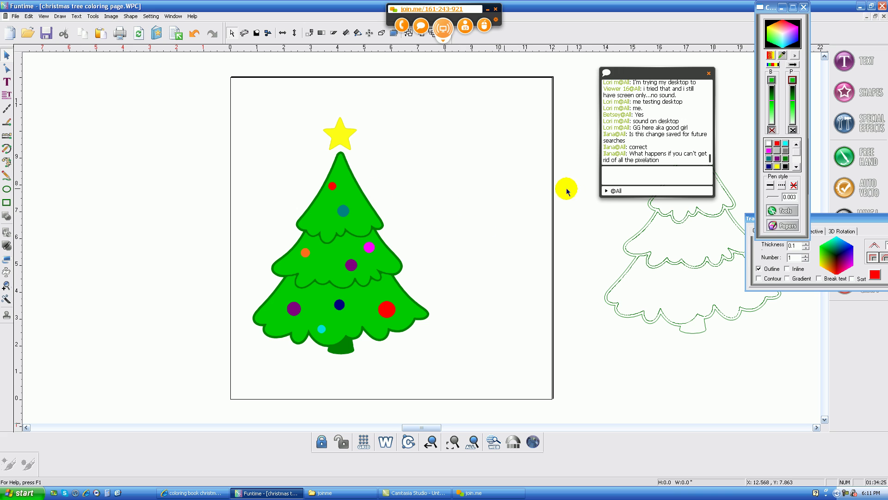
pyautogui.moveTo(519, 75); pyautogui.dragTo(878, 404)
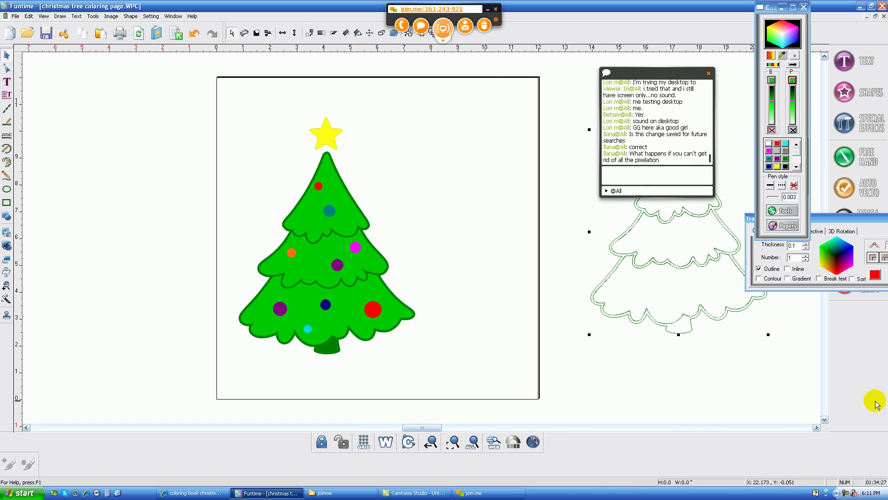
pyautogui.press('Delete')
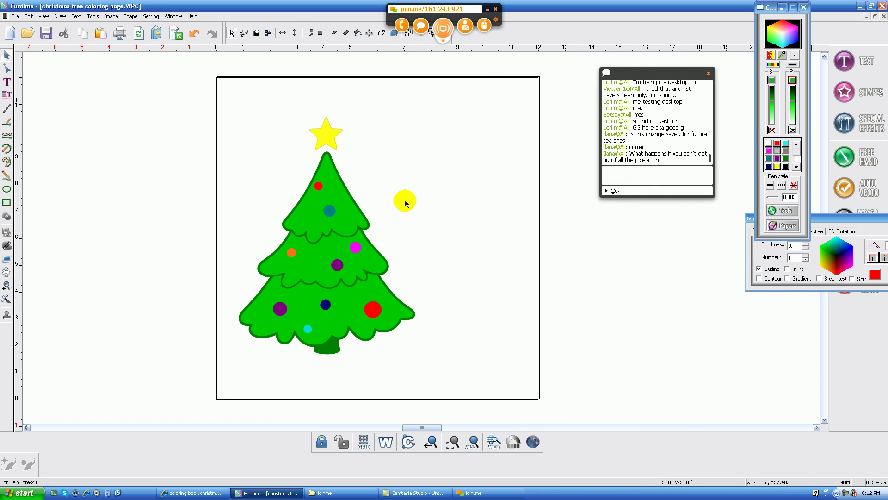
# Step: Select the whole colored tree with its star and ornaments and move it closer to the middle of the page
pyautogui.click(333, 214)
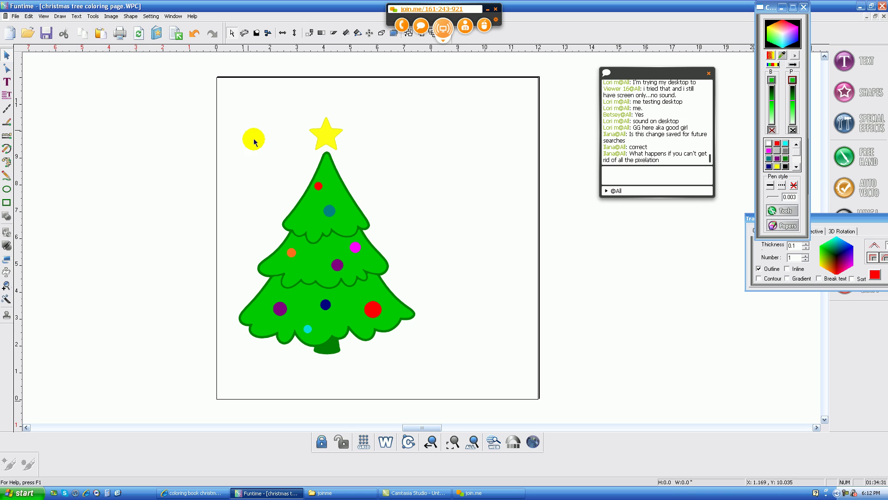
pyautogui.moveTo(223, 95); pyautogui.dragTo(468, 390)
pyautogui.moveTo(325, 275); pyautogui.dragTo(317, 287)
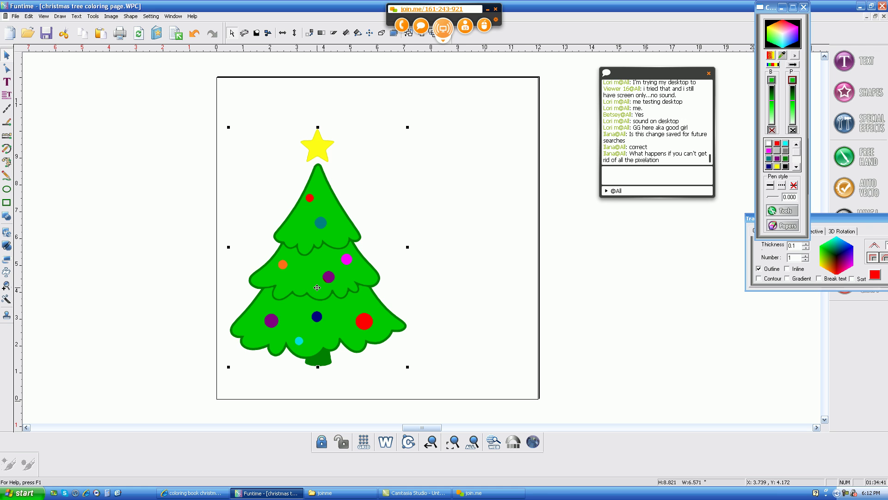
pyautogui.moveTo(317, 287); pyautogui.dragTo(385, 281)
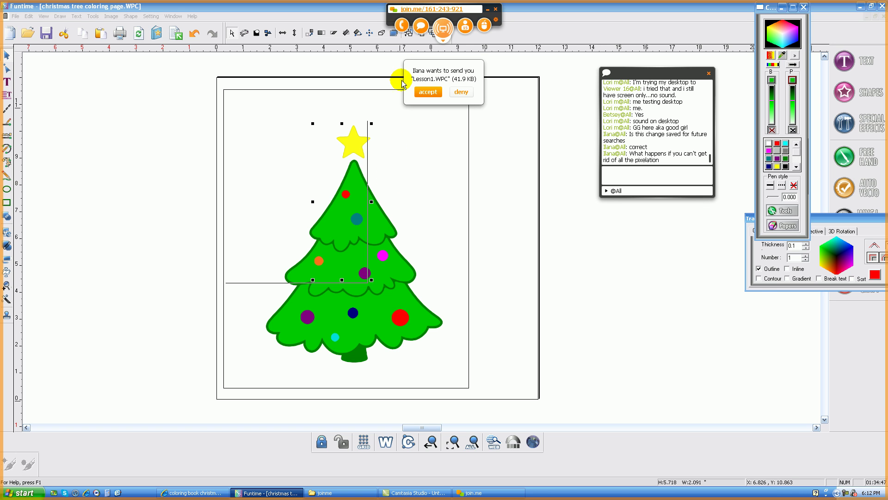
# Step: Accept the incoming file Lesson1.WPC, save it to the Desktop, and refresh the Funtime drawing
pyautogui.click(427, 92)
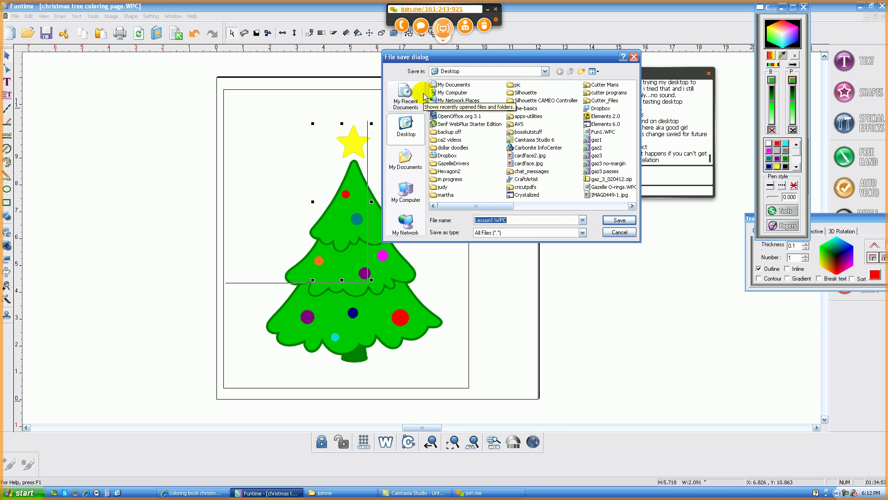
pyautogui.click(620, 220)
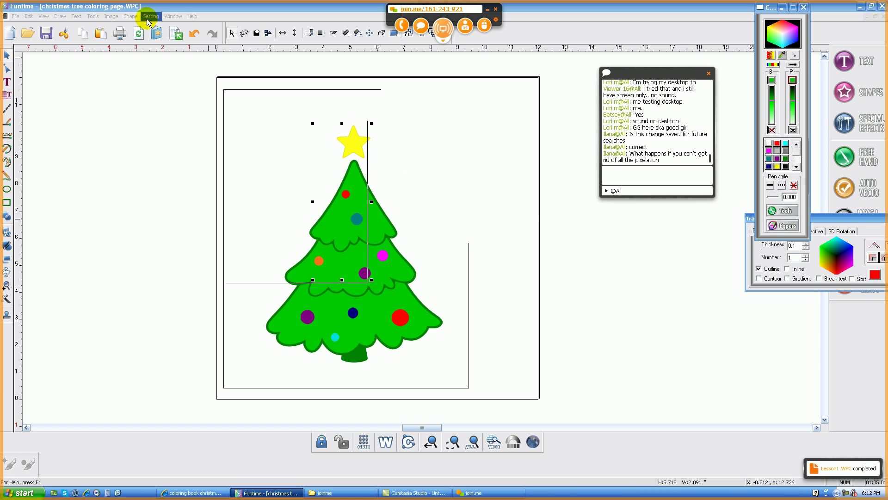
pyautogui.click(138, 40)
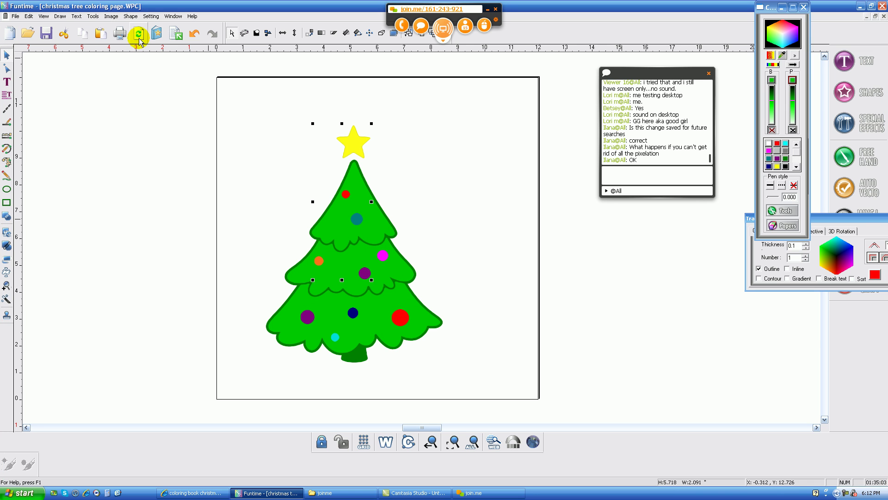
# Step: Convert the whole colored tree to an image with 300 X and Y resolution and X and Y border widths of 10
pyautogui.click(232, 145)
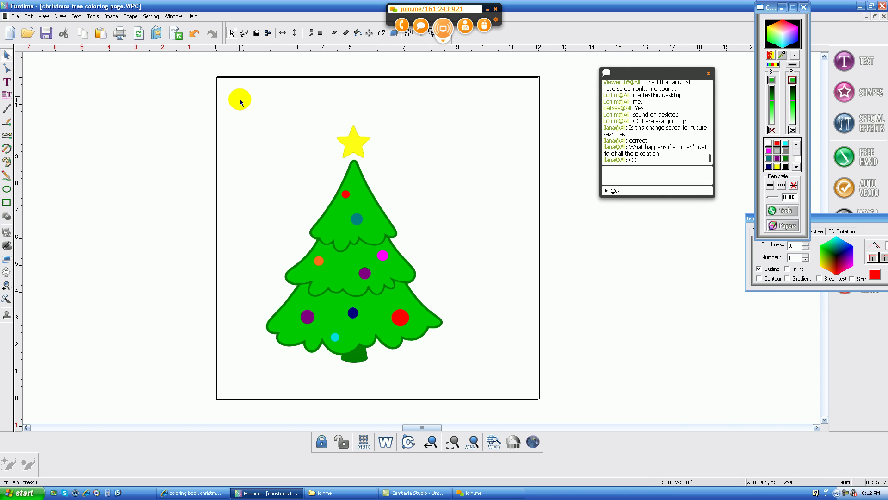
pyautogui.moveTo(232, 84); pyautogui.dragTo(518, 388)
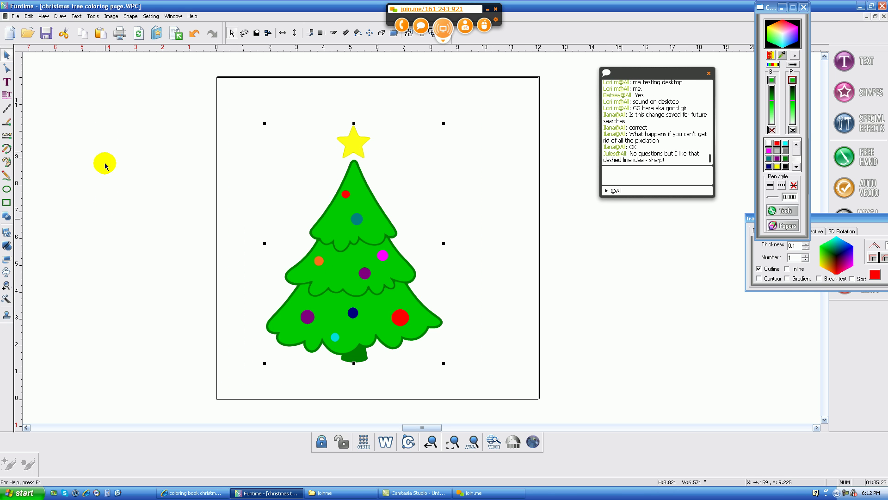
pyautogui.click(111, 20)
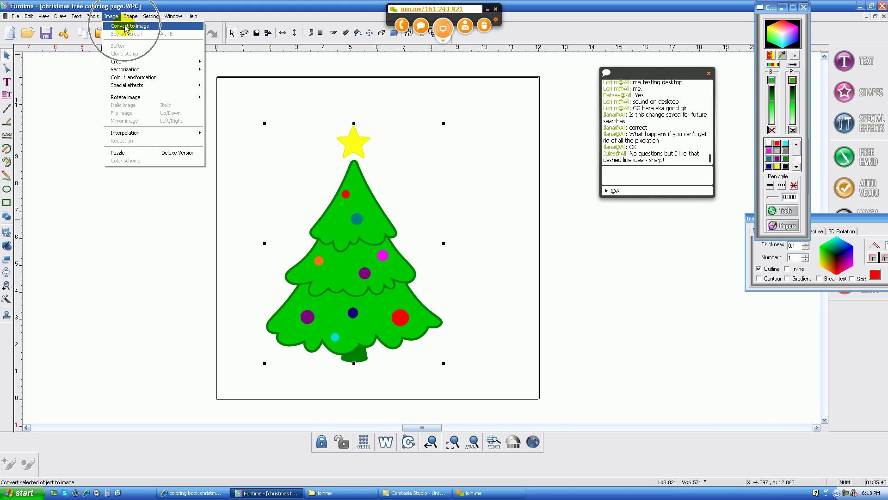
pyautogui.click(126, 26)
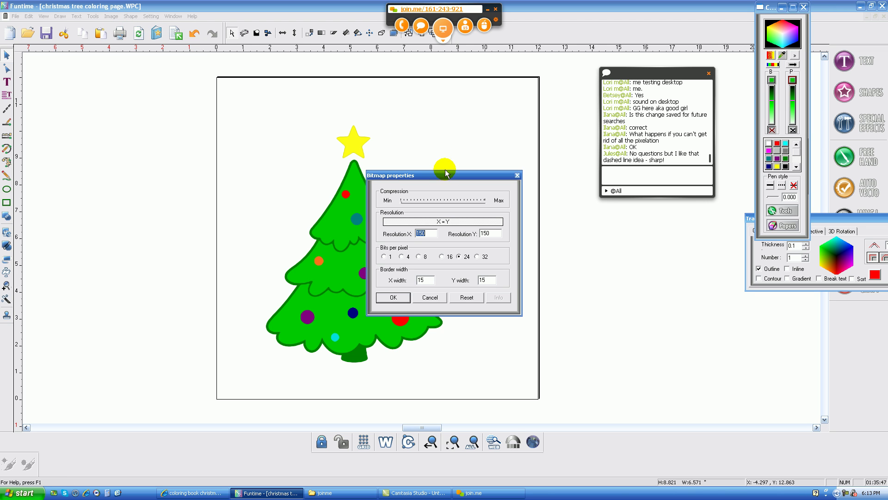
pyautogui.moveTo(443, 177); pyautogui.dragTo(437, 133)
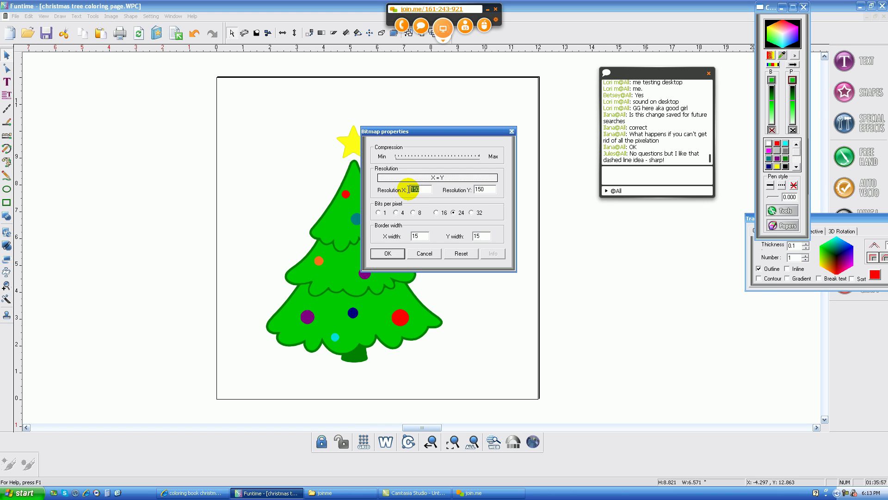
pyautogui.write('300')
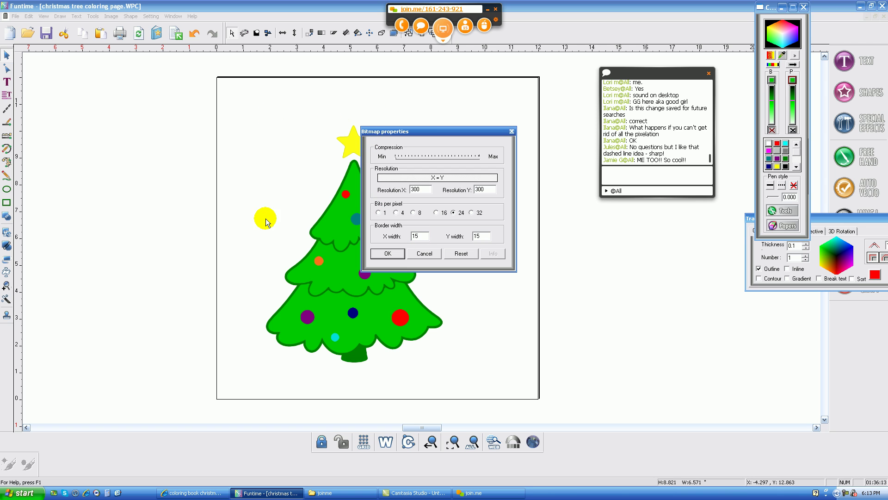
pyautogui.doubleClick(422, 235)
pyautogui.write('10')
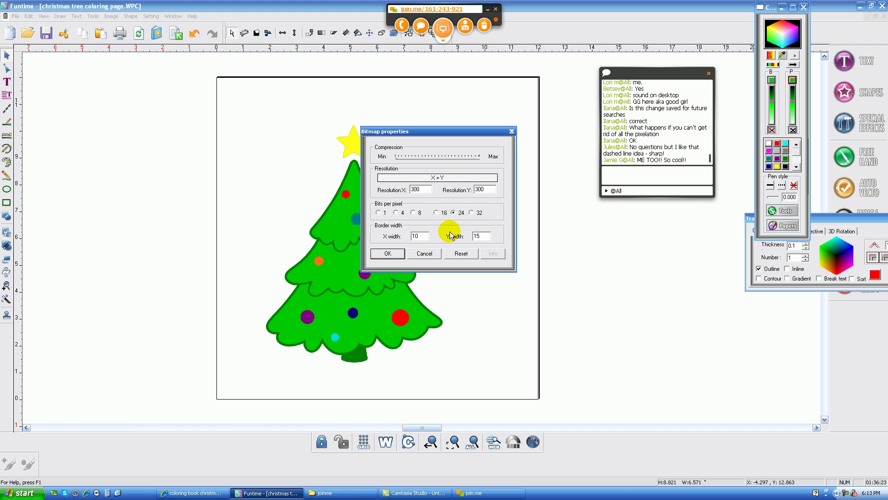
pyautogui.doubleClick(471, 237)
pyautogui.write('1')
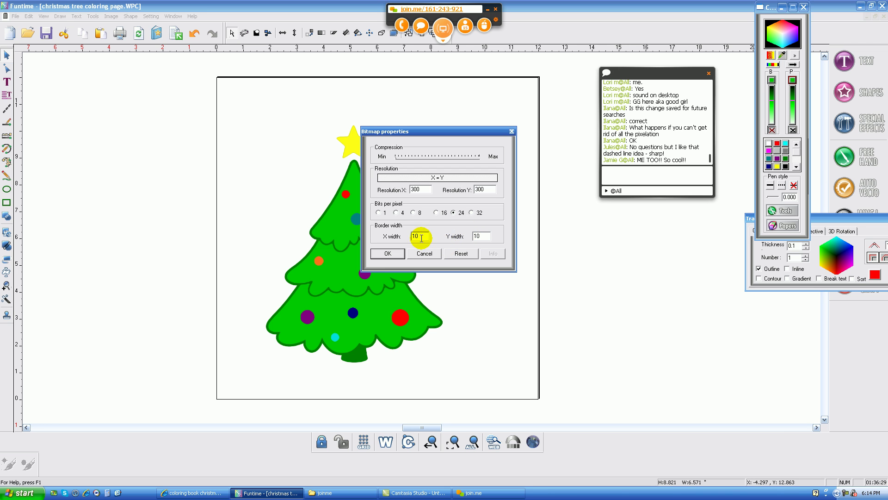
pyautogui.click(387, 253)
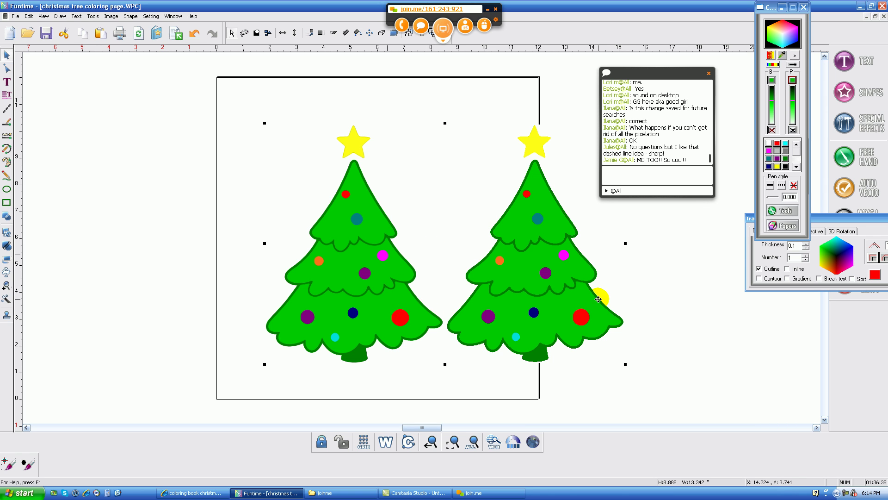
# Step: Turn on the wireframe view to distinguish the vector tree from its image copy
pyautogui.click(464, 296)
pyautogui.click(446, 445)
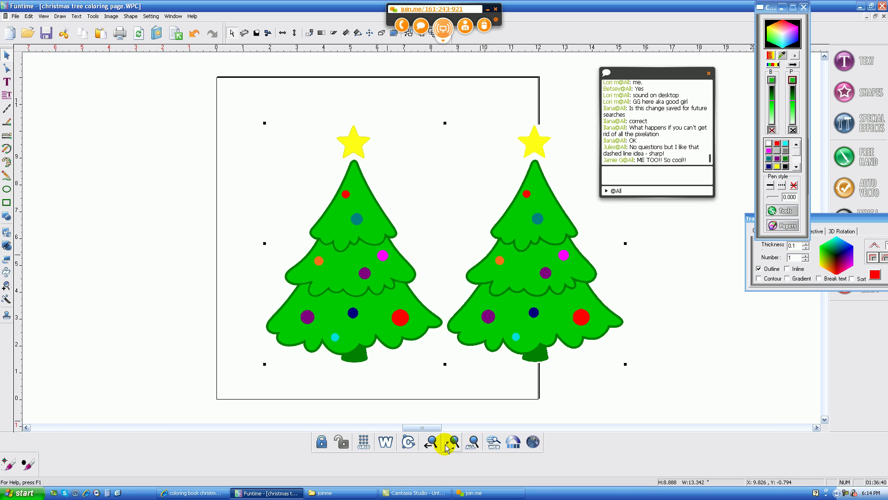
pyautogui.click(384, 443)
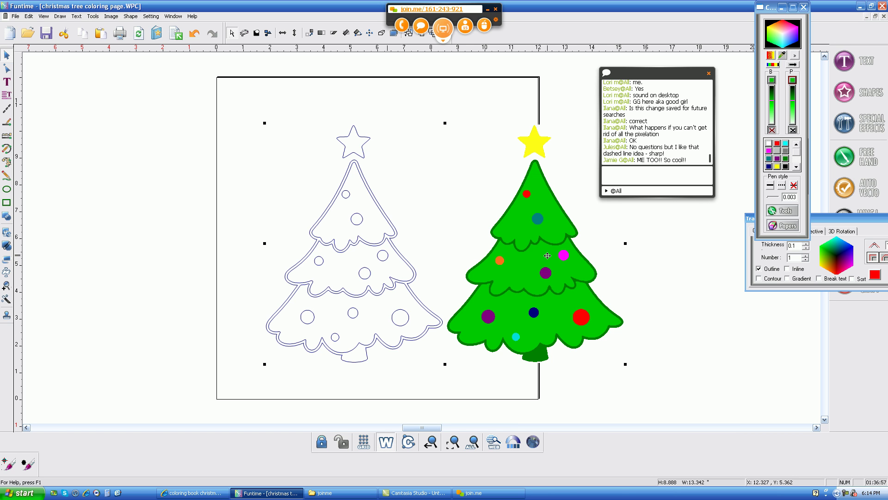
# Step: Move the vector tree off the page to the left and place the image tree in the middle of the page
pyautogui.click(679, 255)
pyautogui.moveTo(218, 78); pyautogui.dragTo(461, 397)
pyautogui.moveTo(393, 325); pyautogui.dragTo(117, 288)
pyautogui.click(457, 258)
pyautogui.click(535, 280)
pyautogui.moveTo(538, 276); pyautogui.dragTo(401, 274)
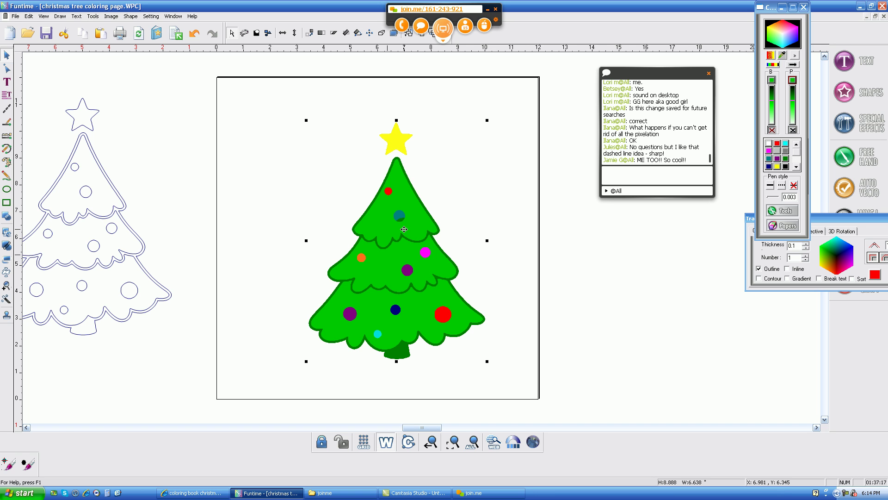
# Step: Move the vector tree's backing outline onto the page, offset up and to the left of the image tree
pyautogui.click(405, 271)
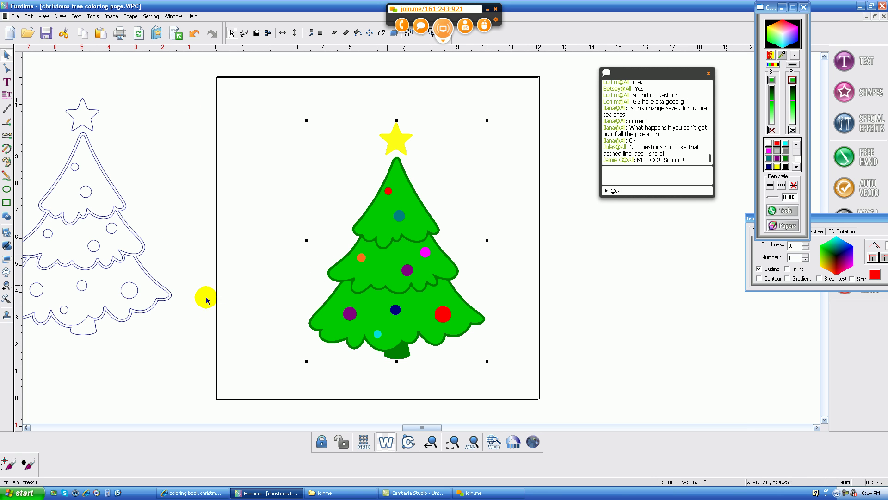
pyautogui.click(171, 297)
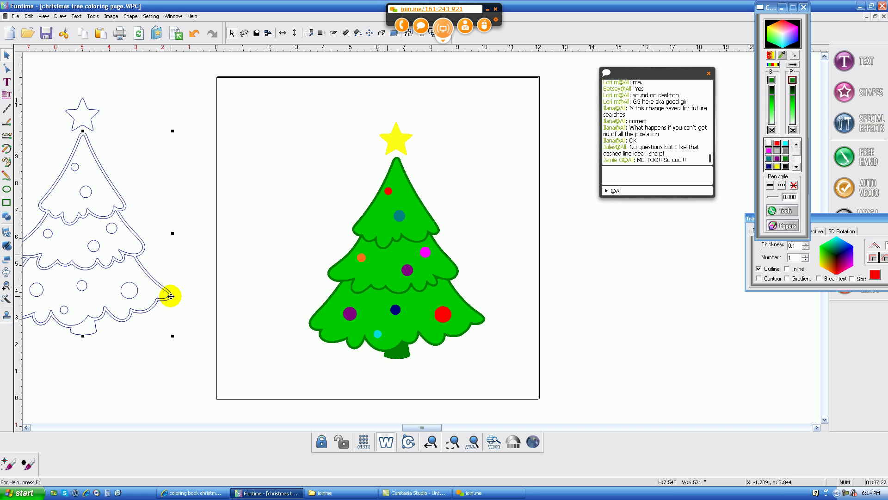
pyautogui.click(159, 234)
pyautogui.moveTo(358, 248); pyautogui.dragTo(442, 239)
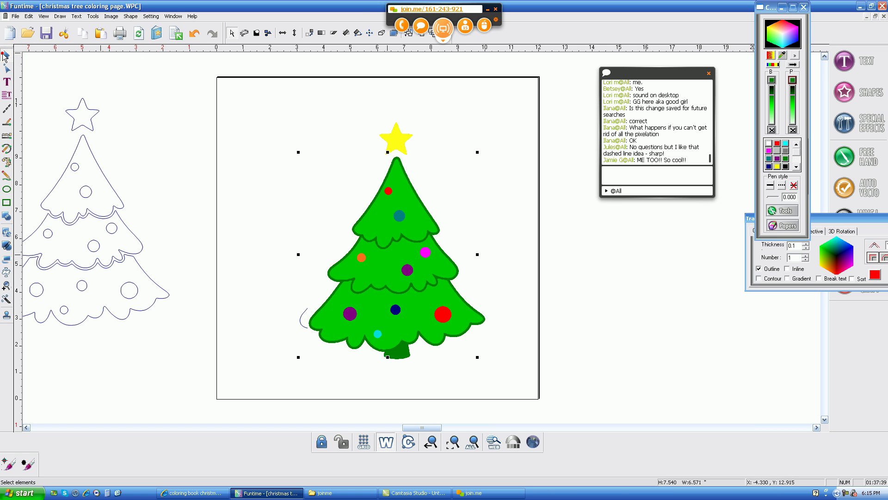
pyautogui.moveTo(392, 9); pyautogui.dragTo(580, 24)
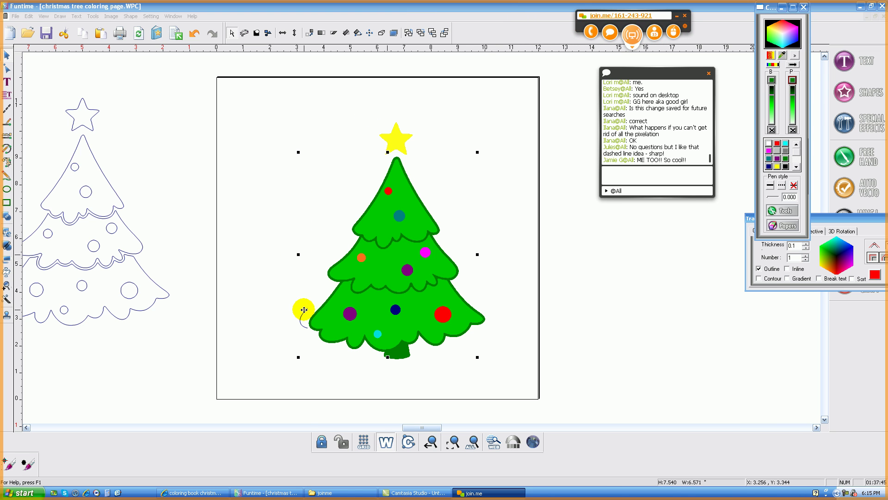
pyautogui.click(300, 311)
pyautogui.moveTo(299, 310); pyautogui.dragTo(251, 260)
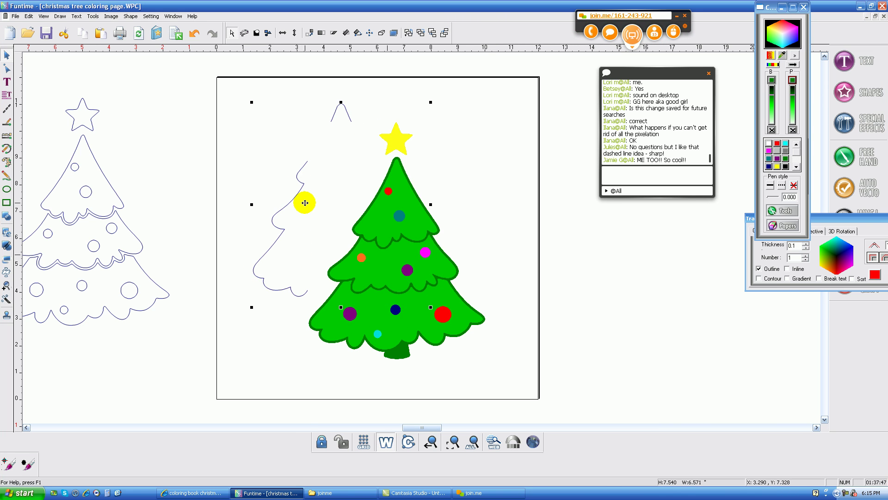
# Step: Bring the tree's vector backing outline in front of the image tree and align it over the image's edge
pyautogui.click(423, 36)
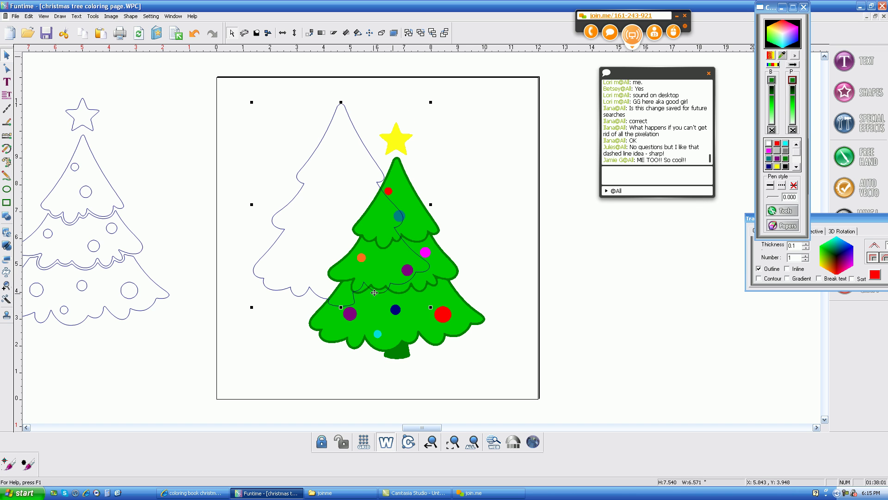
pyautogui.moveTo(314, 184); pyautogui.dragTo(370, 240)
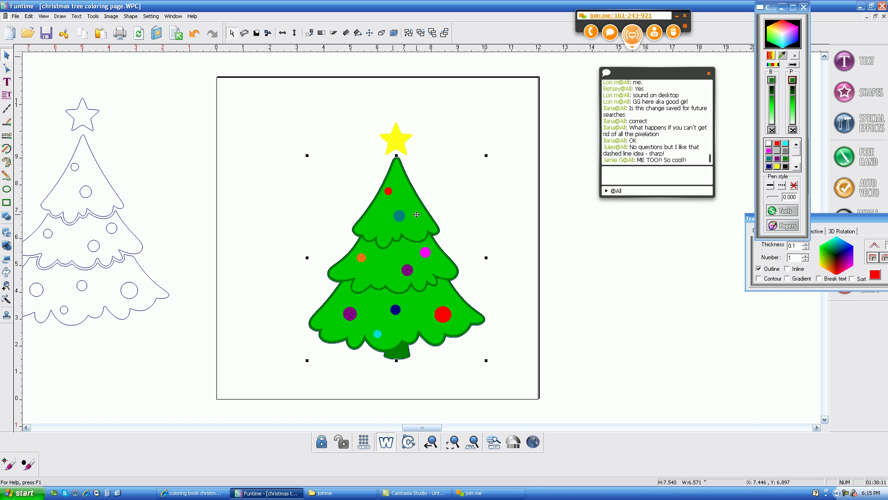
# Step: Move the vector star onto the image tree's star, bring it to the front, and align their edges precisely
pyautogui.click(77, 111)
pyautogui.moveTo(76, 111); pyautogui.dragTo(390, 136)
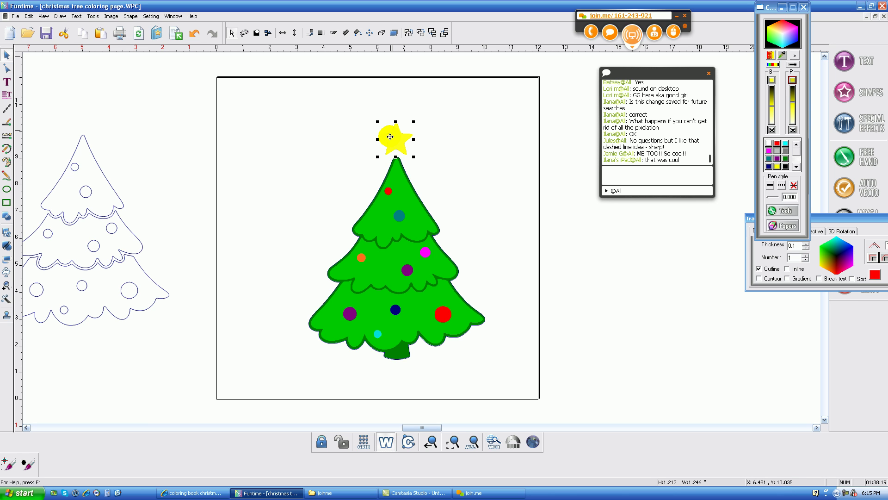
pyautogui.click(433, 33)
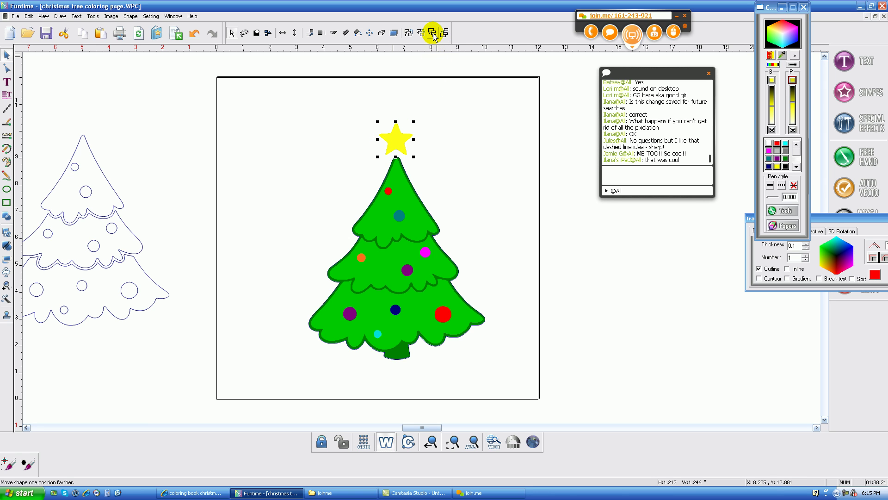
pyautogui.click(421, 34)
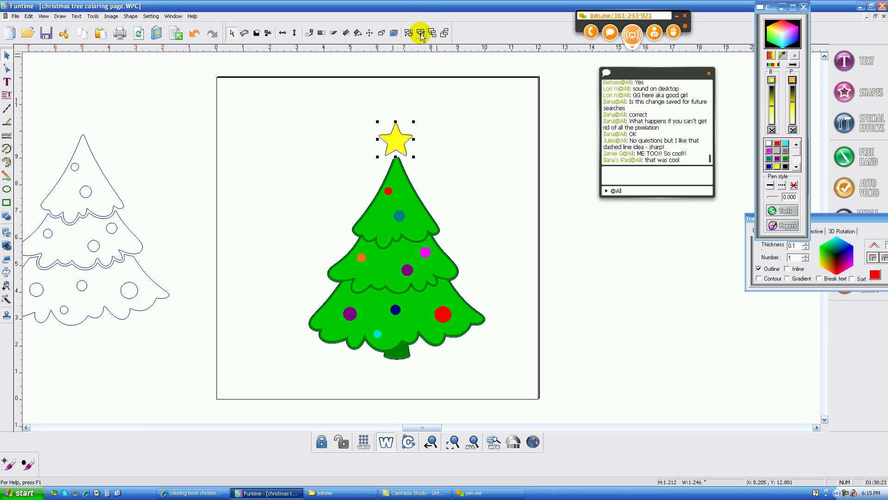
pyautogui.click(453, 443)
pyautogui.moveTo(394, 247); pyautogui.dragTo(397, 244)
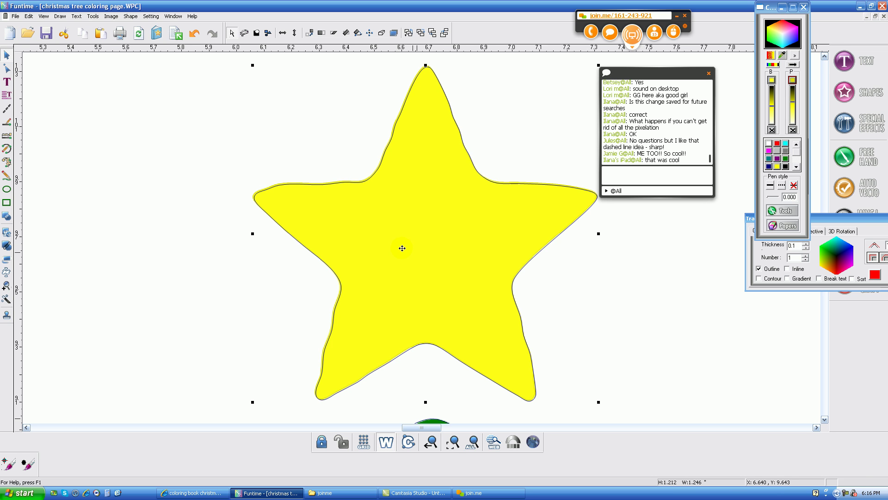
pyautogui.click(472, 443)
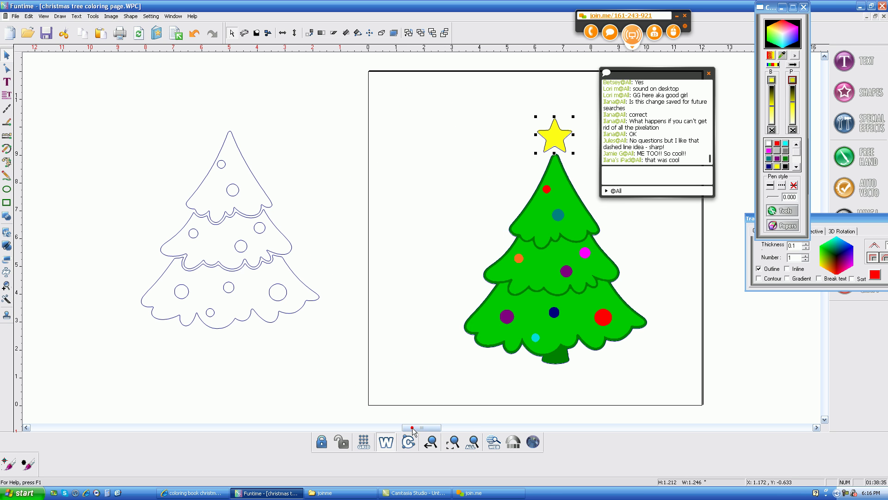
pyautogui.moveTo(413, 429); pyautogui.dragTo(423, 428)
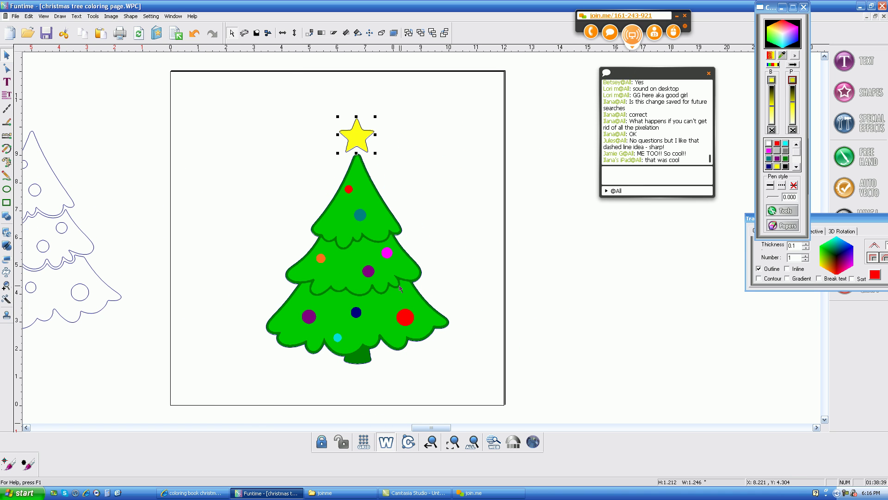
pyautogui.click(133, 154)
pyautogui.click(133, 154)
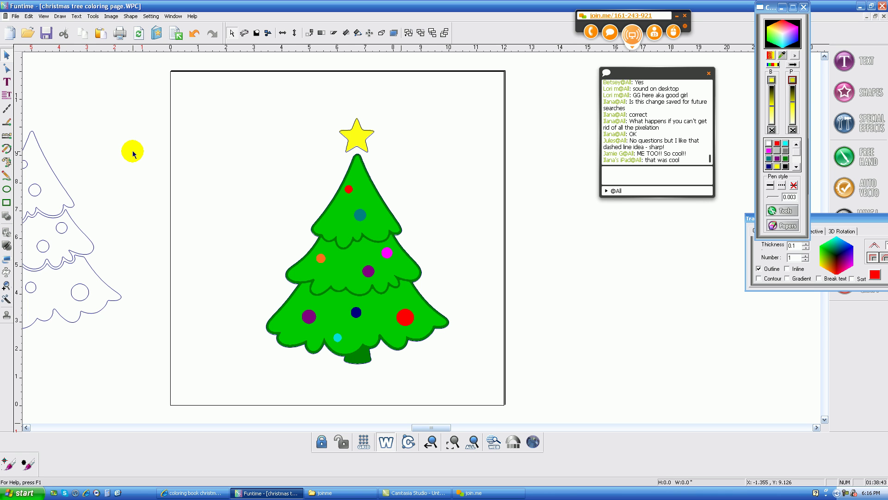
# Step: Select the image tree and bring it in front of the vector outlines
pyautogui.click(365, 143)
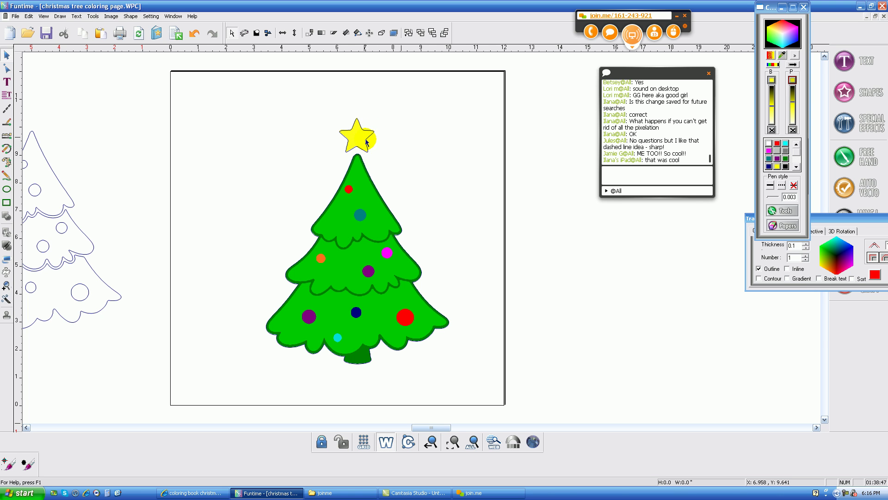
pyautogui.click(348, 260)
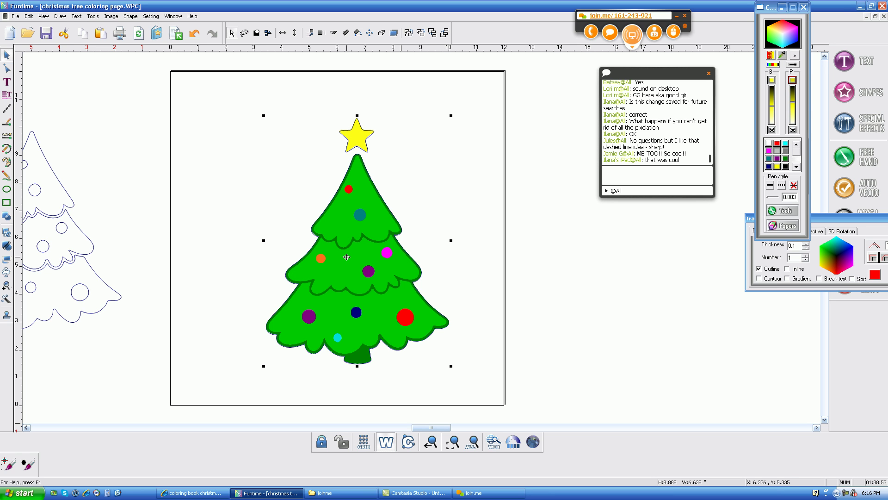
pyautogui.click(421, 33)
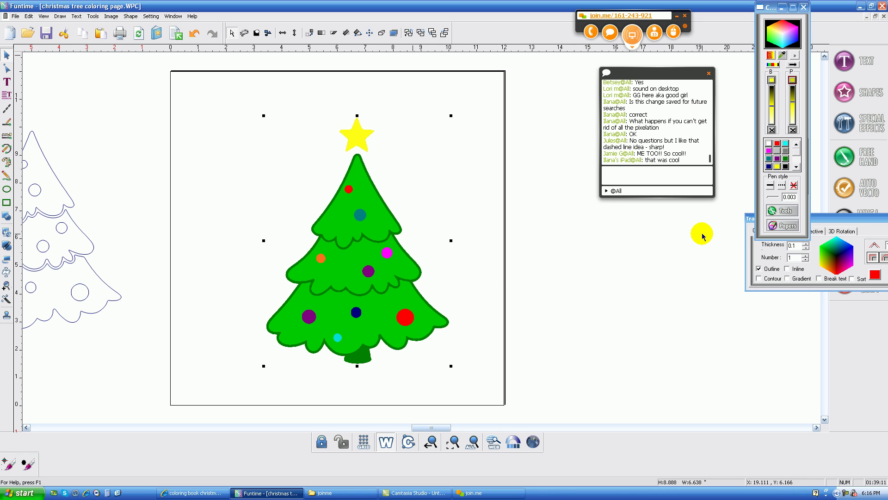
# Step: Preview the cut lines in the Cutting Control Panel, return to the design, and move the Transformation and chat windows clear of the page
pyautogui.moveTo(860, 224); pyautogui.dragTo(707, 282)
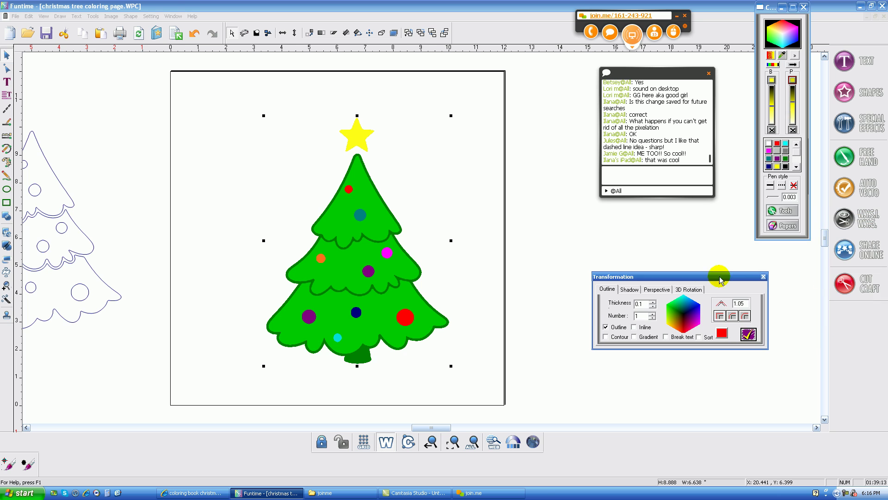
pyautogui.click(875, 286)
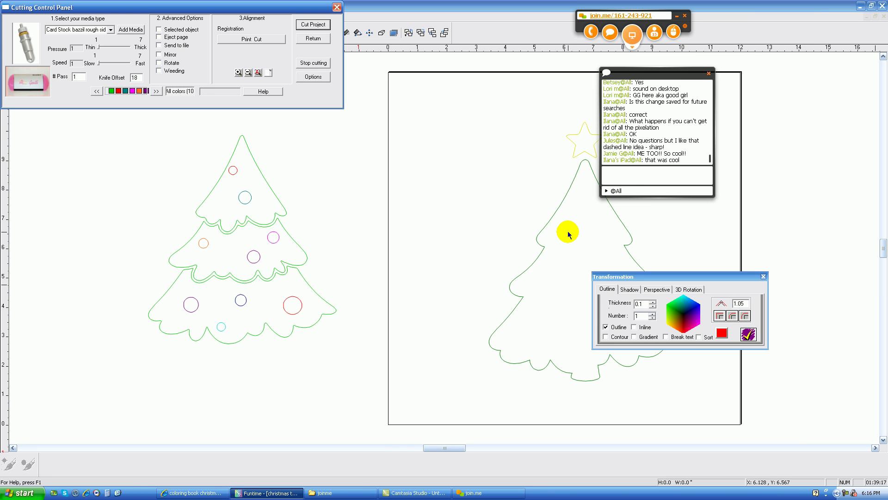
pyautogui.click(309, 38)
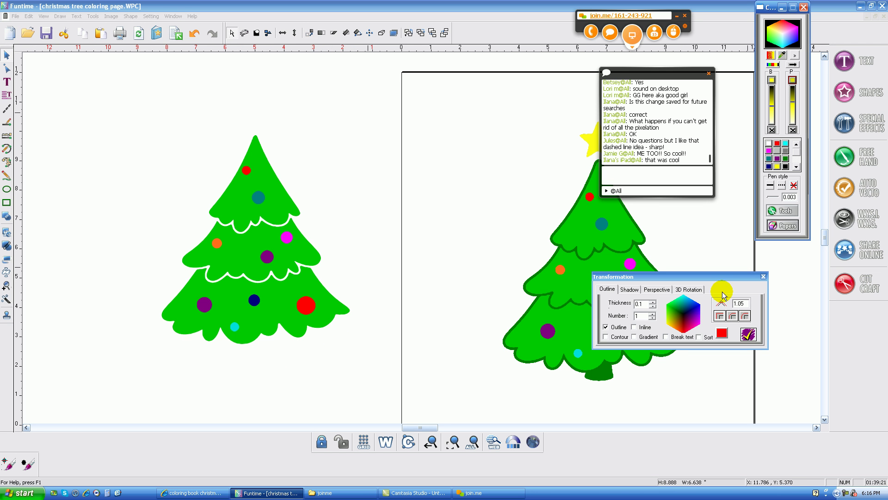
pyautogui.moveTo(717, 276); pyautogui.dragTo(192, 64)
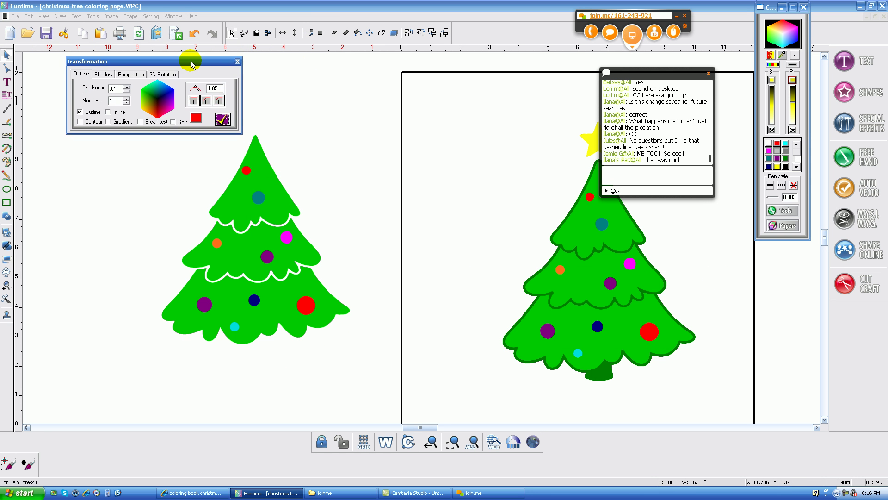
pyautogui.moveTo(657, 72); pyautogui.dragTo(148, 160)
pyautogui.click(473, 442)
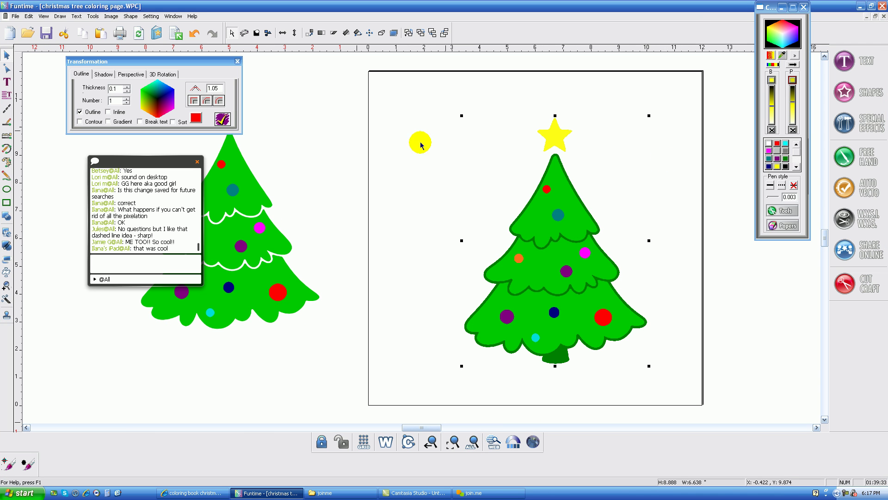
pyautogui.click(19, 16)
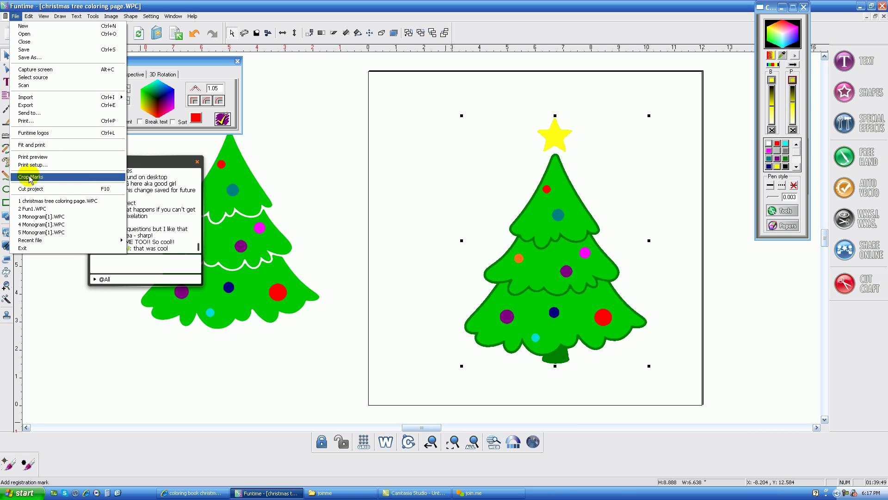
pyautogui.click(313, 79)
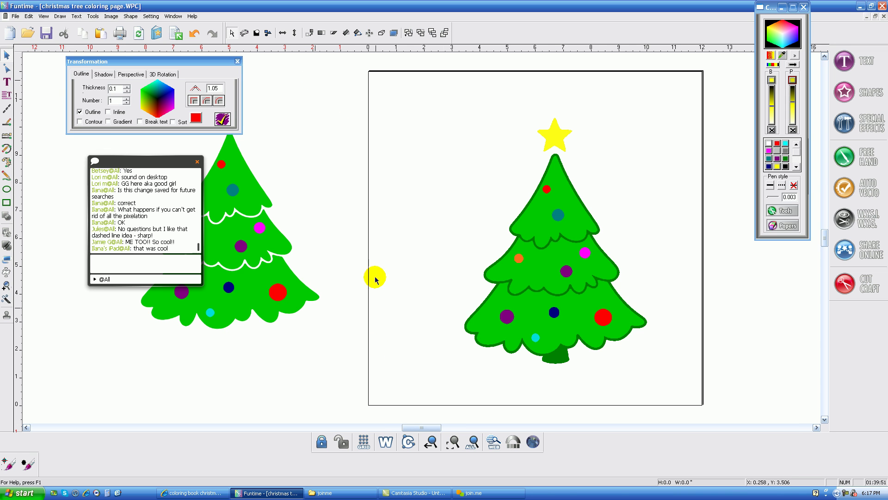
pyautogui.moveTo(399, 429); pyautogui.dragTo(417, 427)
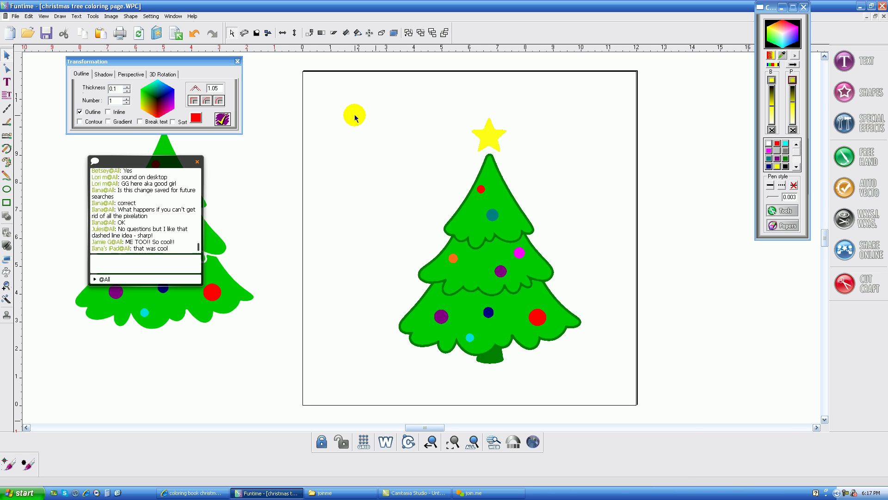
pyautogui.click(21, 17)
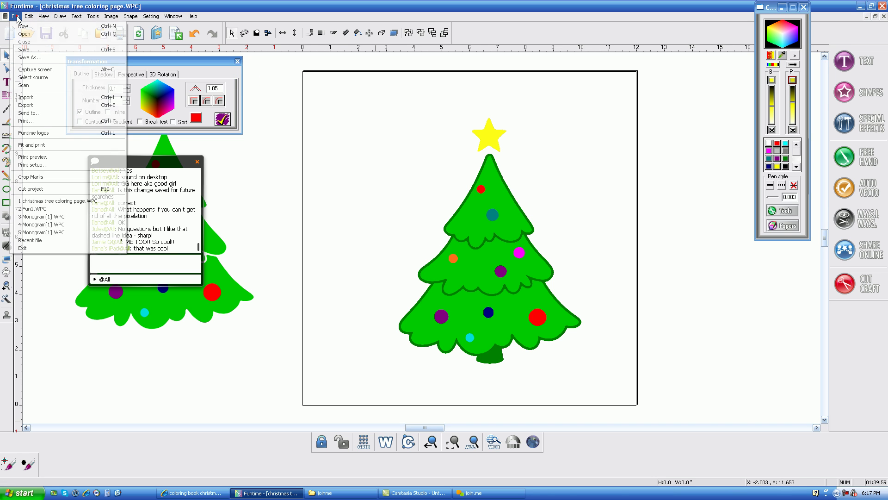
pyautogui.click(23, 59)
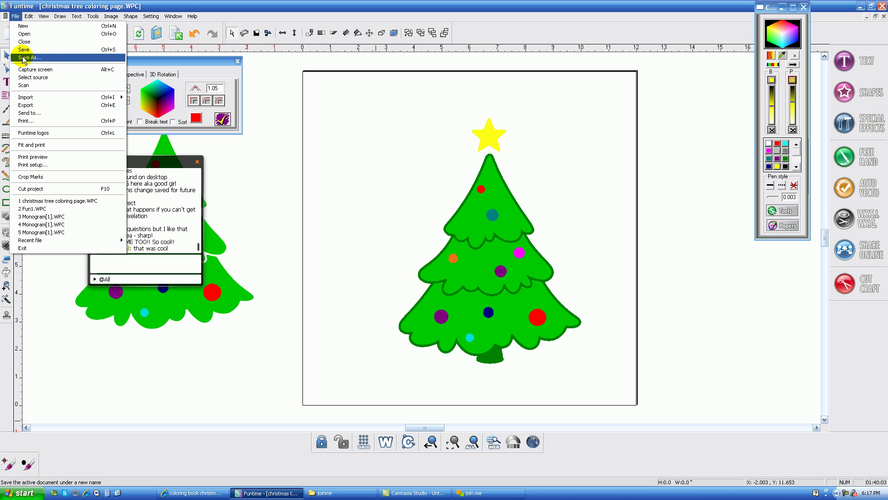
pyautogui.click(276, 96)
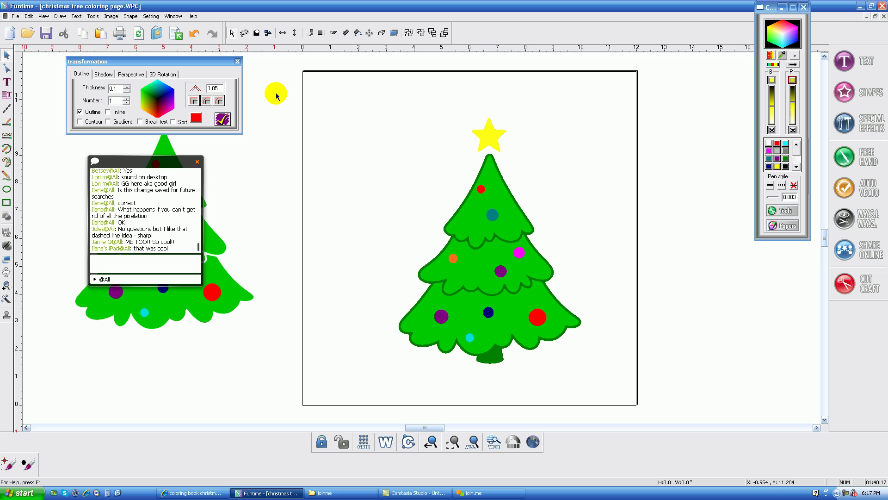
pyautogui.moveTo(456, 124); pyautogui.dragTo(496, 211)
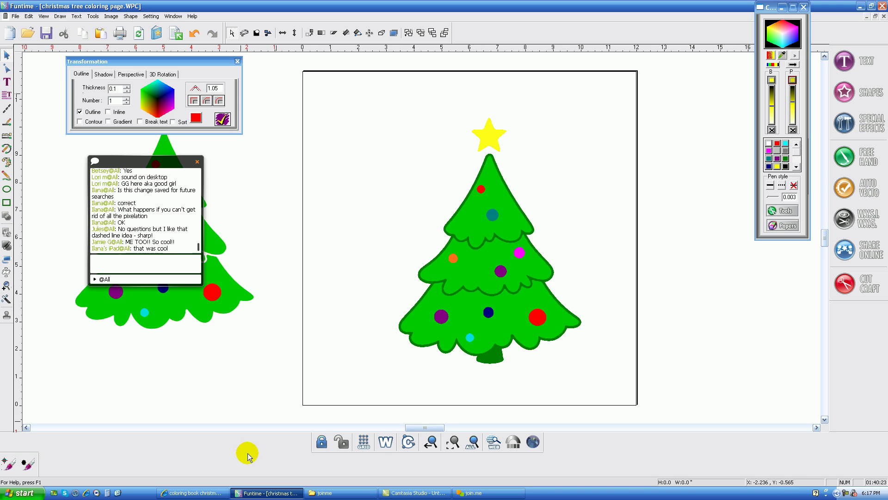
# Step: Switch to join.me, reopen its chat window, and move it clear of the tree on the page
pyautogui.click(475, 493)
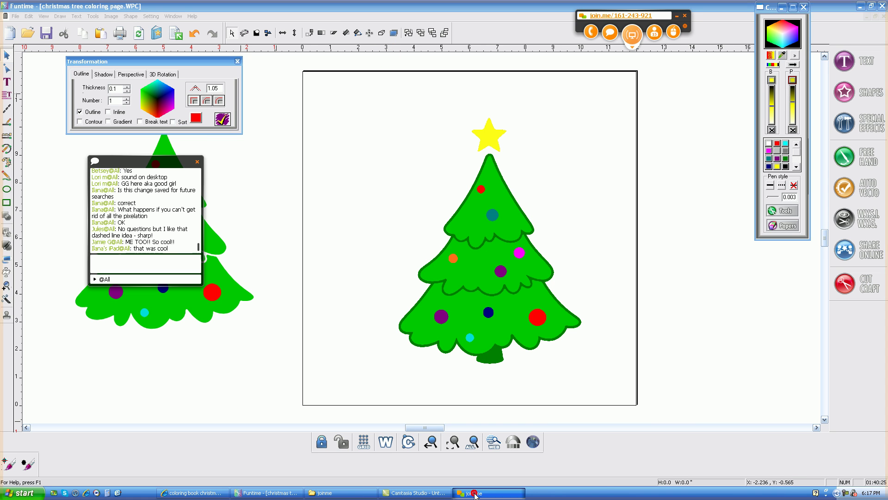
pyautogui.click(610, 34)
pyautogui.click(610, 34)
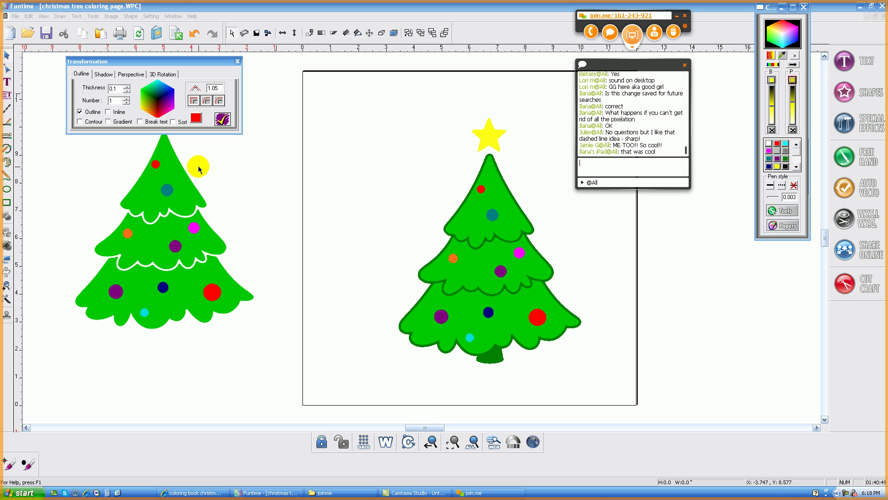
pyautogui.moveTo(613, 60); pyautogui.dragTo(689, 69)
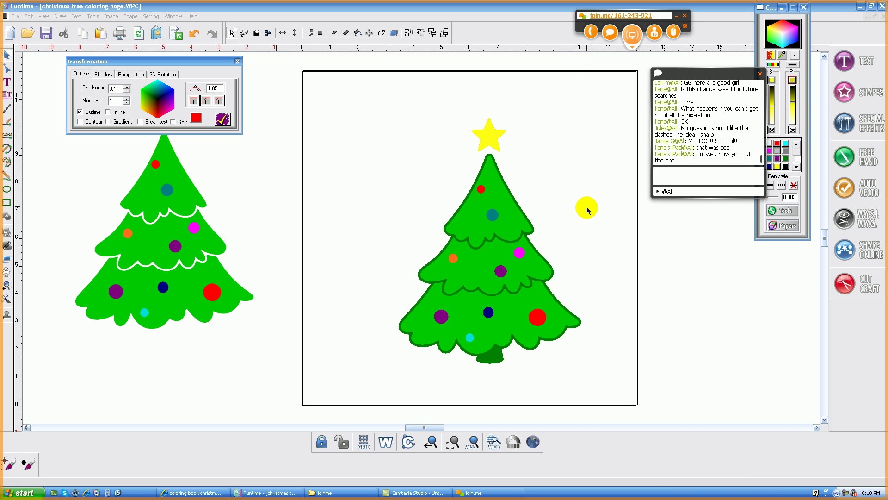
pyautogui.rightClick(847, 494)
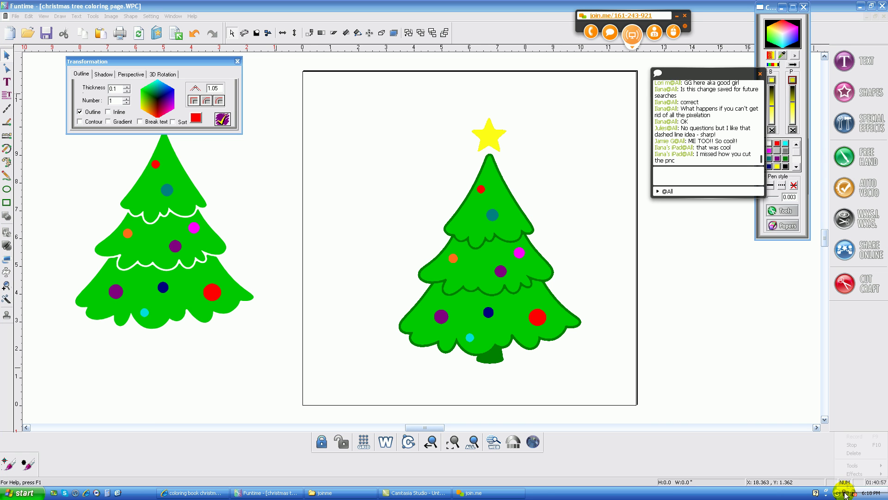